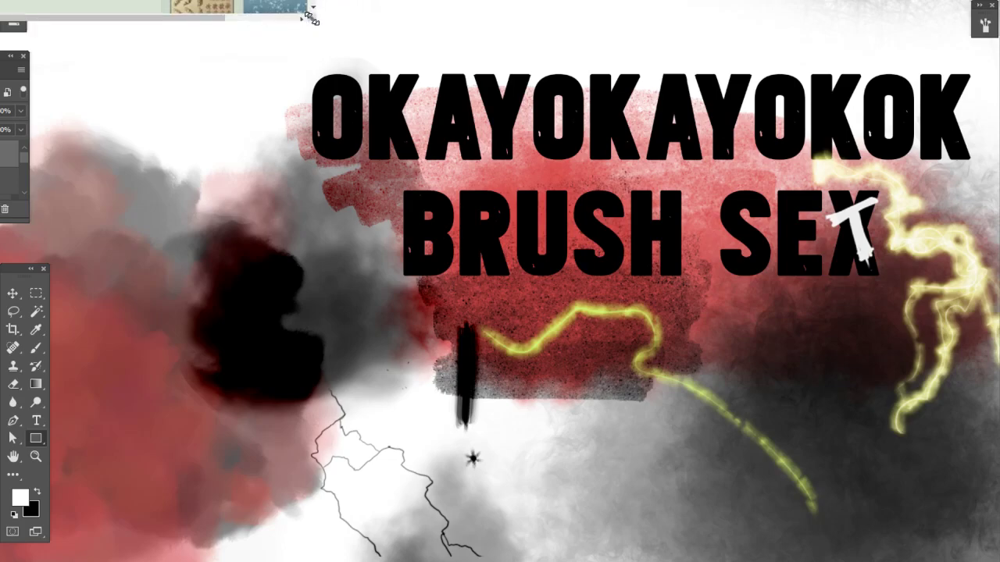
Look over the OkayOkay Brush Pack download page on DeviantArt, including its description, and return to the Photoshop canvas.
drag(350, 1, 370, 425)
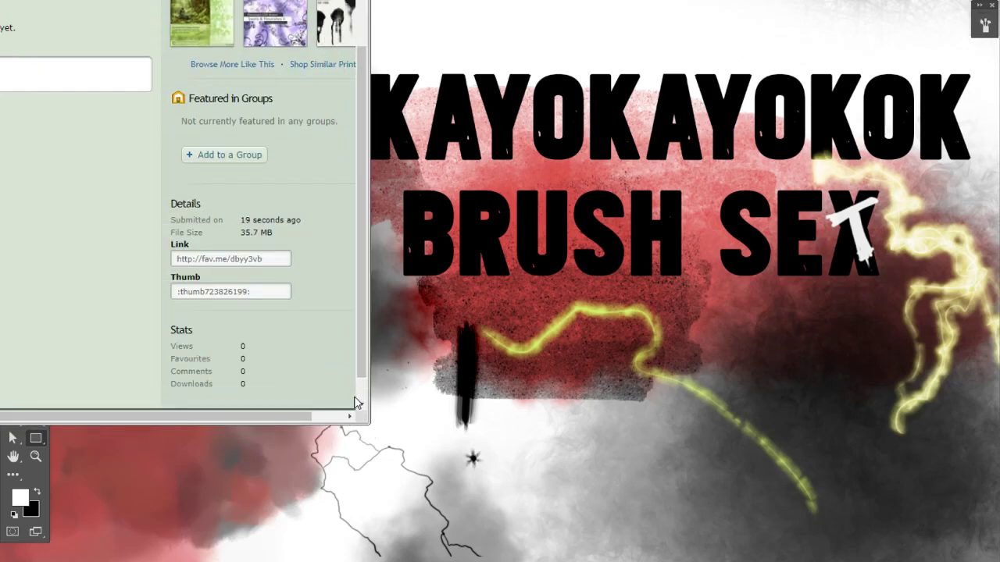
scroll(362, 57, up, 5)
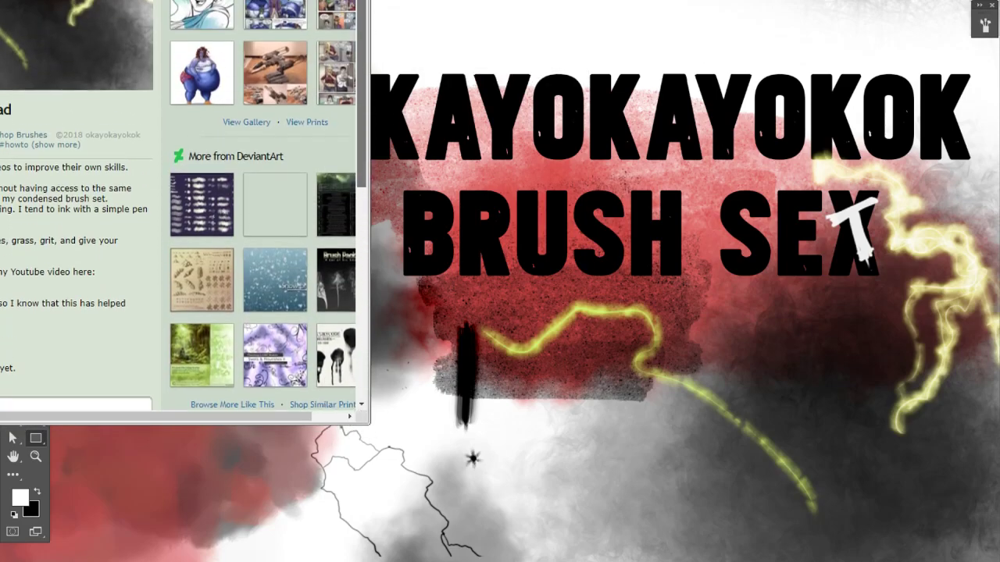
drag(153, 0, 664, 0)
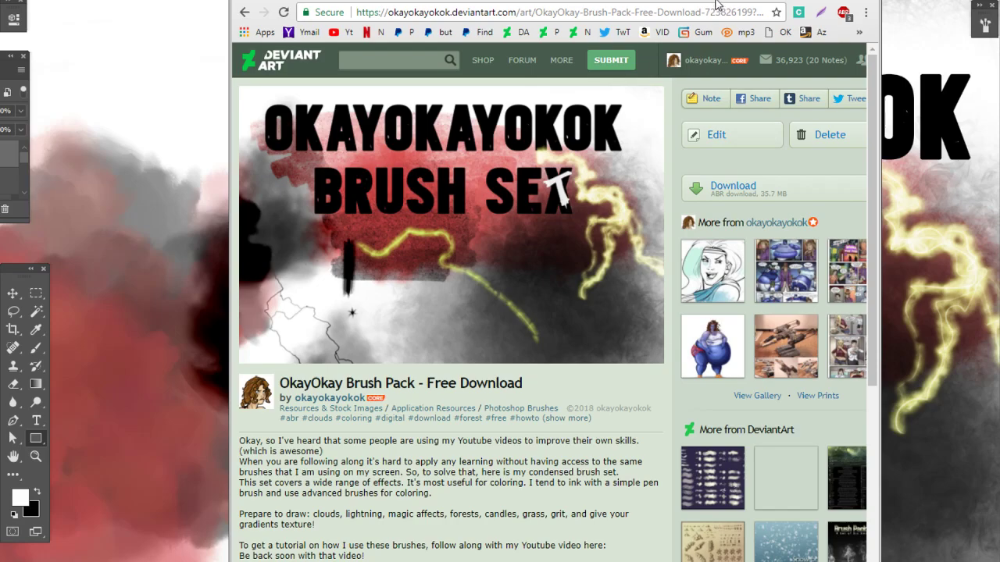
drag(764, 0, 266, 0)
drag(370, 0, 342, 0)
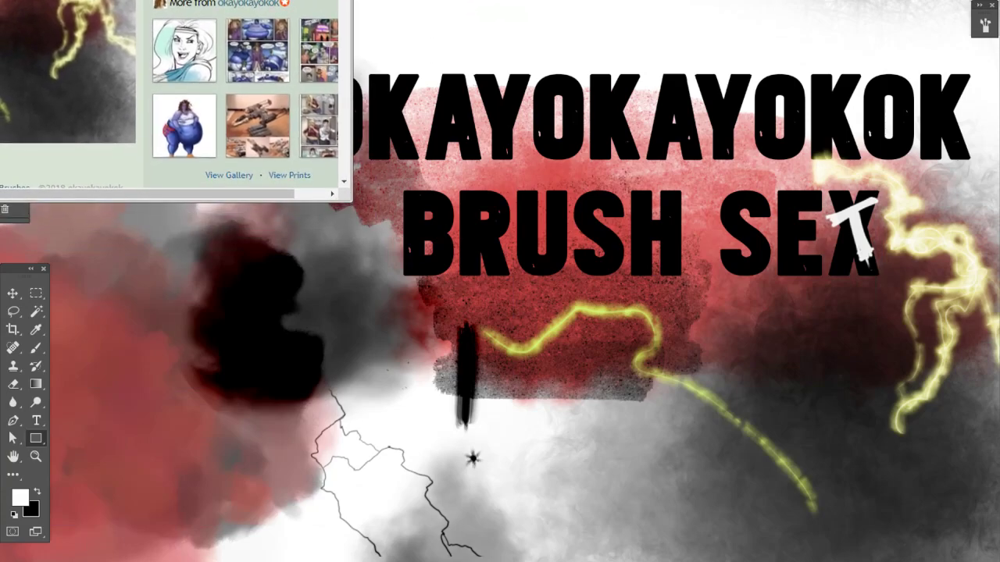
drag(350, 202, 171, 117)
scroll(78, 55, down, 5)
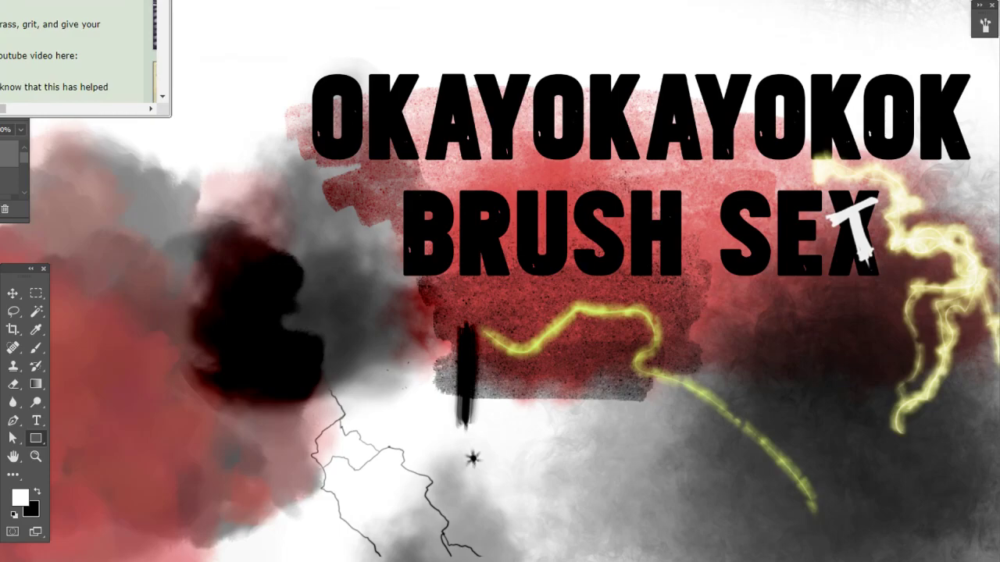
mouse_move(78, 4)
mouse_down()
mouse_move(47, 0)
mouse_move(63, 0)
mouse_up()
key(alt+Tab)
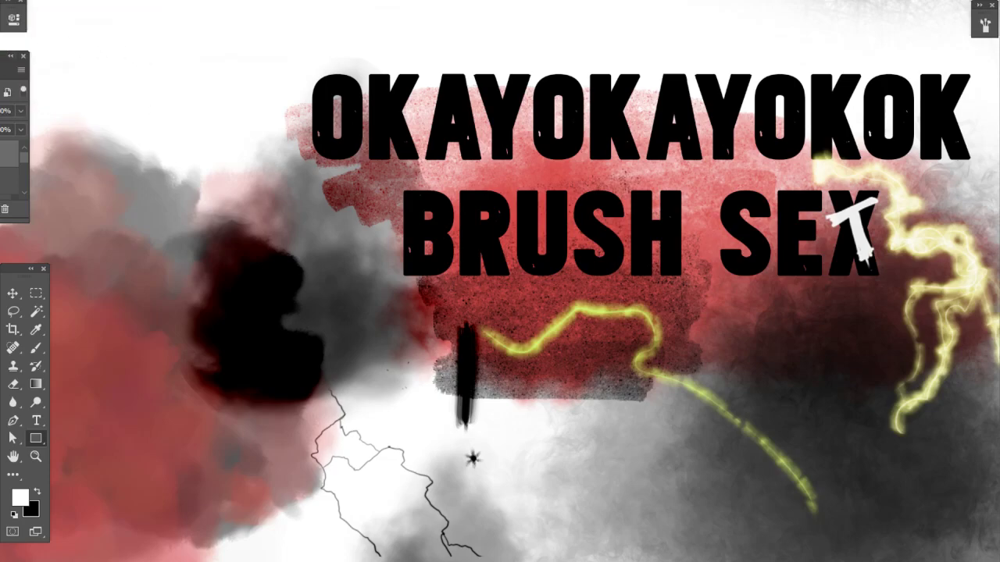
key(alt+Tab)
drag(151, 109, 150, 0)
Dismiss the rectangle creation prompt, activate the Brush tool and open the brush preset picker beside the grayscale sketches.
click(507, 125)
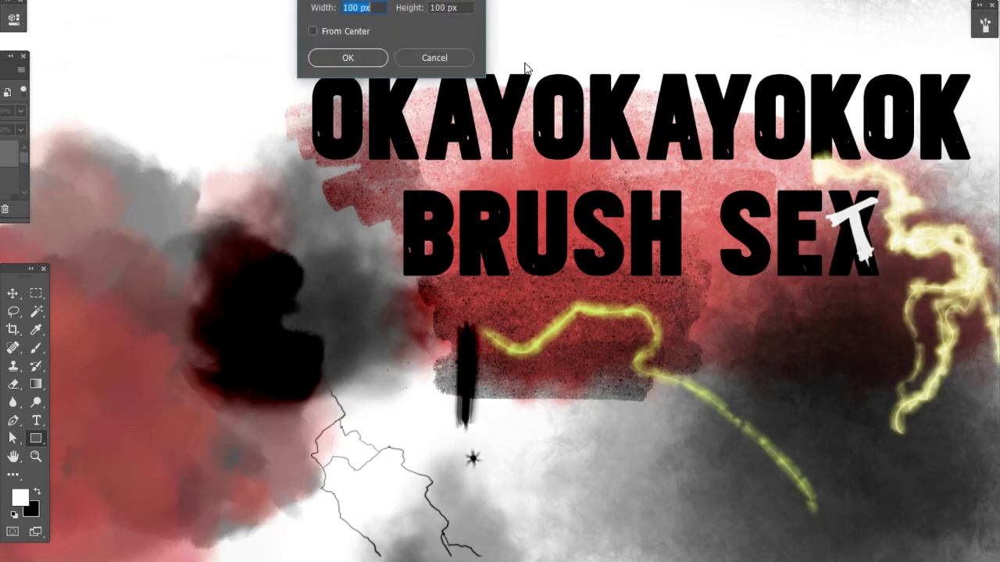
click(423, 58)
scroll(497, 136, up, 10)
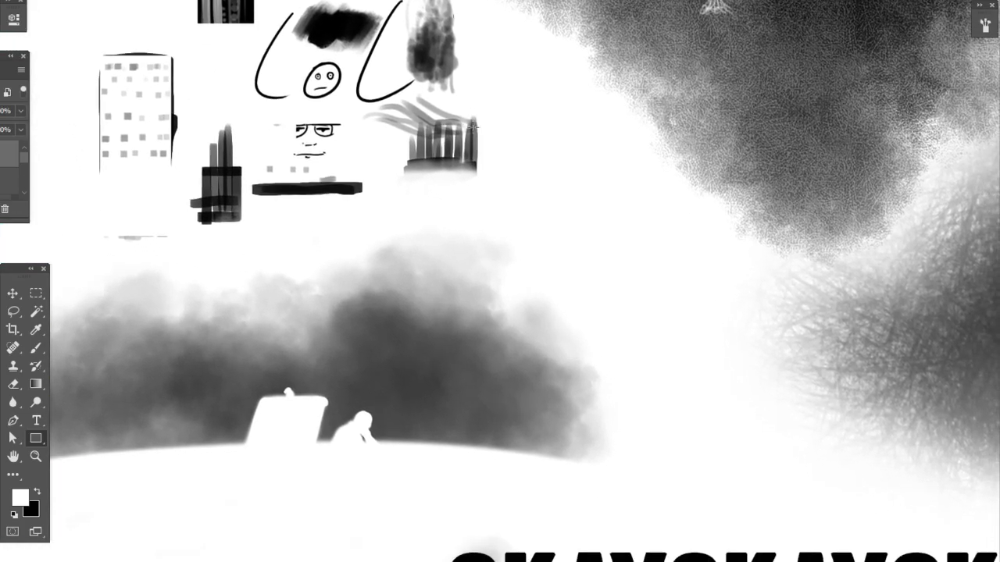
right_click(618, 220)
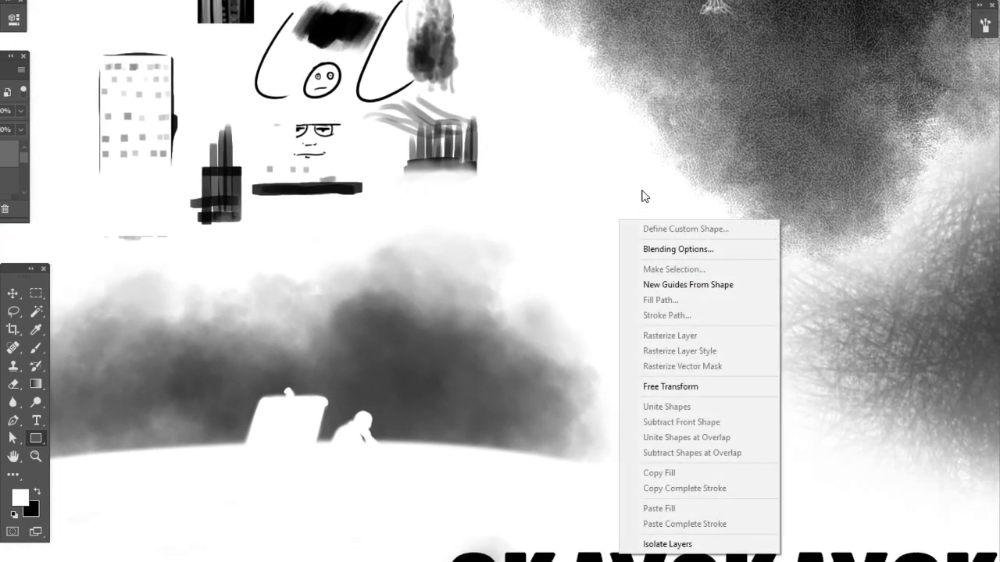
click(36, 350)
right_click(547, 245)
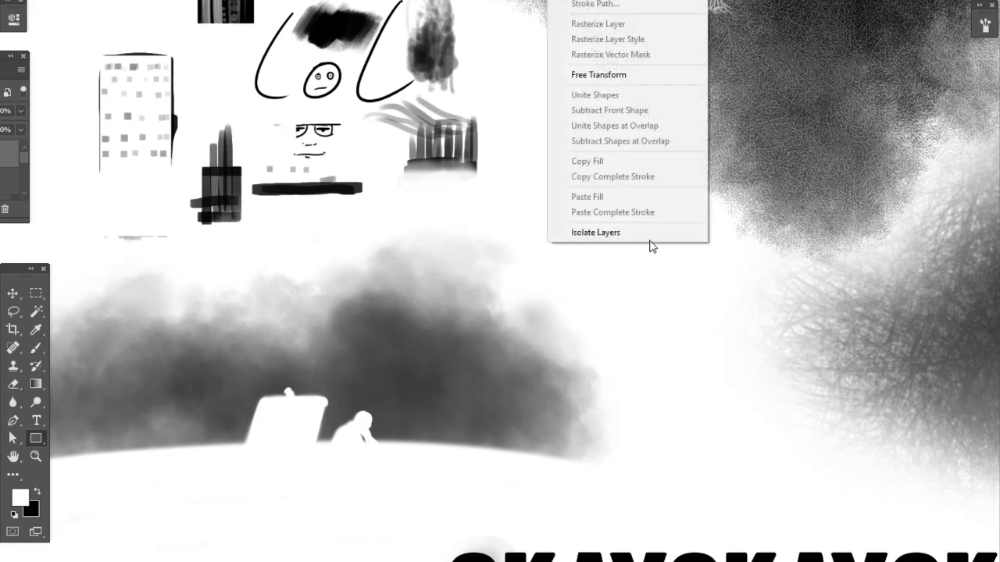
click(37, 343)
click(36, 349)
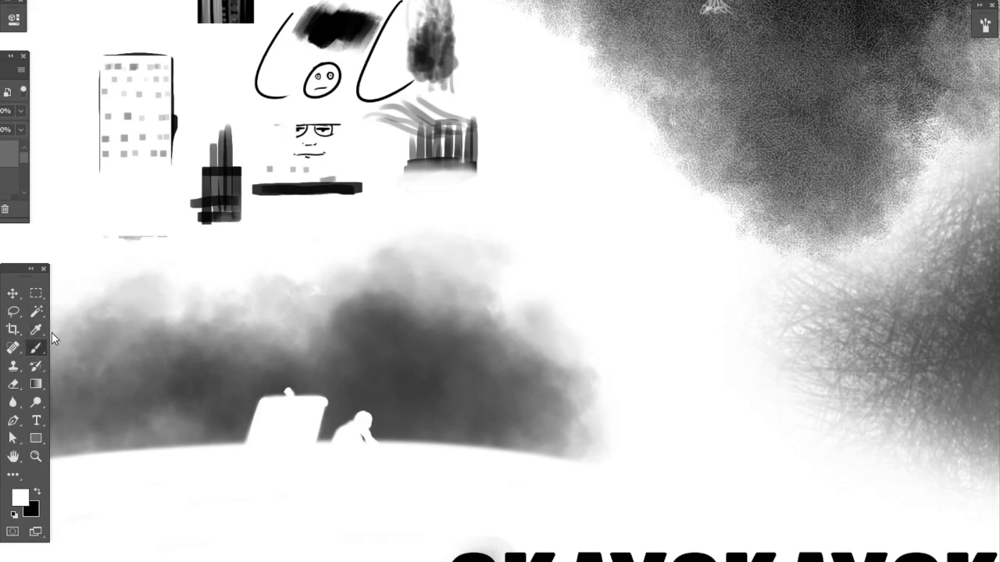
right_click(616, 209)
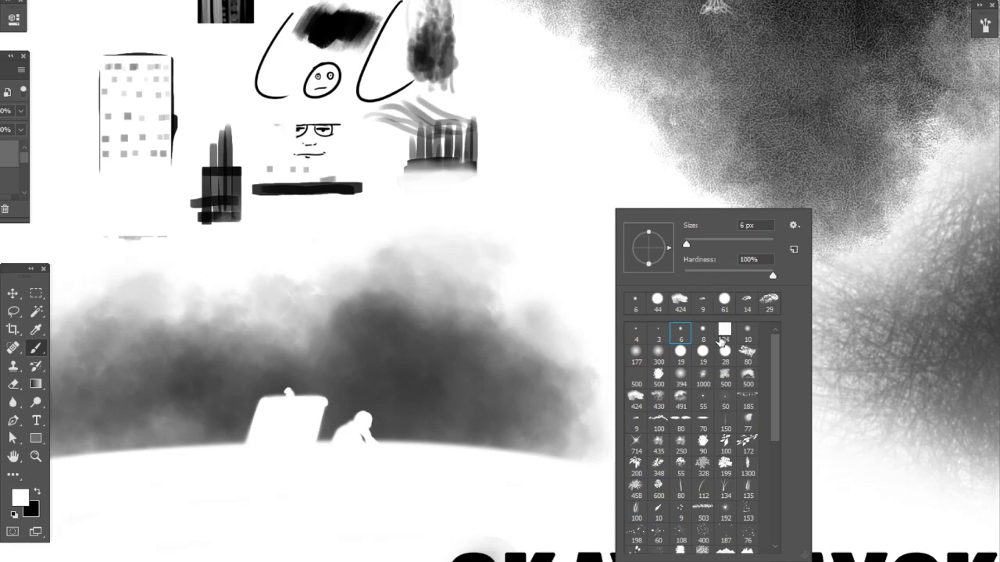
Examine the brush preset options for loading, saving and replacing brush sets.
right_click(493, 202)
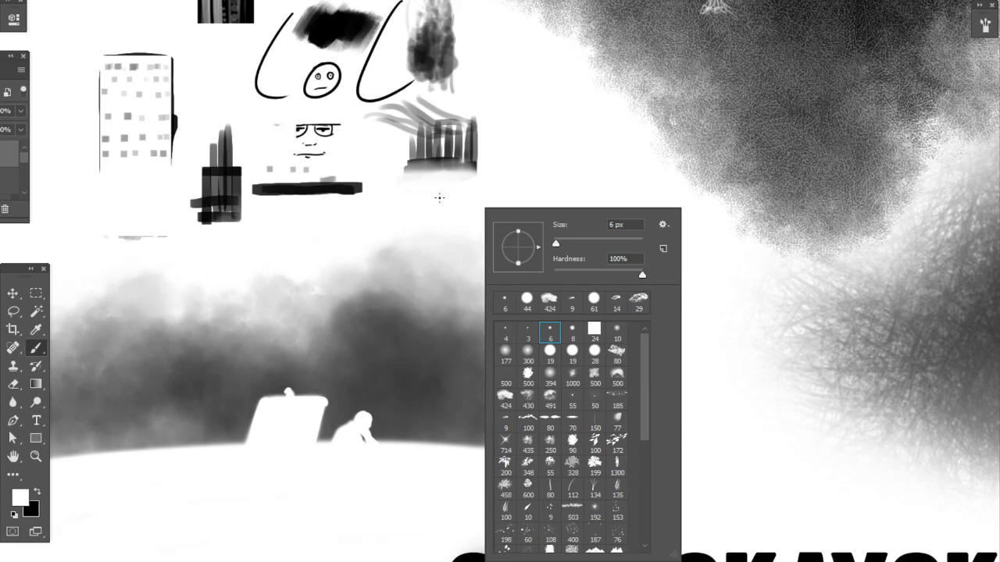
click(662, 225)
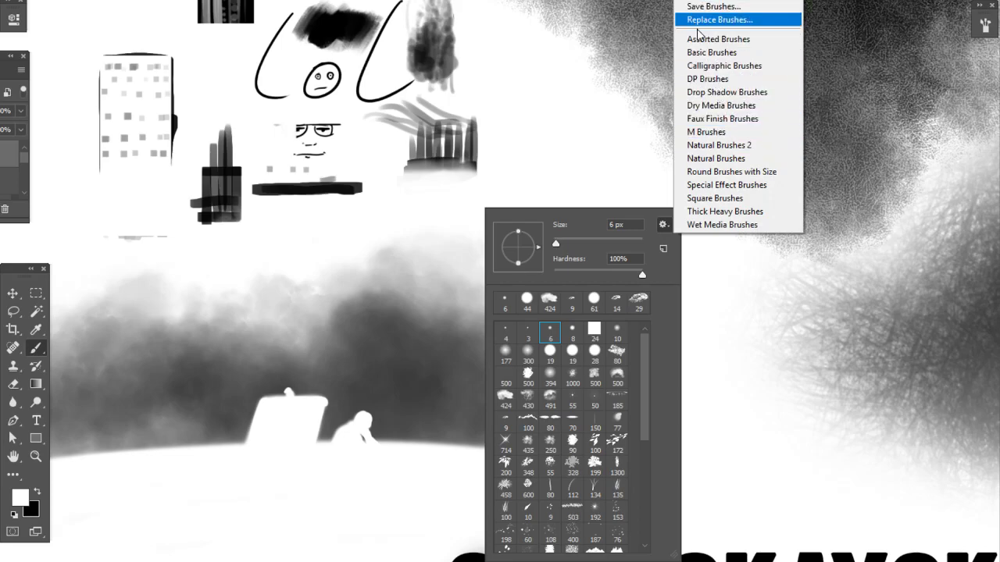
click(567, 168)
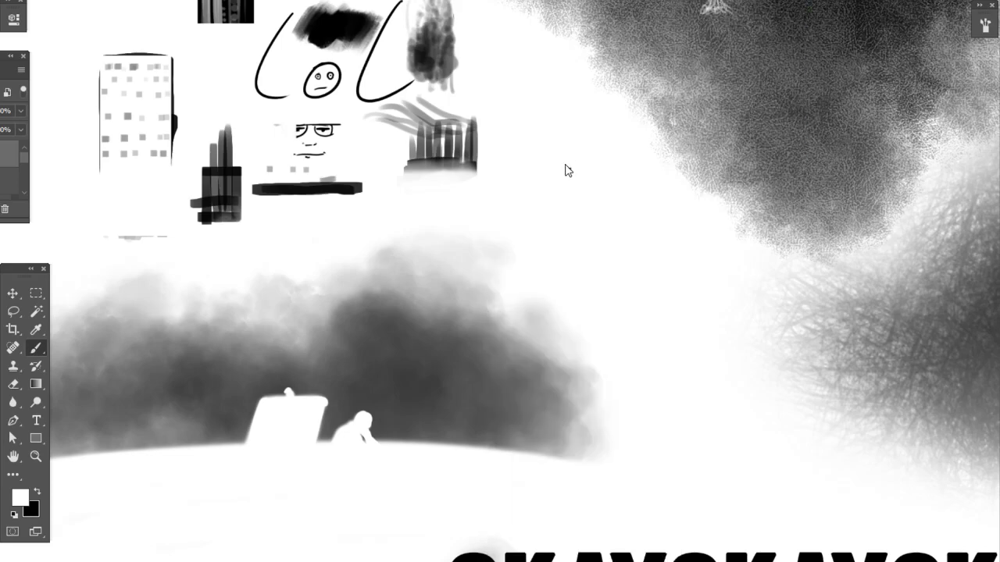
right_click(567, 168)
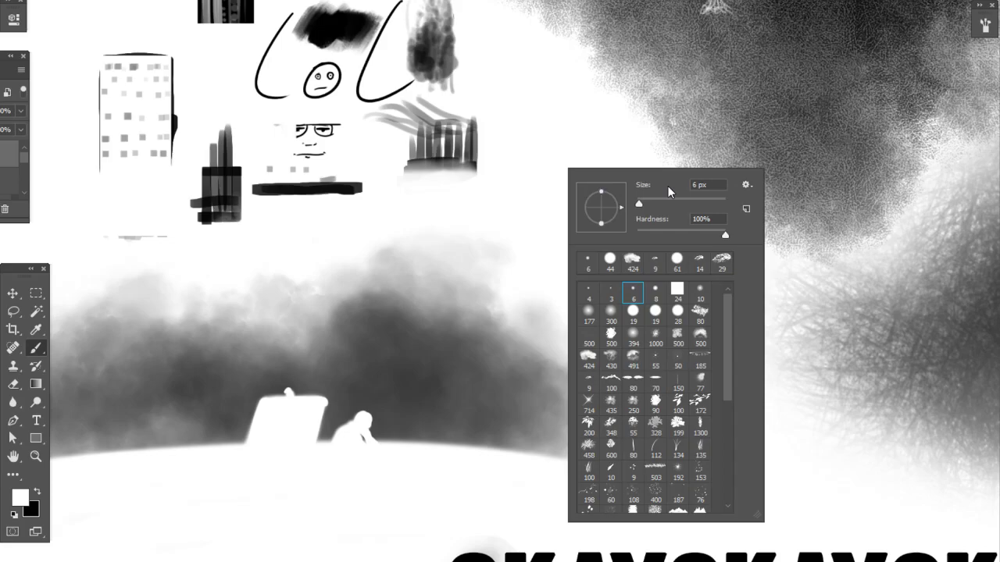
click(745, 185)
click(458, 354)
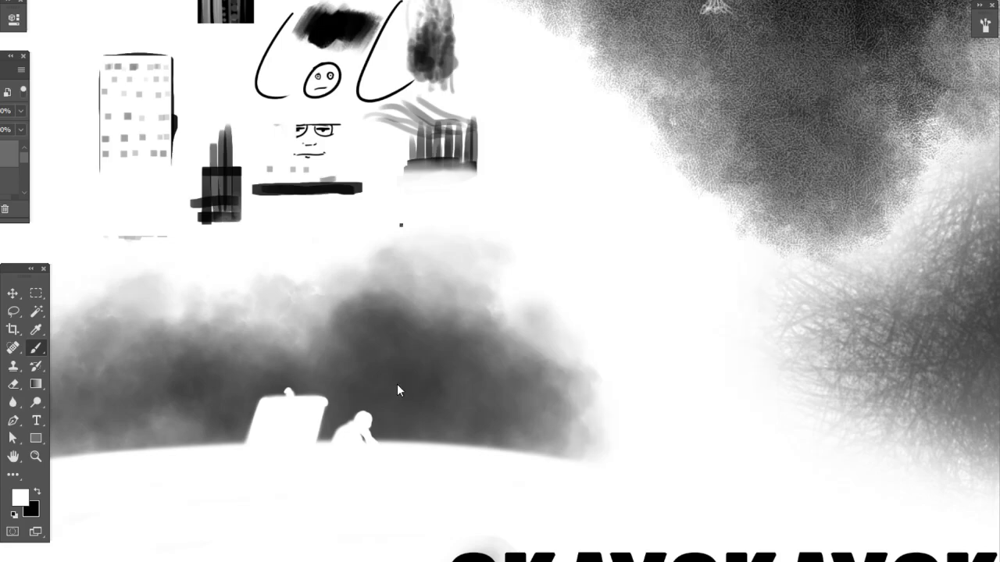
right_click(398, 384)
click(580, 242)
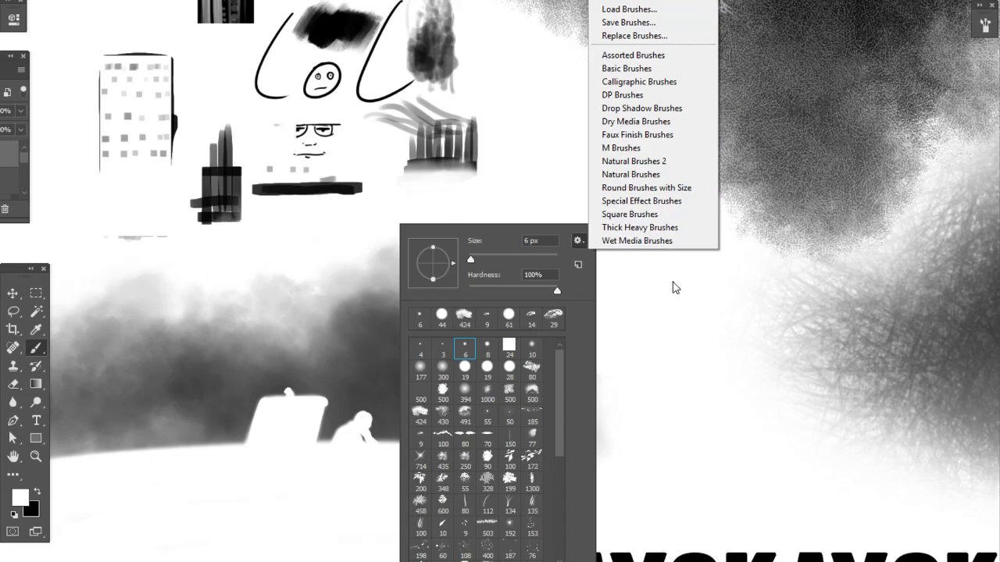
click(492, 153)
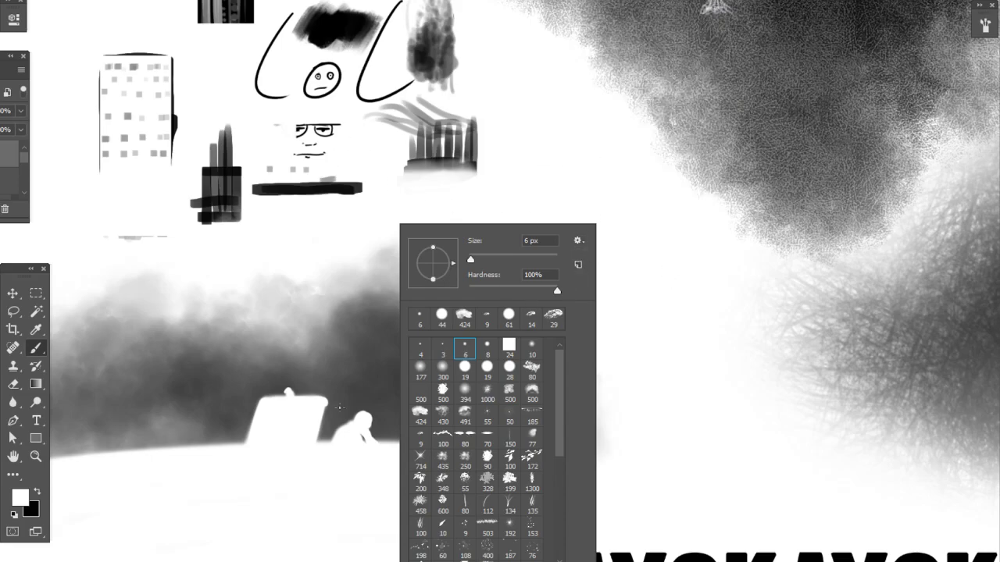
Look through the brush files in the Downloads folder with Load Brushes, and leave without loading any.
right_click(317, 400)
click(481, 241)
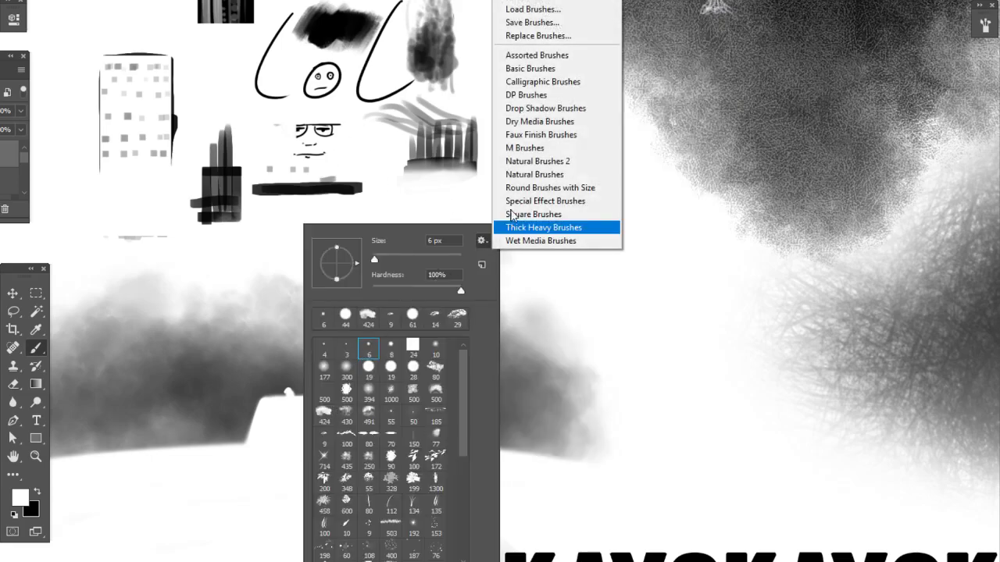
click(603, 10)
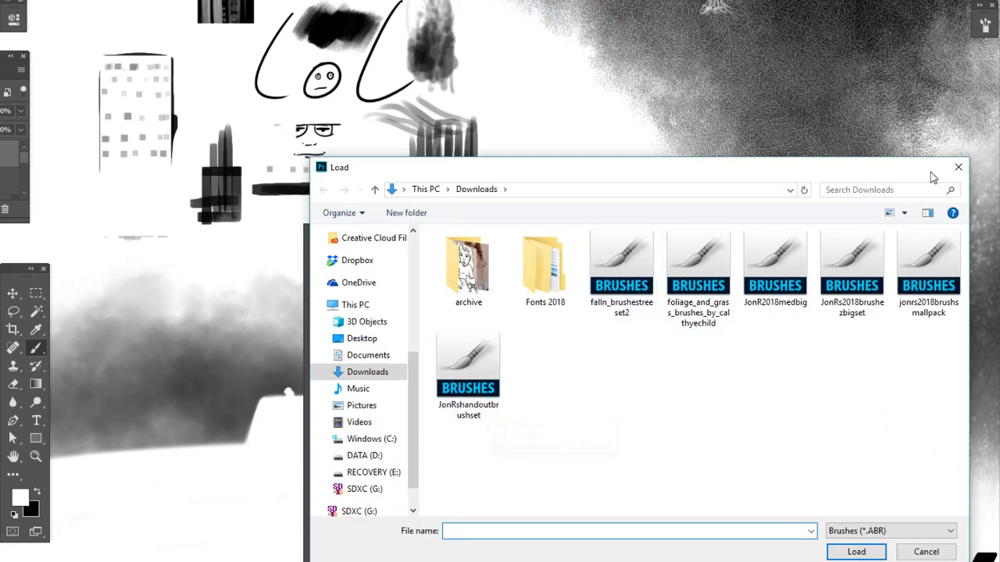
click(958, 167)
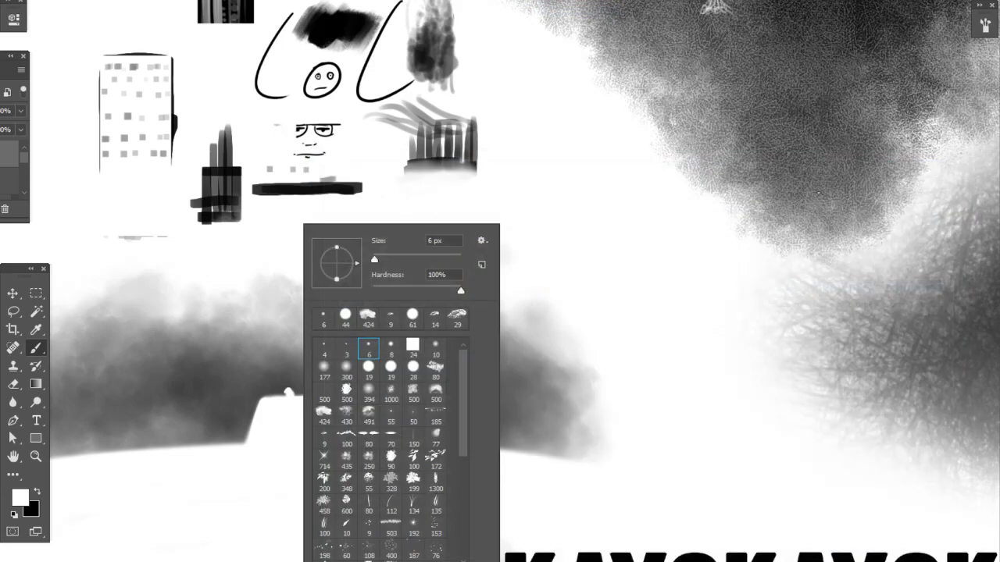
click(481, 241)
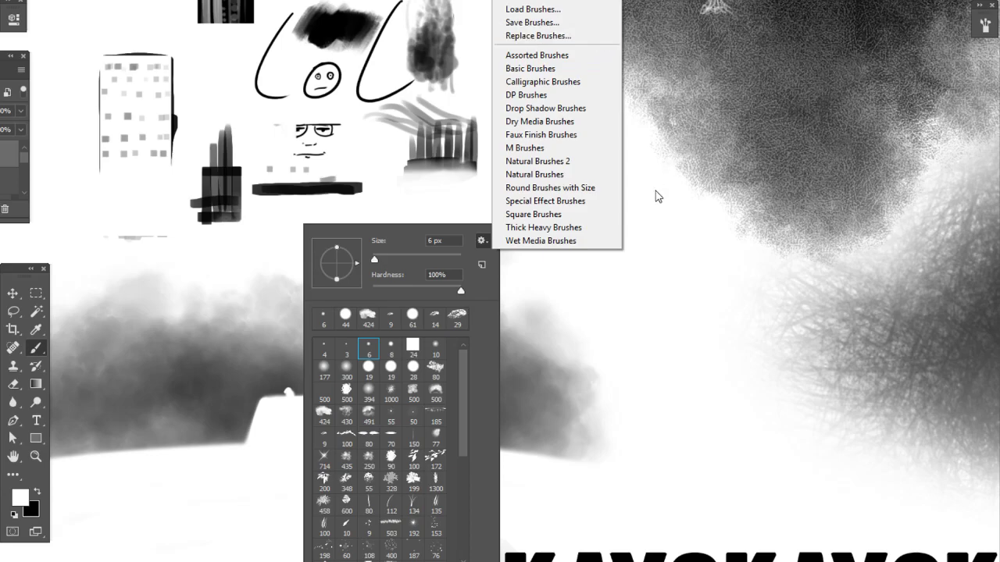
click(654, 244)
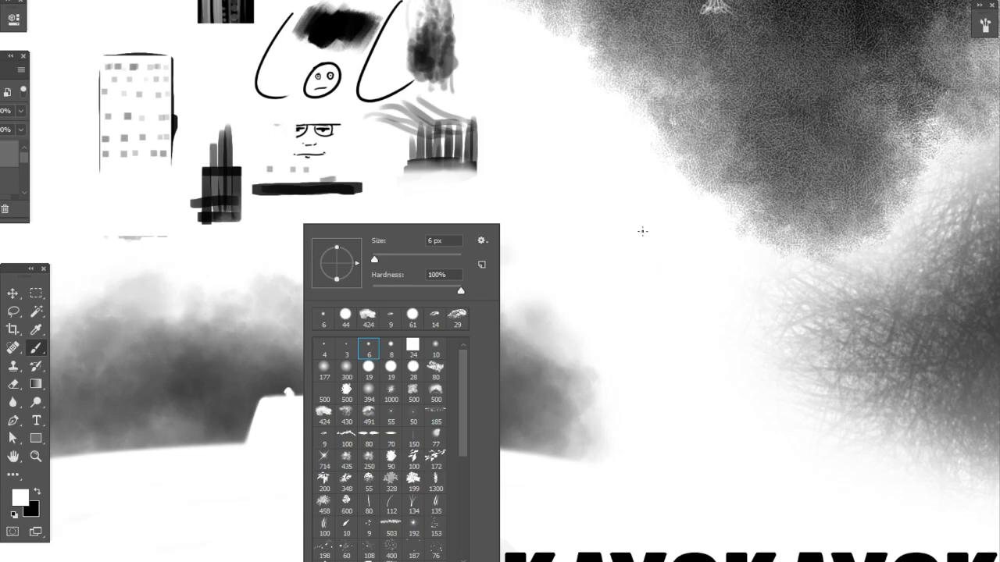
Choose the 4 px brush, swap the foreground colour to black and draw a looping scribble in the blank area beside the sketches.
right_click(582, 277)
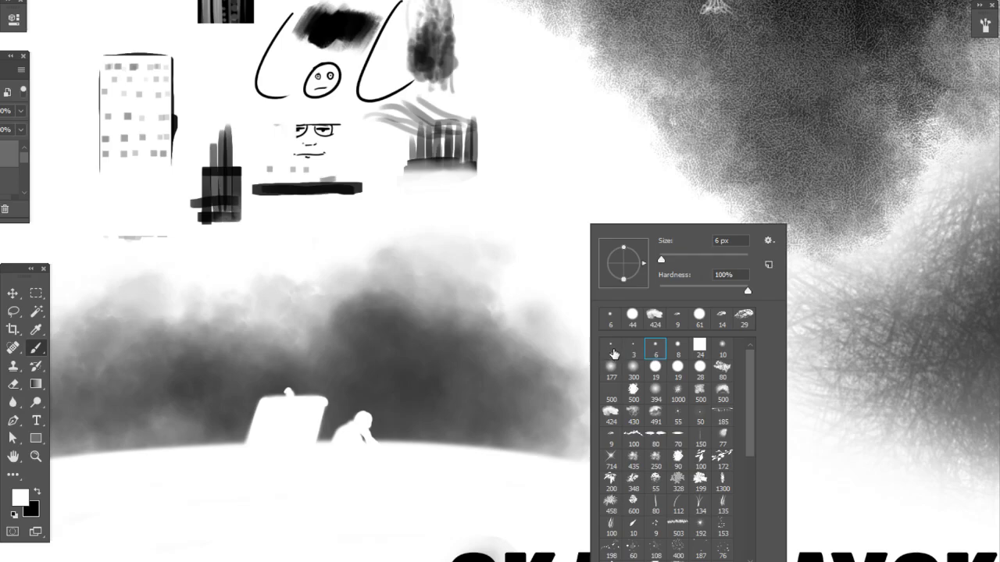
click(611, 349)
click(517, 137)
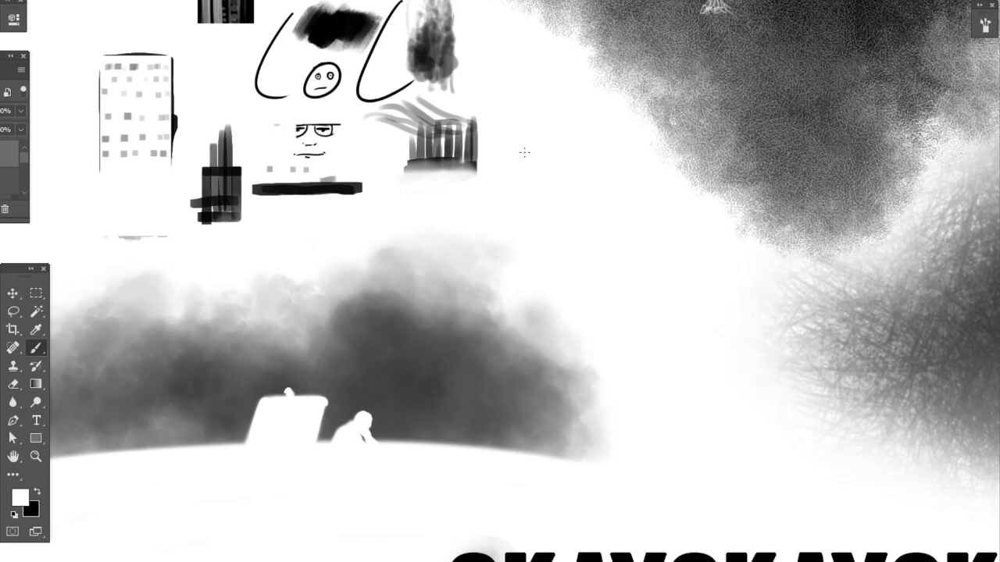
key(x)
mouse_move(546, 120)
mouse_down()
mouse_move(535, 153)
mouse_move(572, 171)
mouse_move(530, 192)
mouse_move(589, 154)
mouse_move(578, 123)
mouse_move(576, 200)
mouse_move(603, 182)
mouse_move(629, 191)
mouse_up()
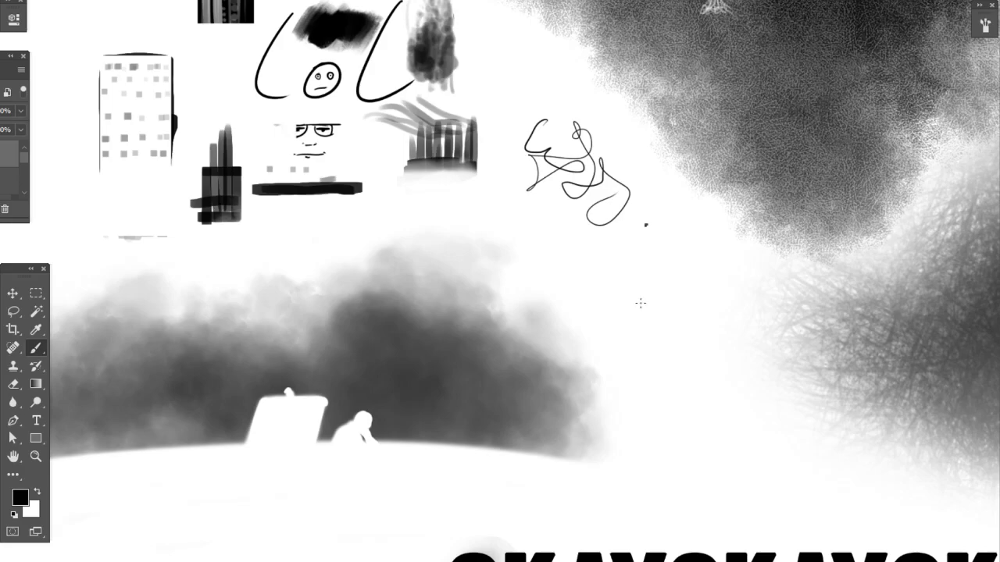
Choose the 3 px brush and draw small hatching strokes at the lower end of the looping scribble.
right_click(641, 303)
click(688, 354)
mouse_move(581, 203)
mouse_down()
mouse_move(580, 214)
mouse_move(610, 200)
mouse_up()
right_click(616, 265)
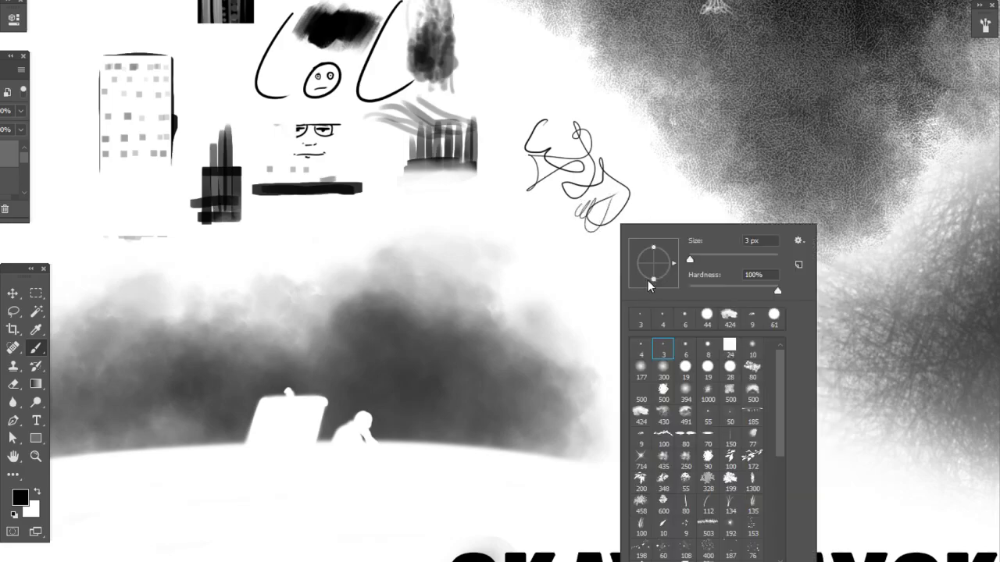
Draw a straight two-point path beside the scribble with the Pen tool and stroke it with Brush, Simulate Pressure off.
click(37, 438)
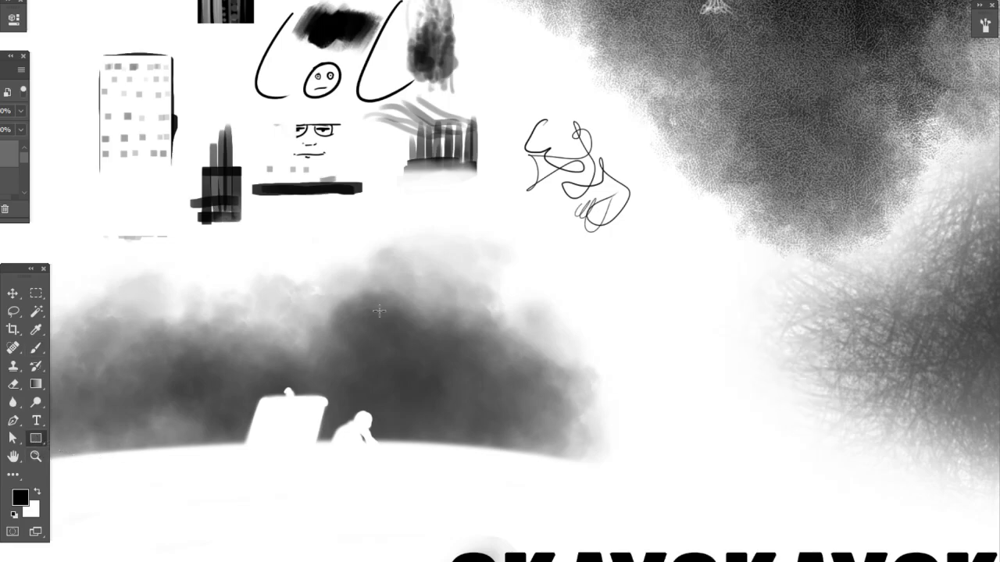
click(13, 421)
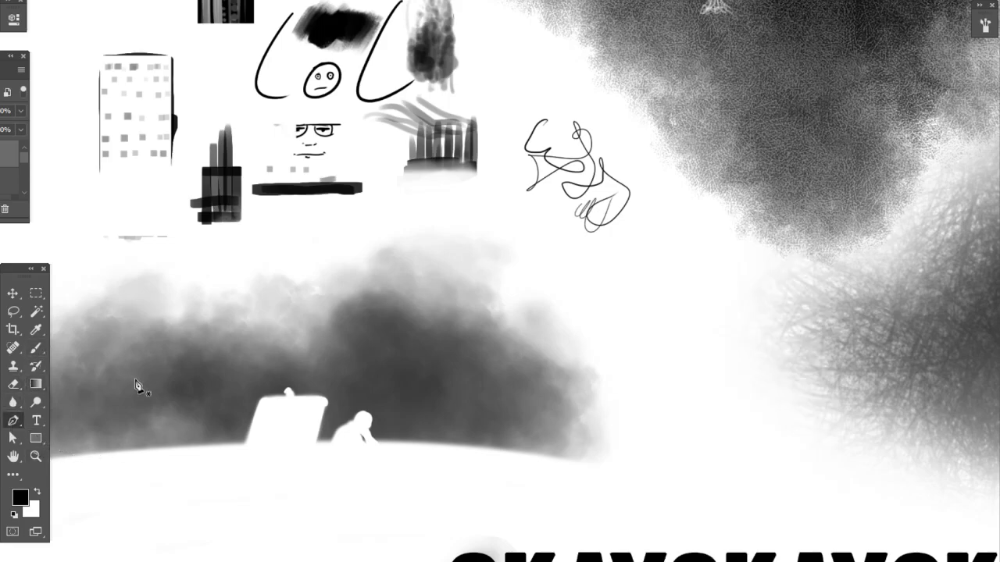
click(682, 281)
right_click(691, 230)
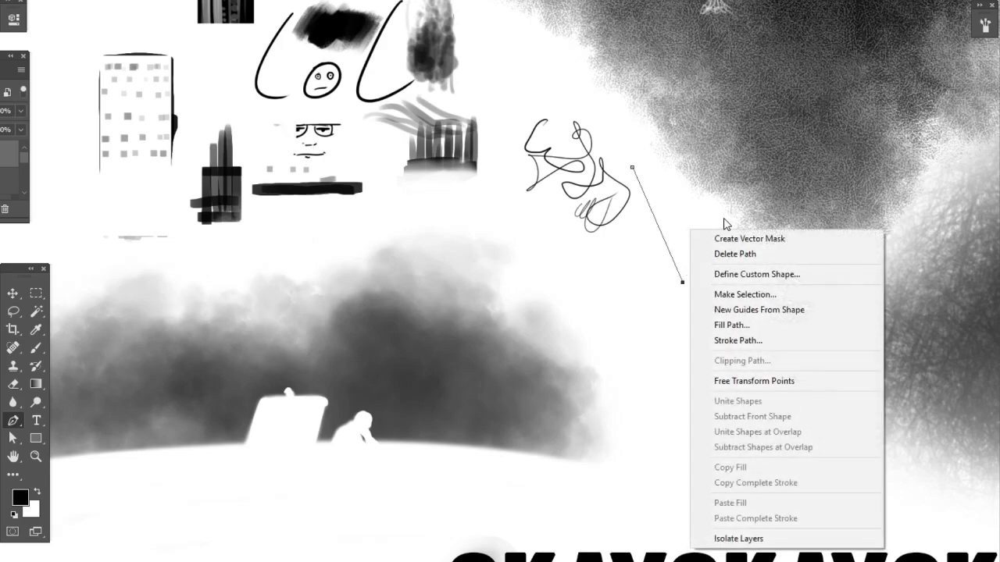
click(769, 344)
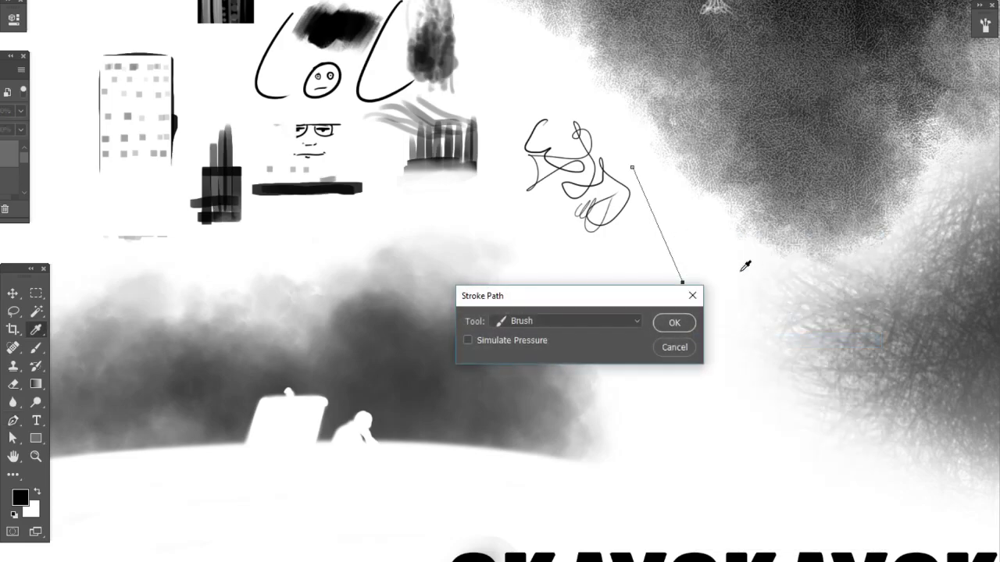
click(675, 324)
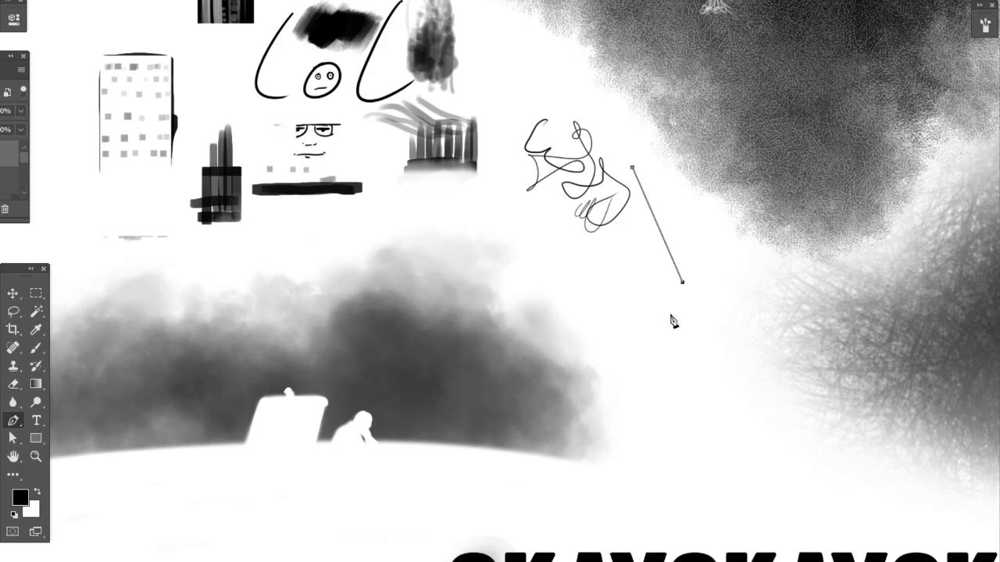
Return to the Brush tool, choose a small round brush and draw tapered freehand strokes alongside the straight path.
click(36, 352)
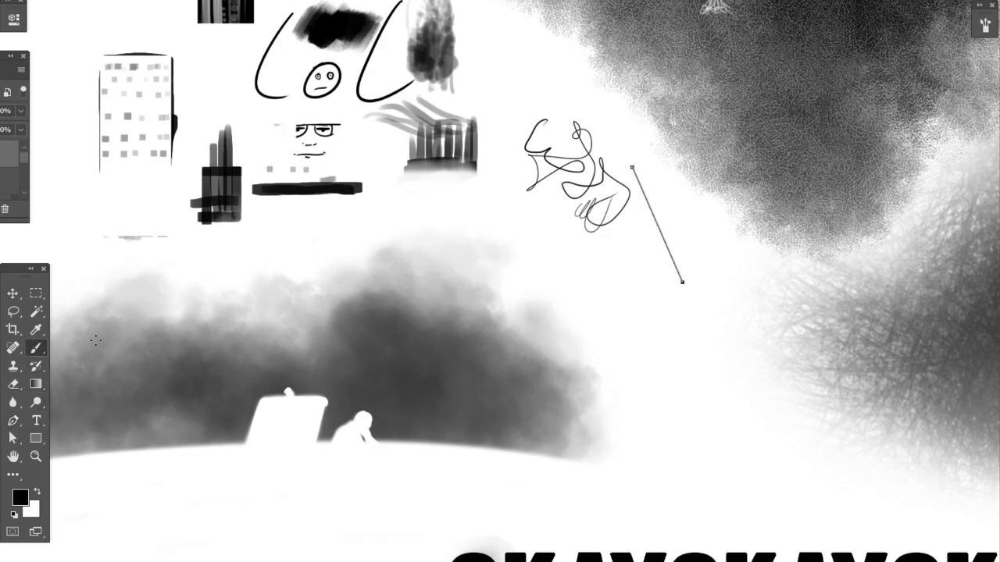
right_click(636, 250)
click(668, 358)
mouse_move(631, 212)
mouse_down()
mouse_move(638, 269)
mouse_move(642, 226)
mouse_move(672, 280)
mouse_up()
drag(639, 199, 674, 271)
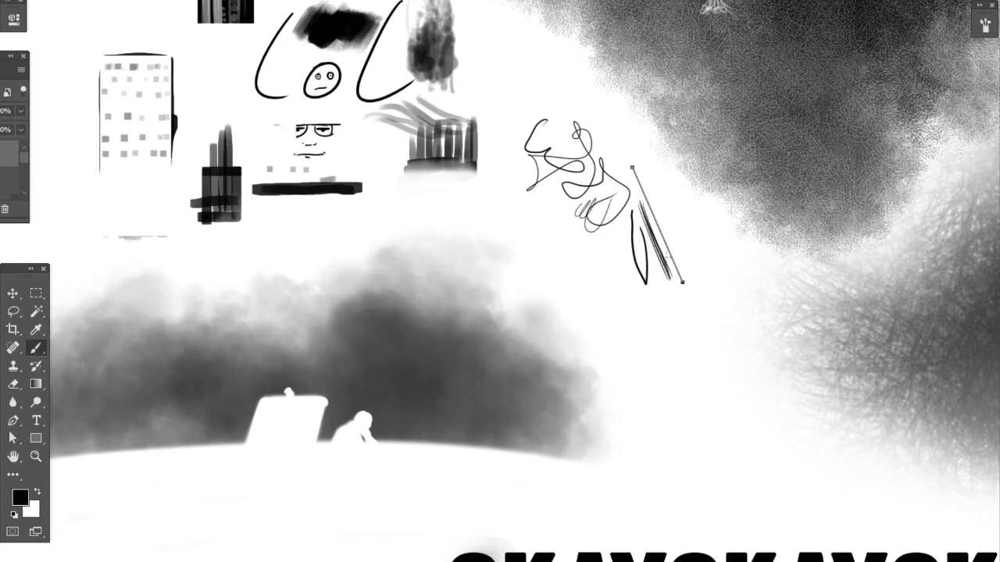
Add a freehand stroke beside the straight line, then use the 6 px brush to draw small marks below the looping scribble.
shift+click(632, 167)
drag(653, 202, 666, 231)
right_click(469, 224)
right_click(531, 210)
click(597, 335)
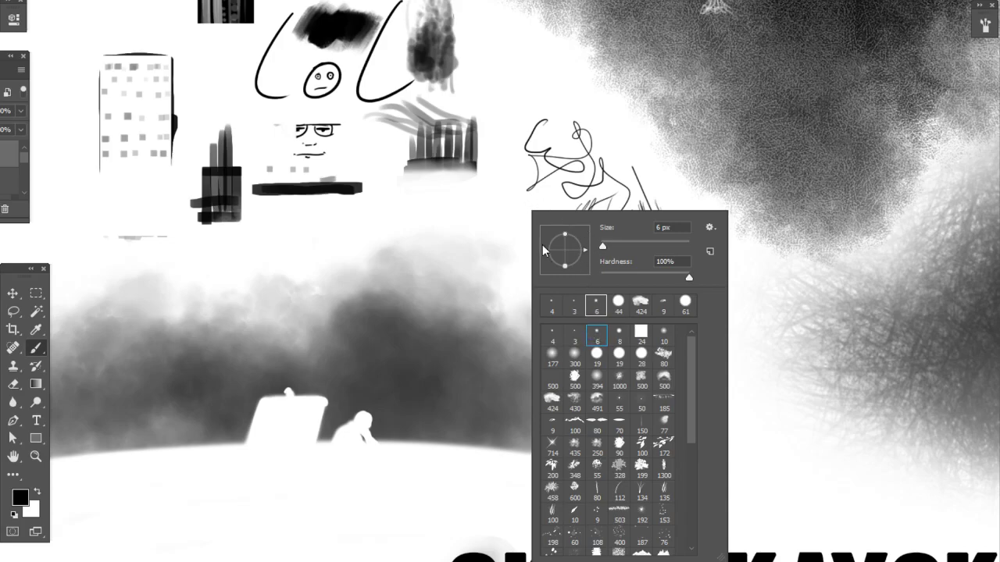
click(535, 197)
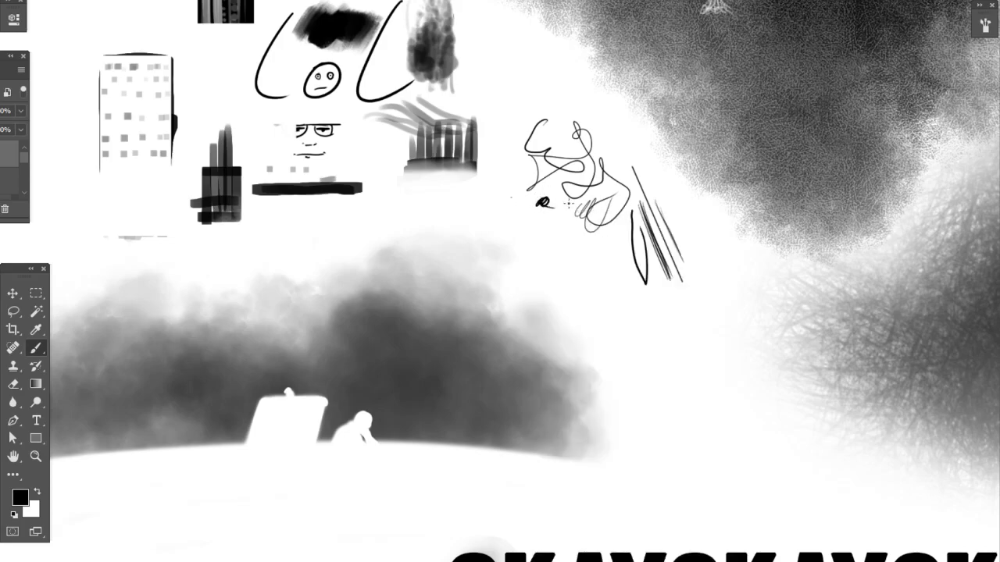
right_click(576, 219)
click(567, 203)
Choose the 4 px brush and scribble small pressure-varied marks in the blank area under the looping line.
key(ctrl+plus)
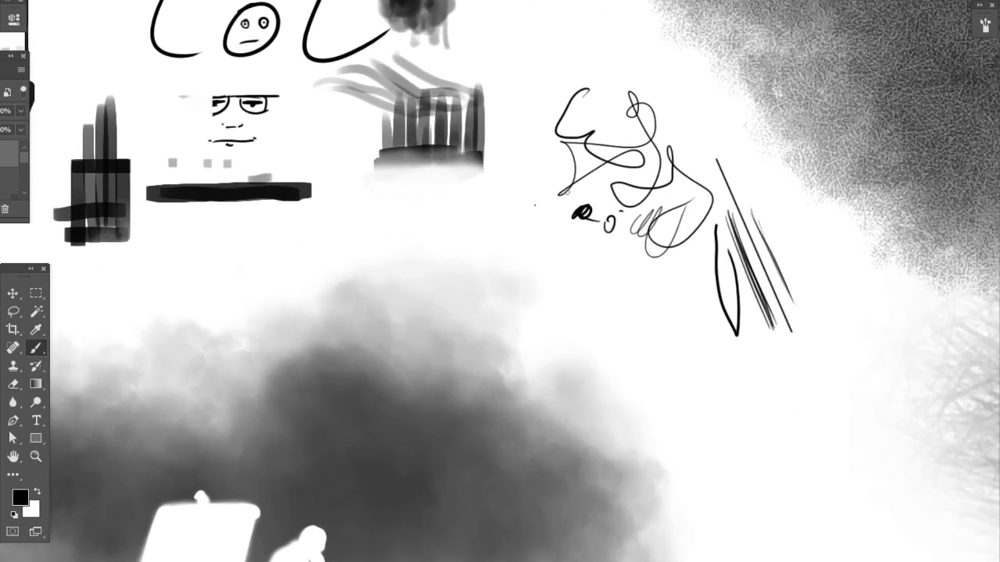
key(ctrl+minus)
key(ctrl+plus)
key(ctrl+plus)
mouse_move(730, 253)
mouse_down()
mouse_move(586, 299)
mouse_move(597, 297)
mouse_up()
mouse_move(602, 234)
mouse_down()
mouse_move(613, 234)
mouse_move(603, 243)
mouse_move(578, 235)
mouse_move(593, 228)
mouse_move(577, 248)
mouse_up()
right_click(536, 269)
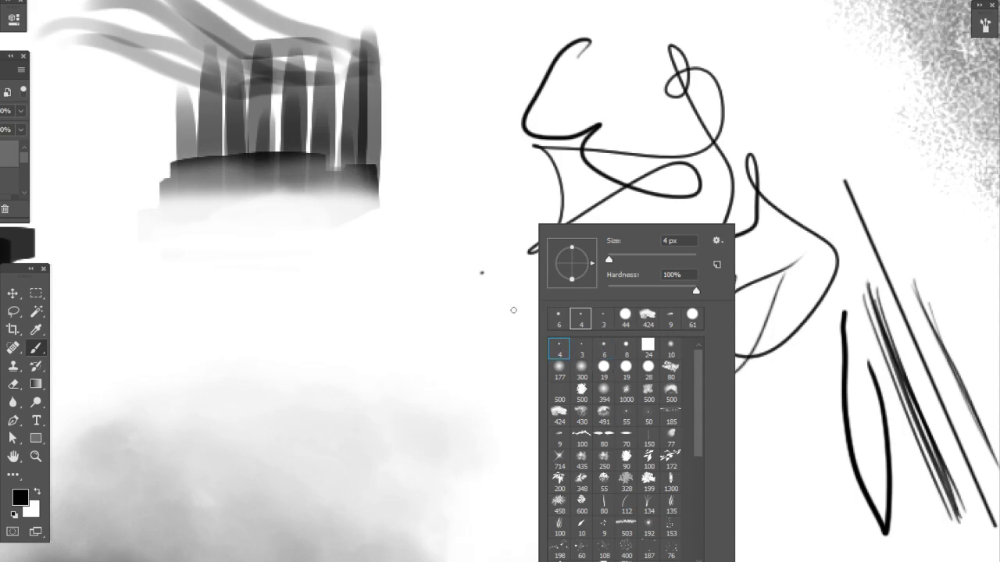
drag(520, 297, 553, 281)
right_click(608, 323)
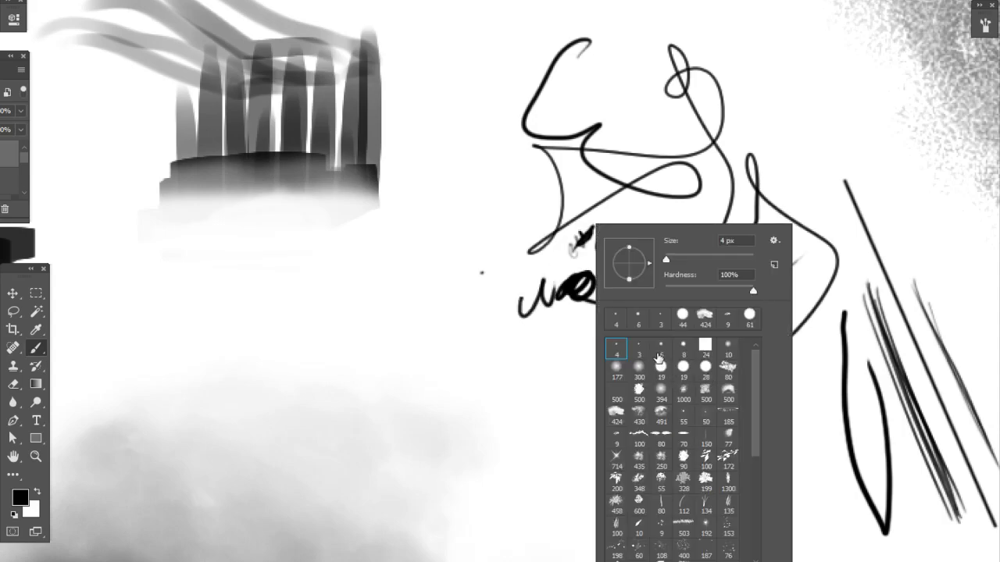
click(573, 331)
Choose the 8 px brush and paint thick black blobs and wavy strokes below the small scribbles.
right_click(662, 323)
click(740, 262)
drag(739, 260, 738, 261)
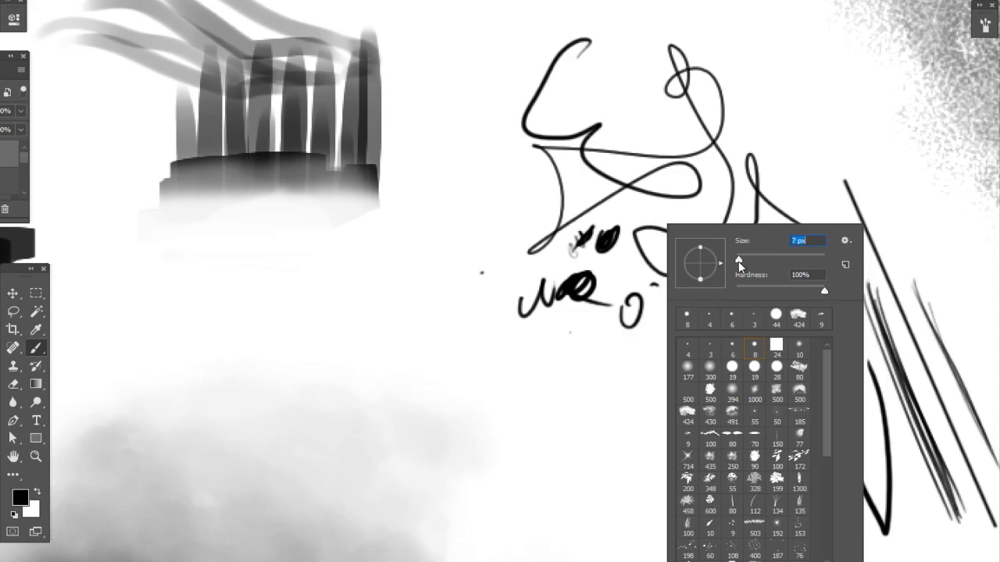
click(755, 349)
click(580, 336)
mouse_move(577, 334)
mouse_down()
mouse_move(584, 338)
mouse_move(567, 353)
mouse_up()
mouse_move(497, 327)
mouse_down()
mouse_move(531, 346)
mouse_move(597, 317)
mouse_move(673, 326)
mouse_up()
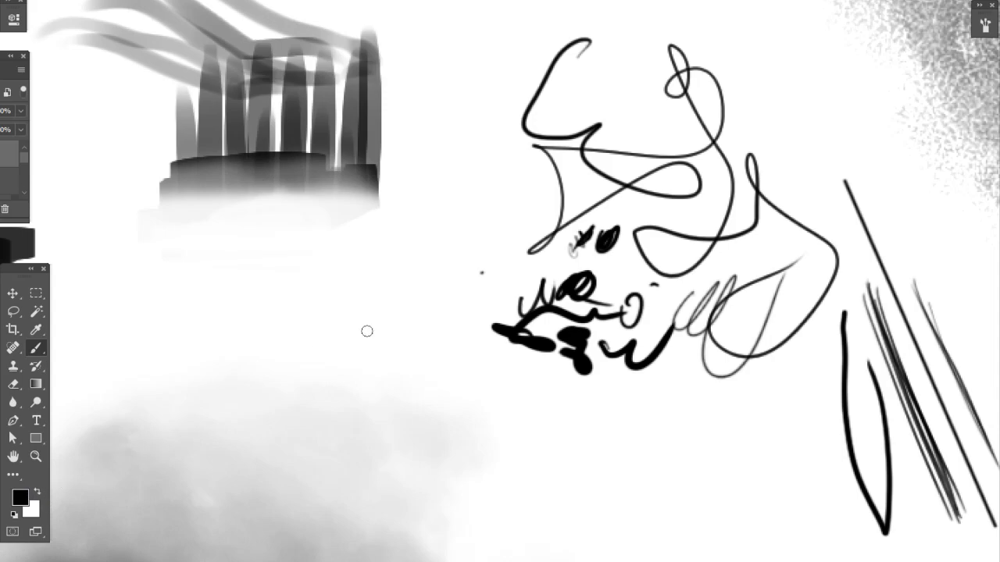
With the 24 px square brush, paint a dark rectangular frame and a few translucent strokes over the looping scribble's edge.
right_click(522, 226)
click(637, 352)
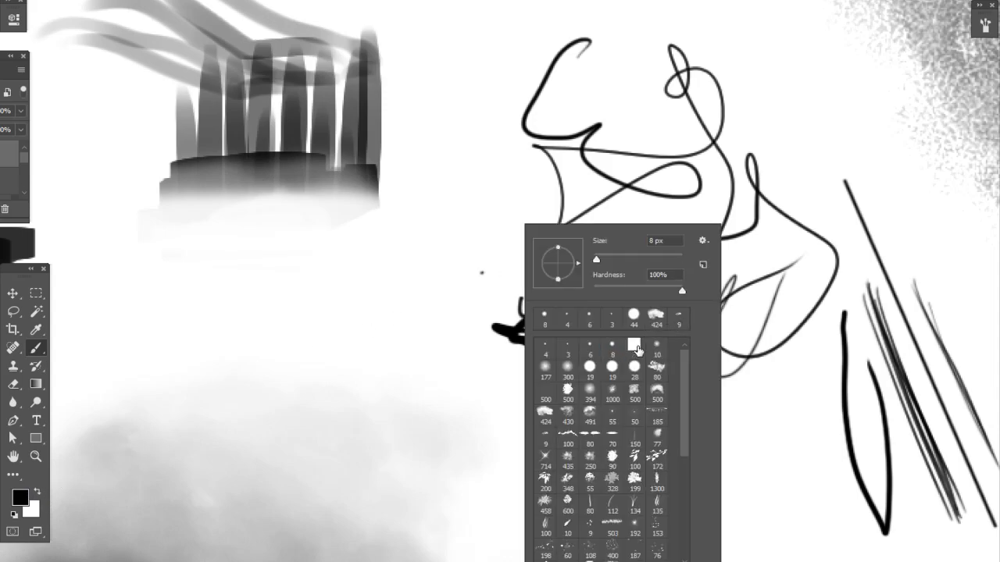
click(461, 1)
drag(471, 12, 471, 227)
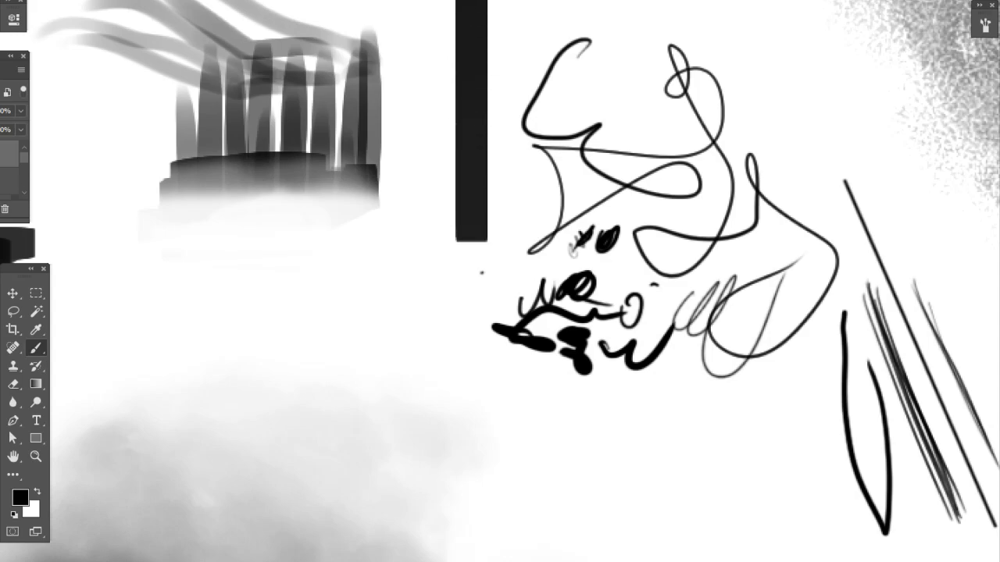
drag(606, 8, 606, 201)
mouse_move(605, 12)
mouse_down()
mouse_move(600, 205)
mouse_move(589, 220)
mouse_move(599, 217)
mouse_move(561, 217)
mouse_move(483, 245)
mouse_move(585, 240)
mouse_up()
drag(472, 223, 491, 208)
drag(536, 155, 533, 221)
Draw an 89 by 70 px rectangle path beside the large black square frame and stroke it with the square brush.
drag(464, 122, 638, 408)
drag(492, 281, 559, 400)
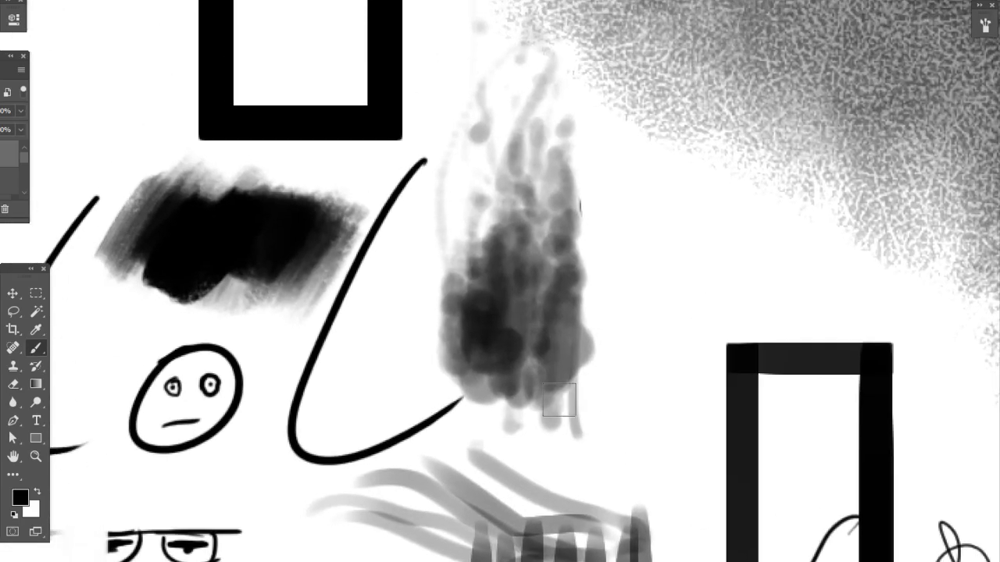
mouse_move(696, 306)
mouse_down()
mouse_move(793, 403)
mouse_move(790, 389)
mouse_move(838, 373)
mouse_up()
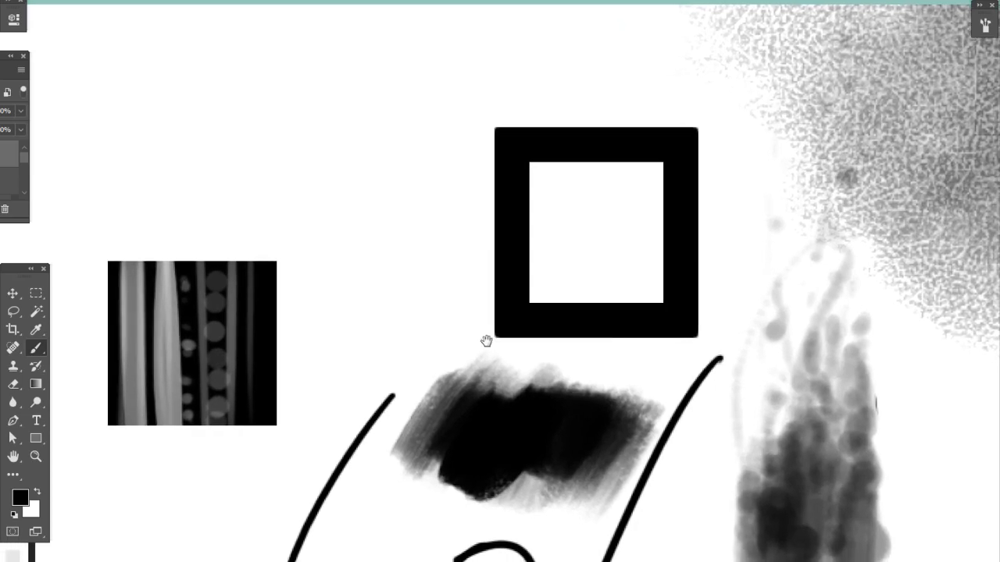
click(39, 436)
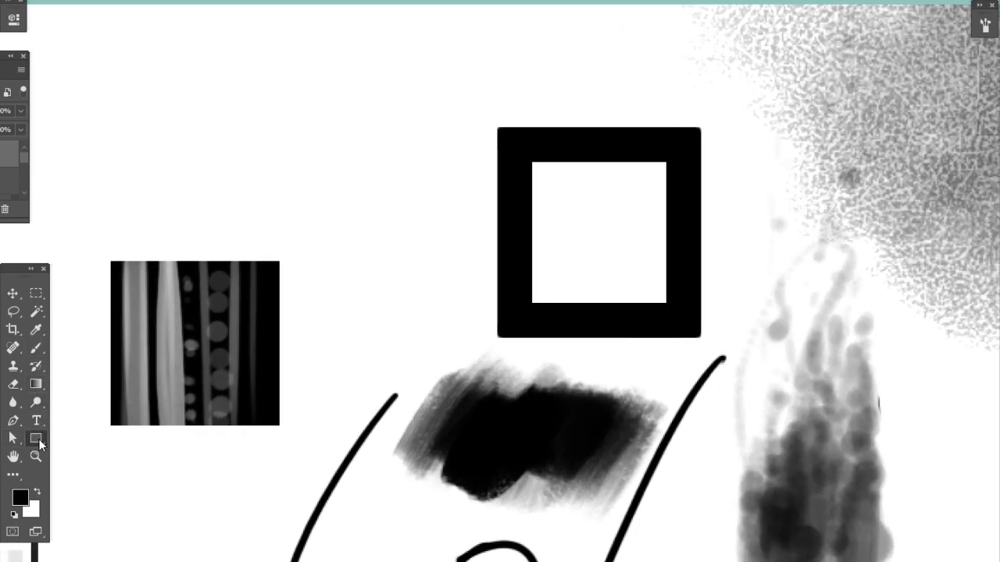
right_click(39, 439)
click(72, 437)
drag(311, 184, 436, 282)
right_click(508, 214)
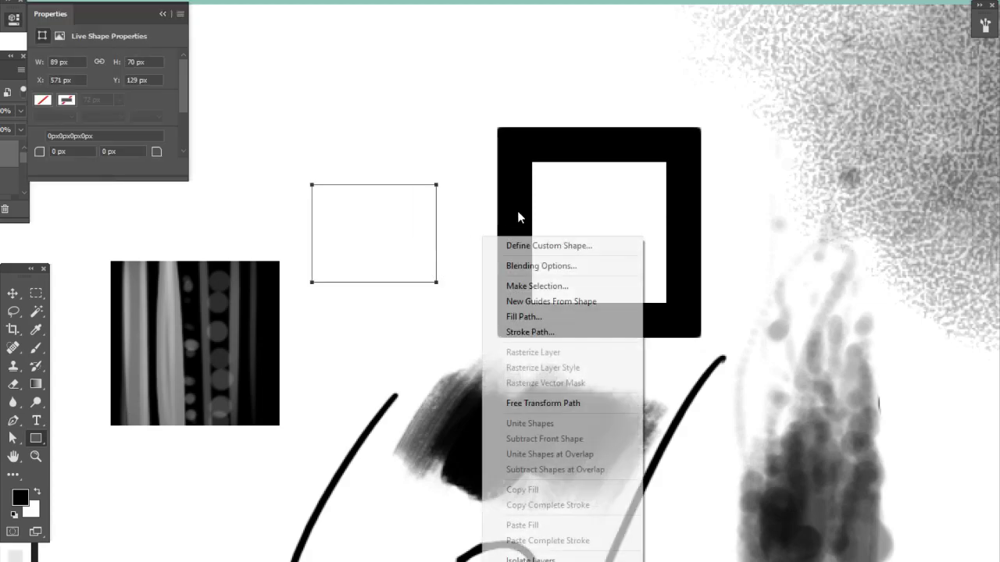
click(509, 333)
click(666, 320)
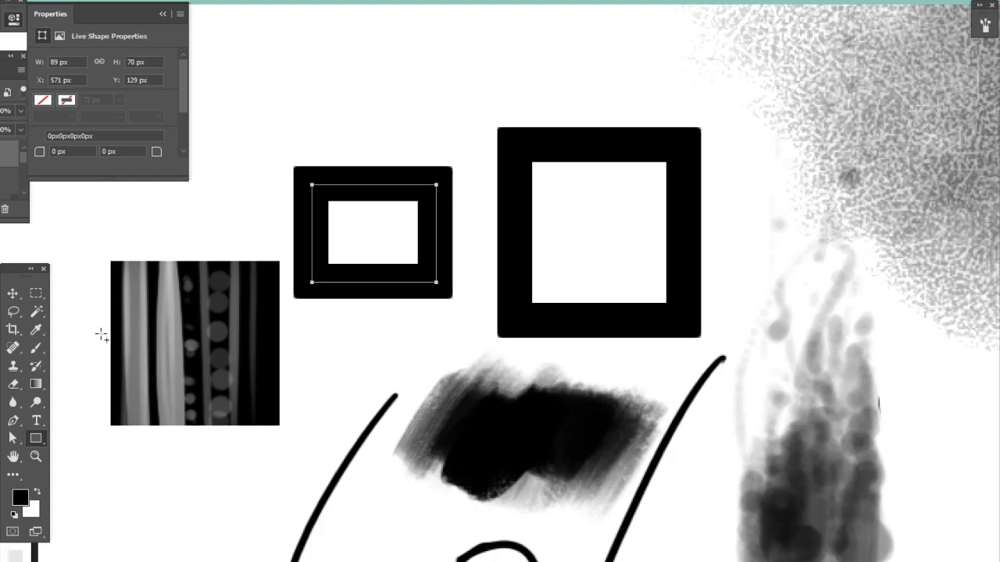
Reduce the square brush to 12 px and dismiss the rectangle path after switching to the Lasso tool.
click(36, 347)
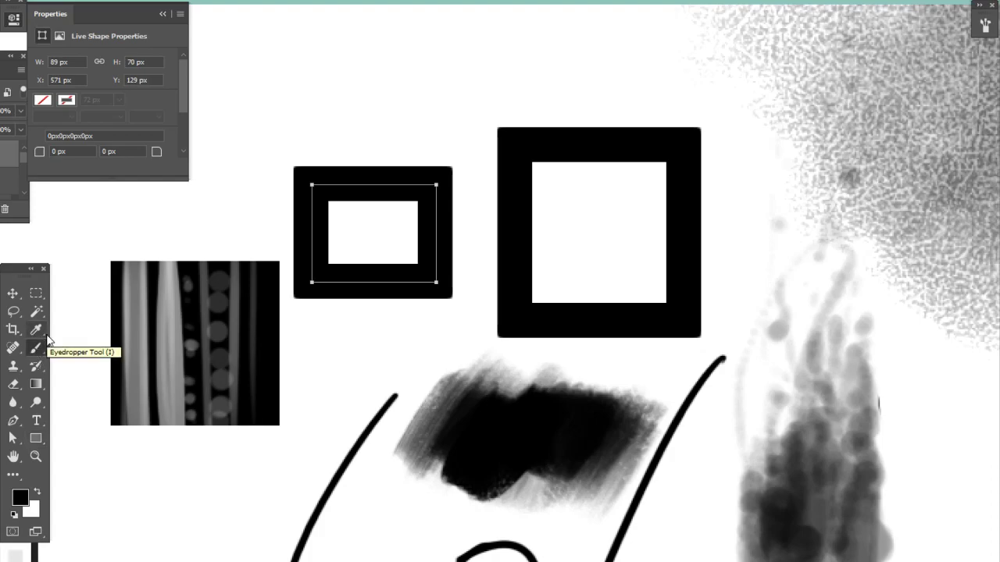
right_click(463, 218)
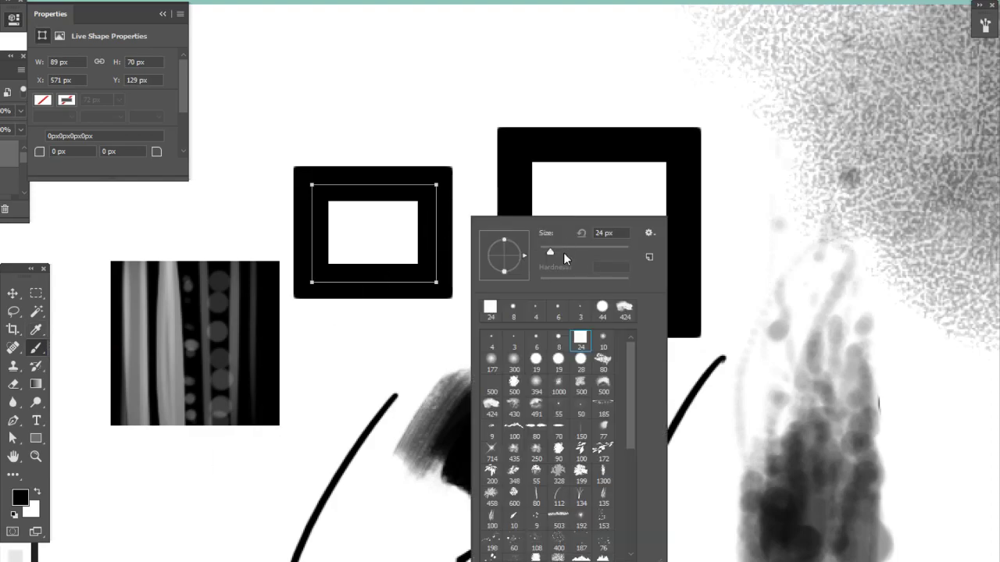
drag(551, 250, 545, 252)
click(18, 315)
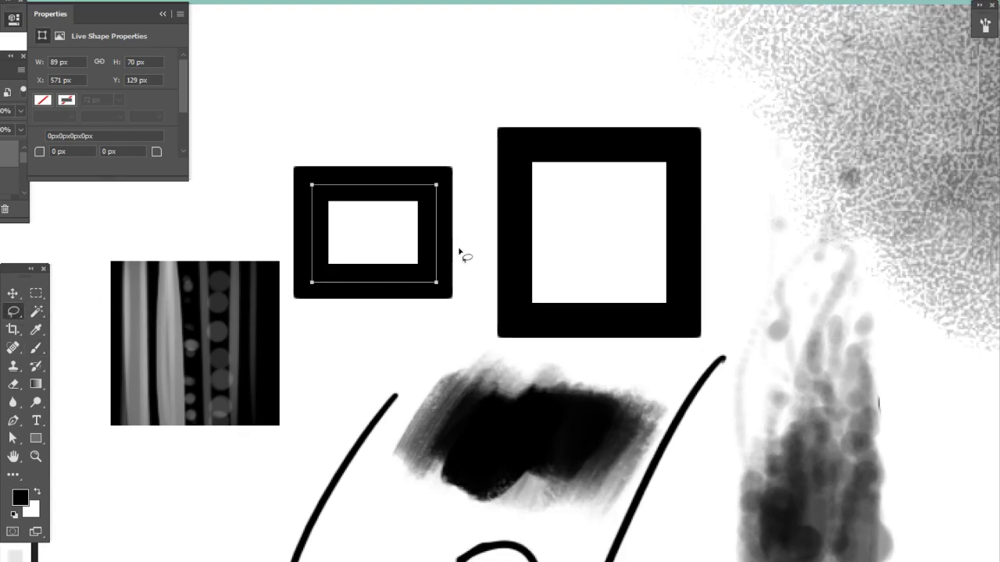
key(Return)
Choose a round brush, enlarge it to 29 px and paint thick black vertical strokes on either side of the grey columned sketch.
mouse_move(631, 434)
mouse_down()
mouse_move(600, 415)
mouse_move(538, 160)
mouse_up()
mouse_move(452, 466)
mouse_down()
mouse_move(630, 325)
mouse_move(765, 167)
mouse_move(755, 144)
mouse_up()
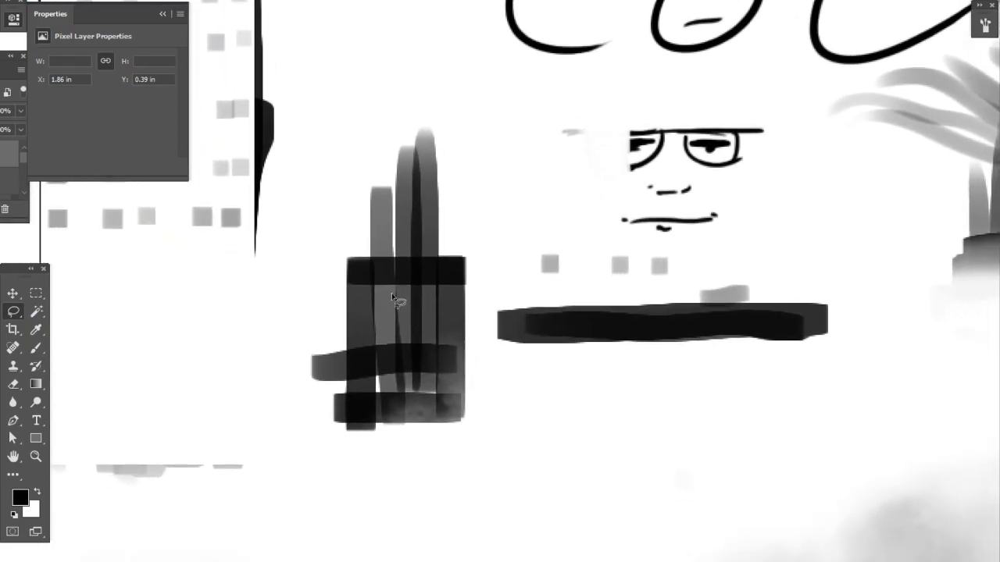
drag(424, 279, 377, 291)
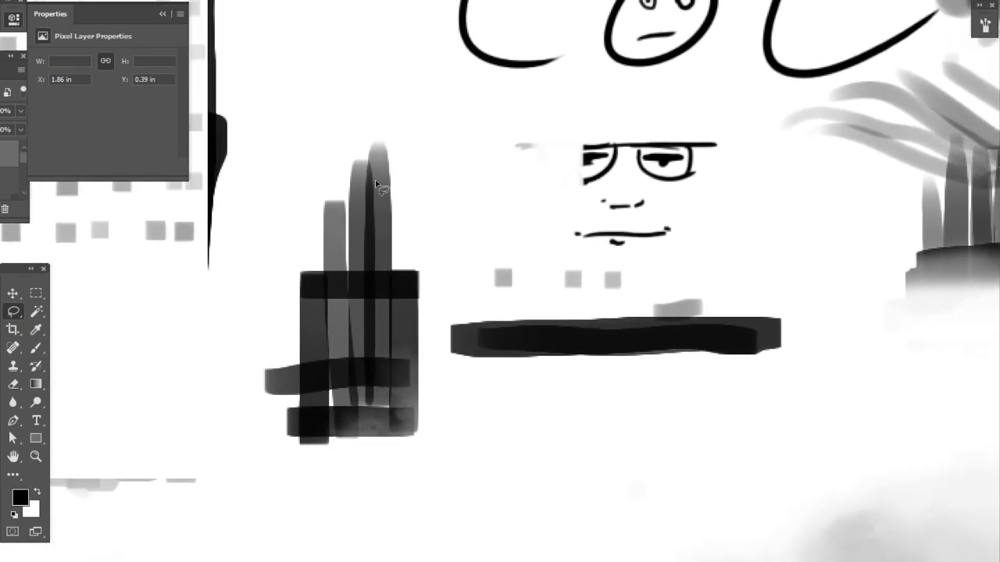
drag(598, 289, 297, 326)
drag(758, 263, 698, 258)
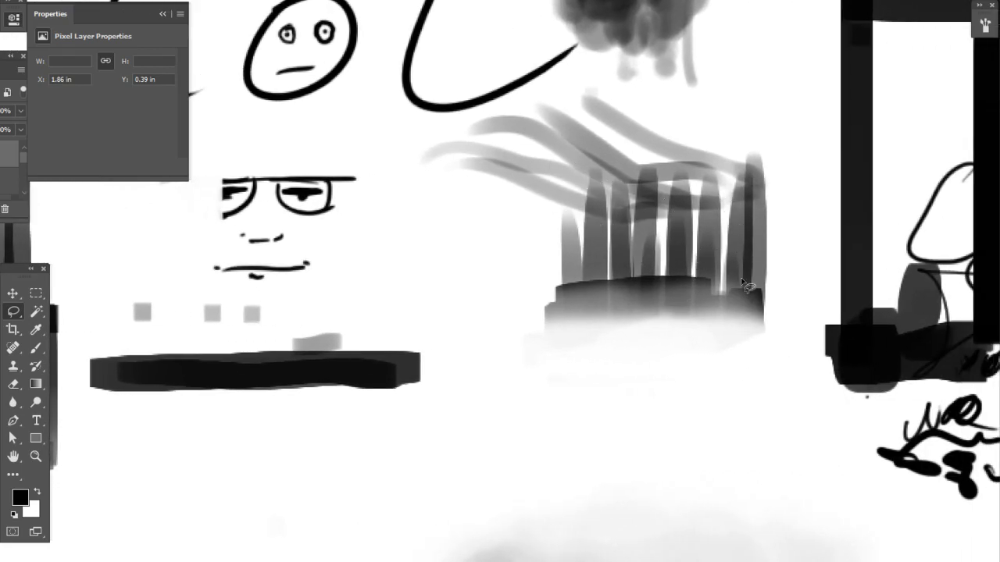
mouse_move(743, 253)
mouse_down()
mouse_move(527, 210)
mouse_move(460, 179)
mouse_up()
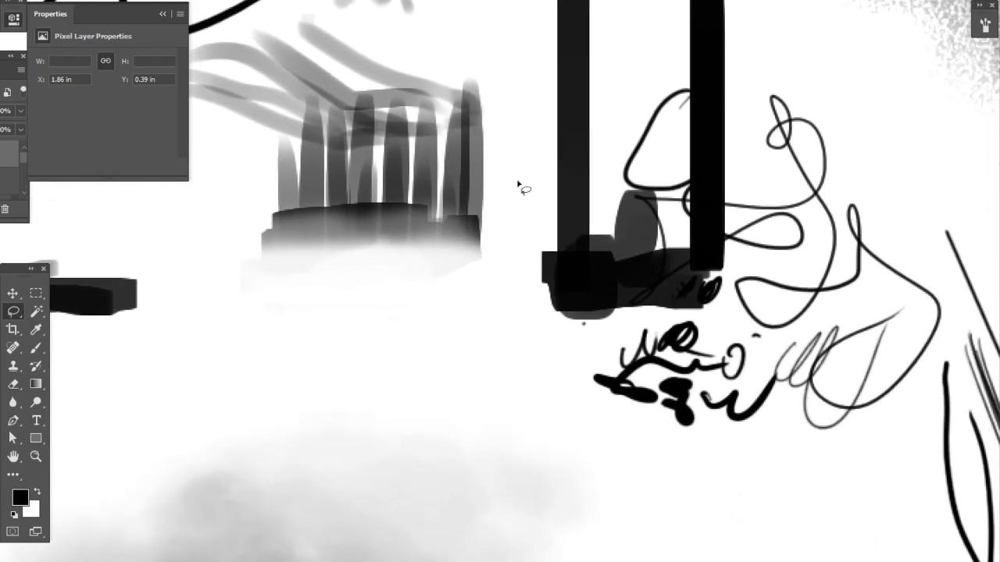
key(b)
right_click(389, 258)
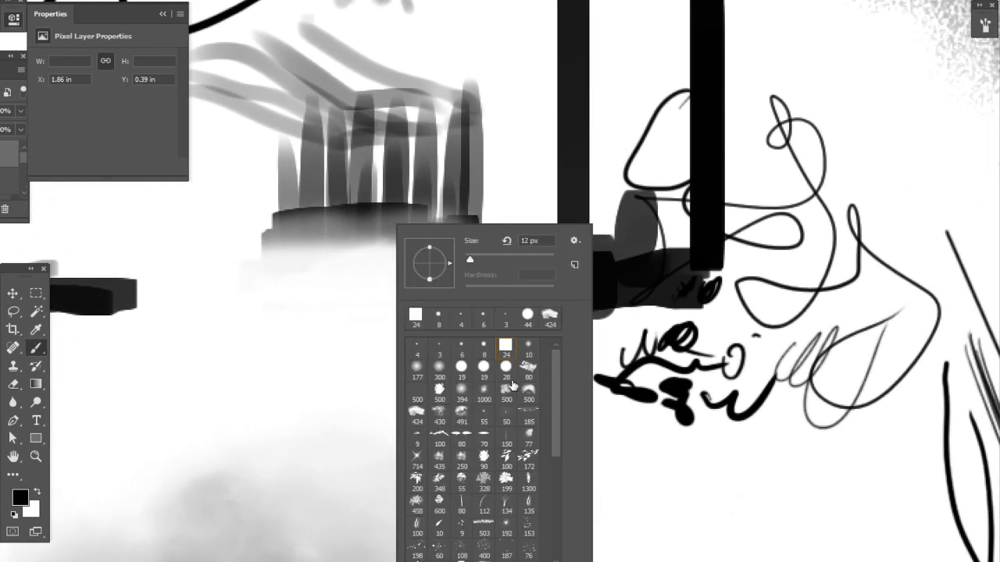
click(483, 354)
drag(471, 260, 483, 261)
click(514, 170)
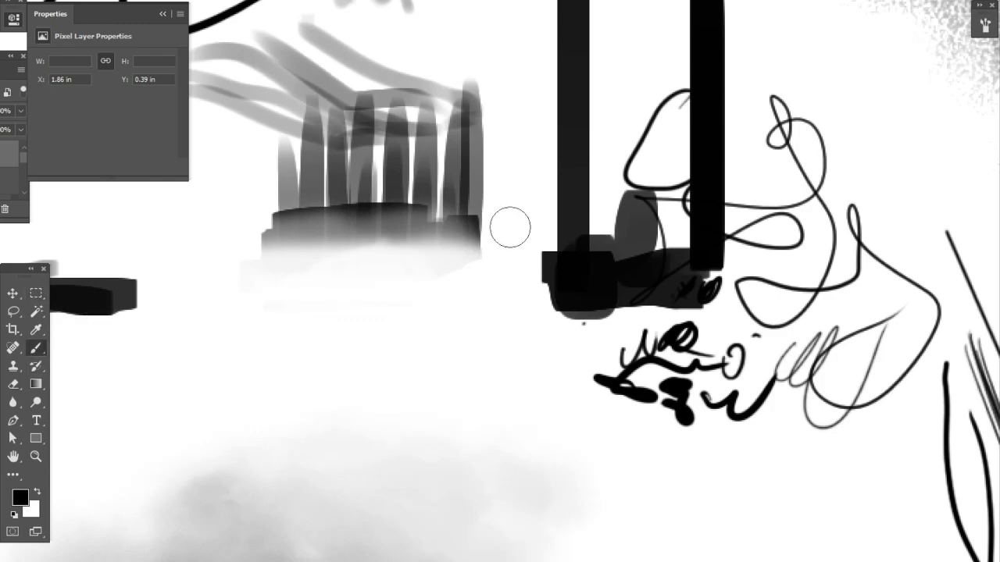
drag(508, 223, 516, 90)
drag(511, 217, 505, 57)
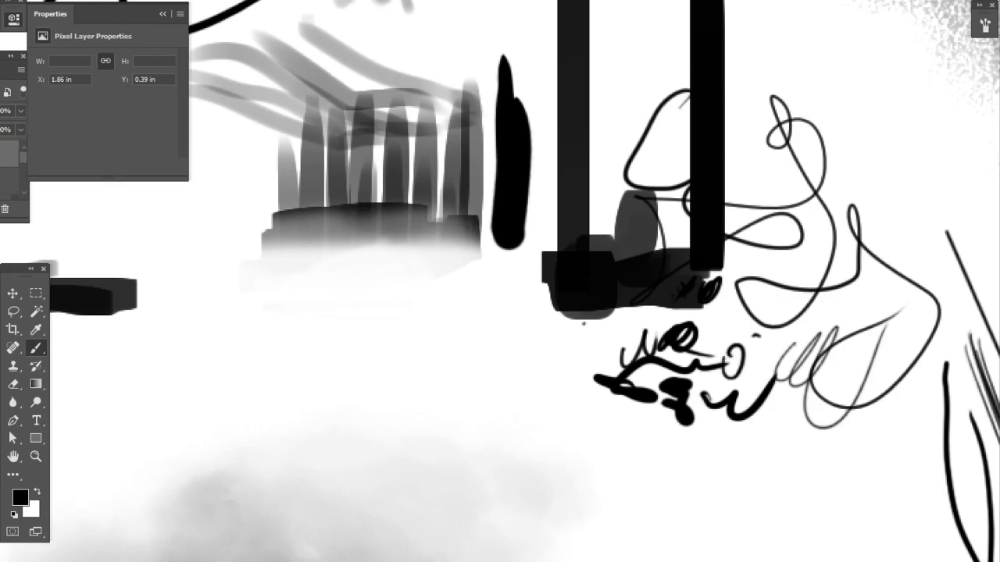
mouse_move(218, 254)
mouse_down()
mouse_move(216, 174)
mouse_move(221, 257)
mouse_move(210, 114)
mouse_move(236, 178)
mouse_move(244, 151)
mouse_move(240, 235)
mouse_move(215, 140)
mouse_move(191, 226)
mouse_move(178, 200)
mouse_move(180, 245)
mouse_move(202, 225)
mouse_up()
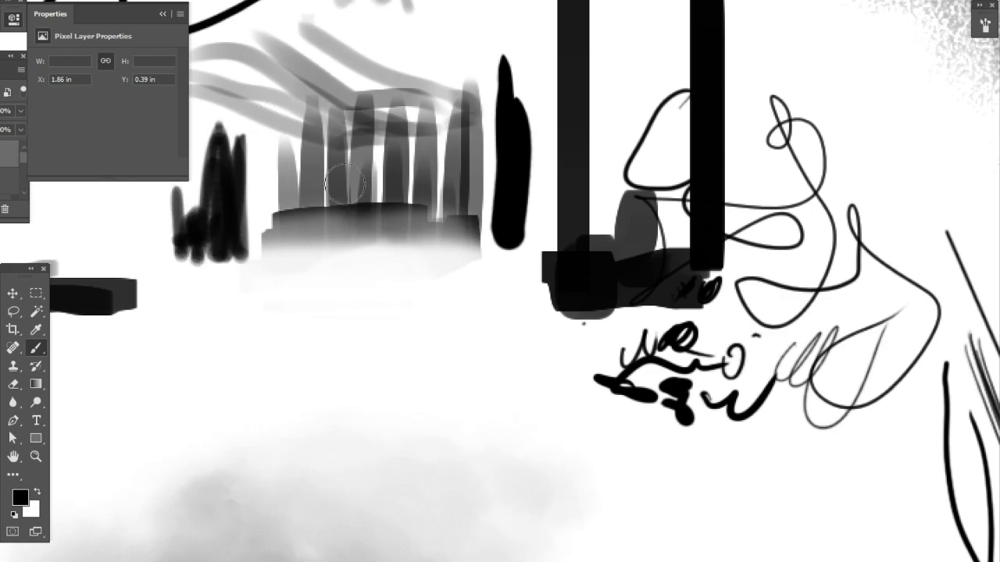
Choose the 24 px square brush and paint a row of translucent columns with a horizontal base bar below the columned sketch.
right_click(393, 223)
click(501, 351)
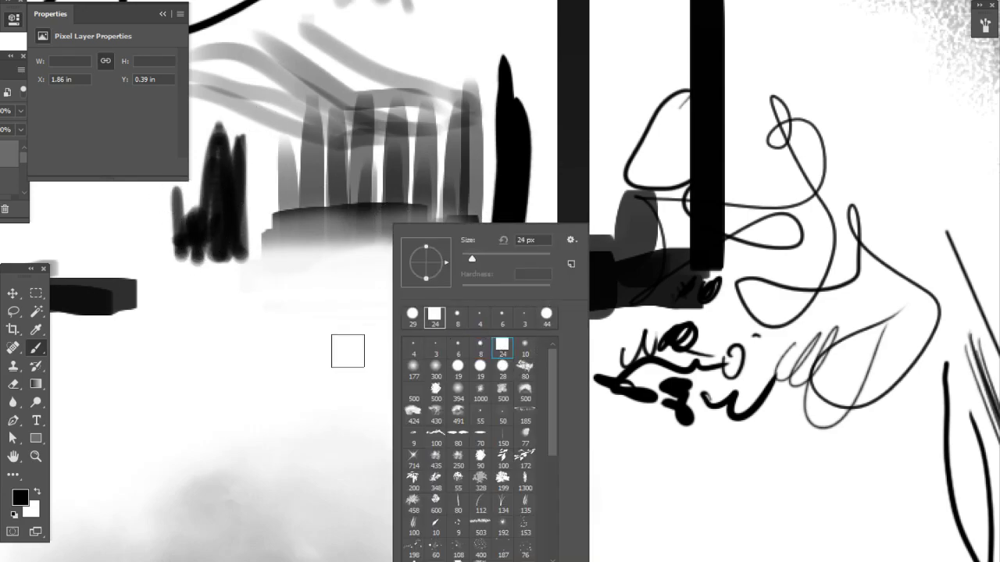
drag(304, 370, 309, 305)
drag(348, 376, 343, 352)
drag(397, 344, 401, 269)
drag(441, 353, 440, 266)
drag(477, 349, 477, 271)
mouse_move(511, 335)
mouse_down()
mouse_move(453, 356)
mouse_move(239, 382)
mouse_up()
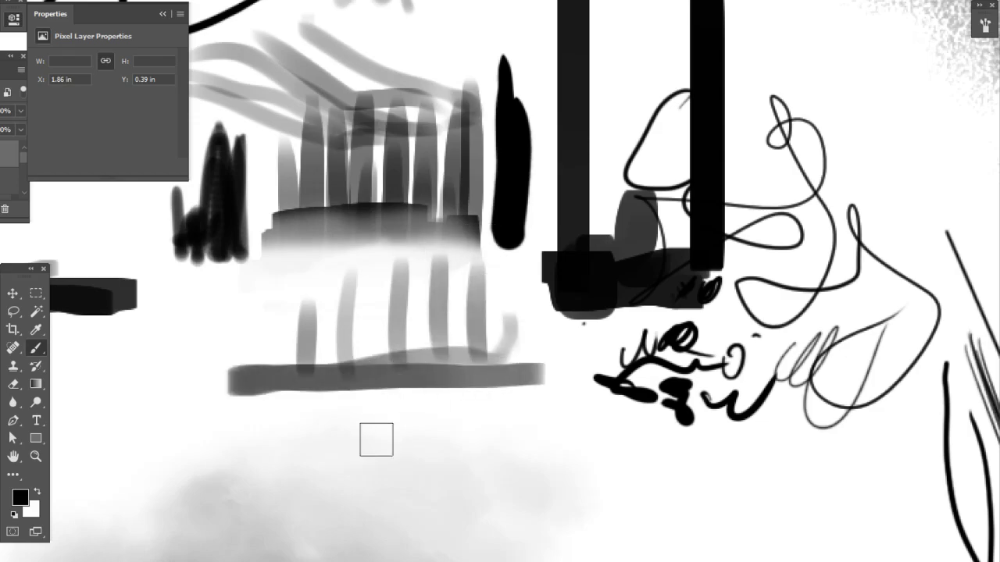
Collapse the Properties panel to uncover the building sketch with square windows.
drag(414, 330, 659, 363)
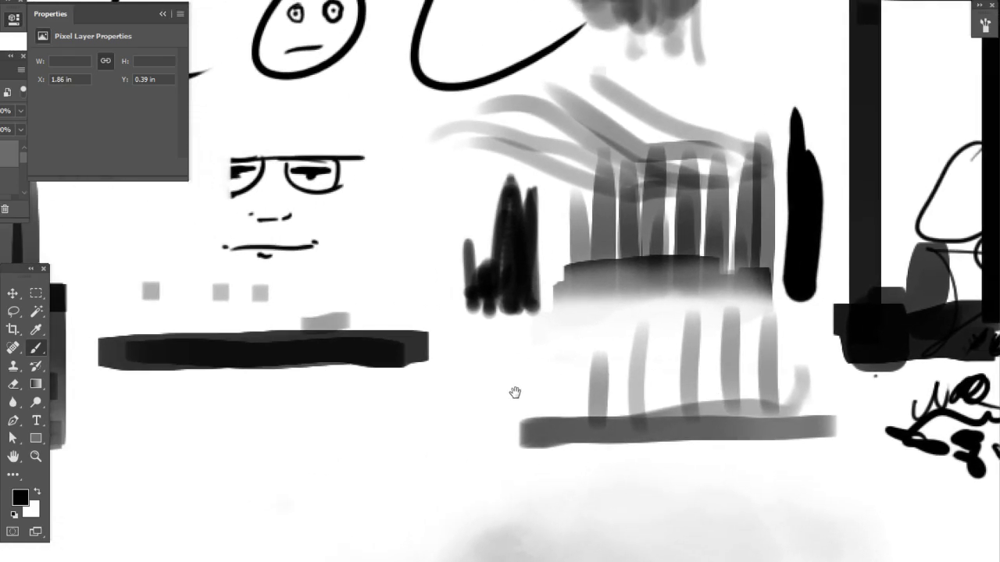
drag(514, 393, 651, 367)
drag(310, 364, 534, 449)
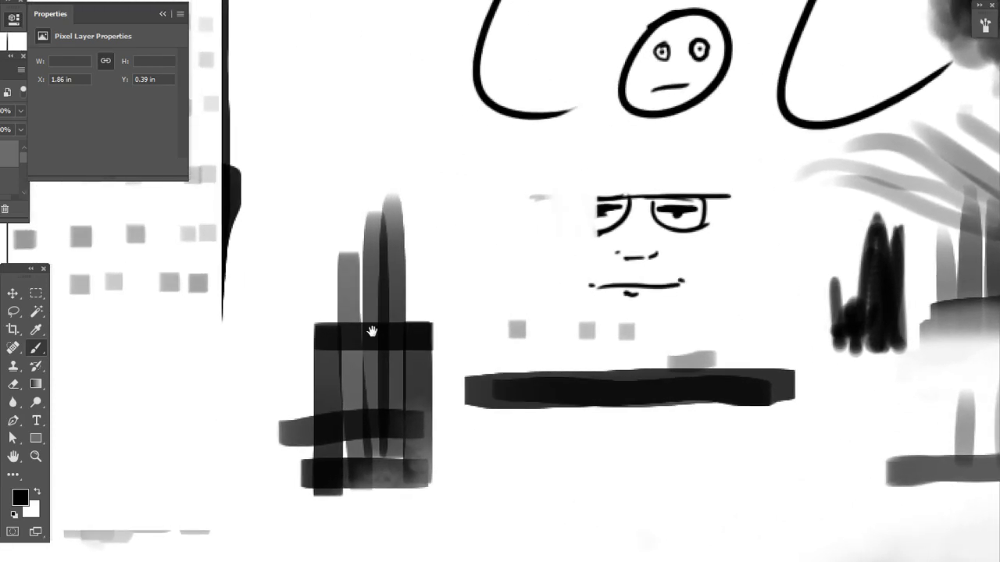
mouse_move(396, 357)
mouse_down()
mouse_move(449, 403)
mouse_move(446, 385)
mouse_up()
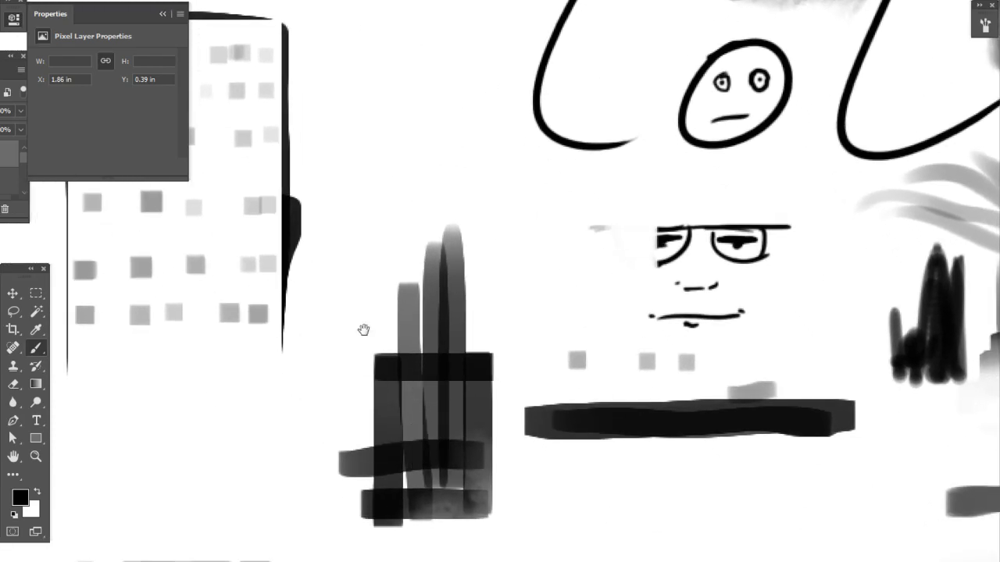
key(ctrl+minus)
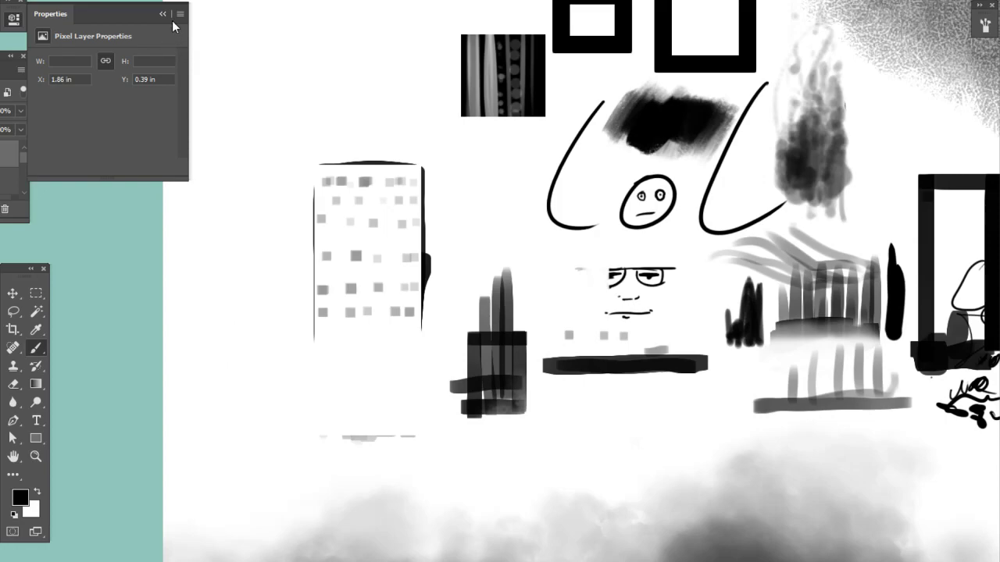
click(163, 13)
Stamp a row of faint grey squares above the roof of the windowed building with the square brush.
drag(473, 217, 417, 317)
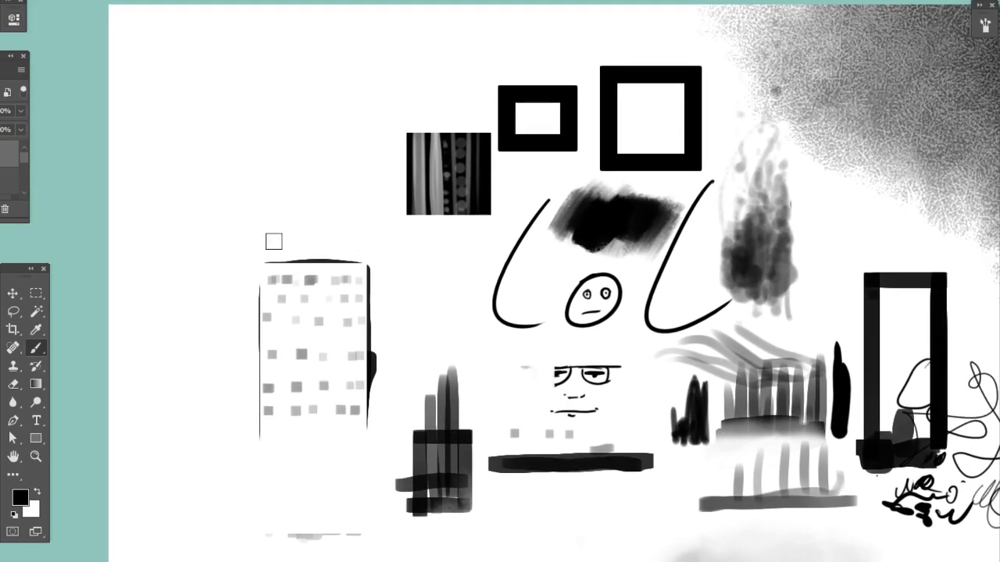
click(342, 240)
click(370, 239)
click(323, 239)
click(313, 238)
click(282, 241)
Stamp a loose cluster of faint grey squares in the blank area between the windowed building and the LOL lettering.
click(407, 314)
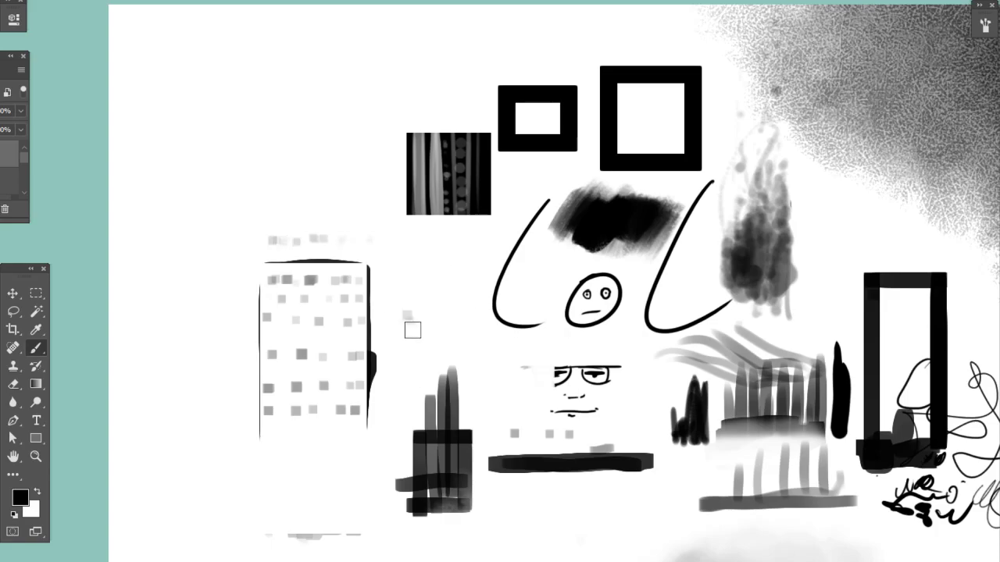
click(406, 347)
click(384, 315)
click(396, 299)
click(427, 297)
click(435, 307)
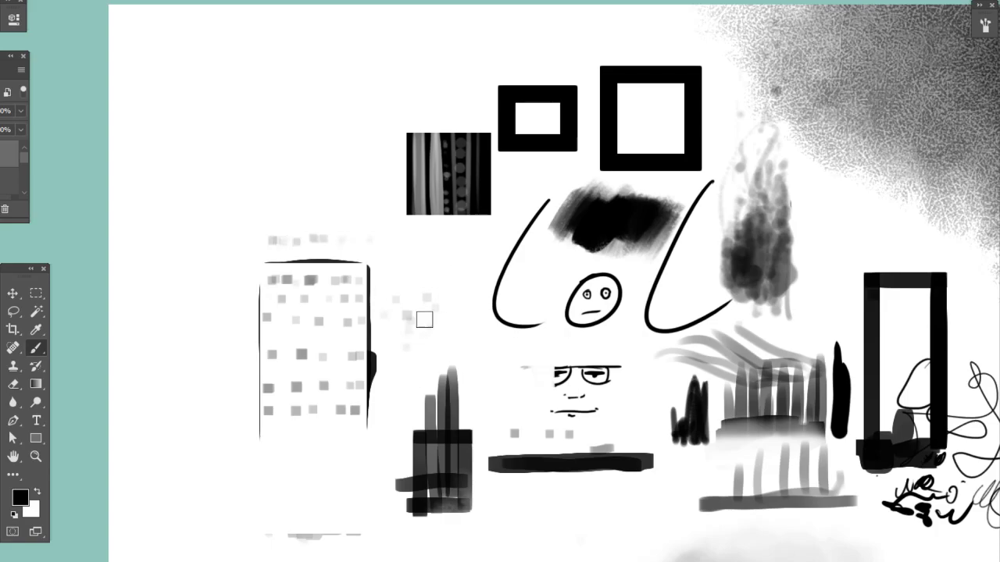
drag(475, 354, 454, 341)
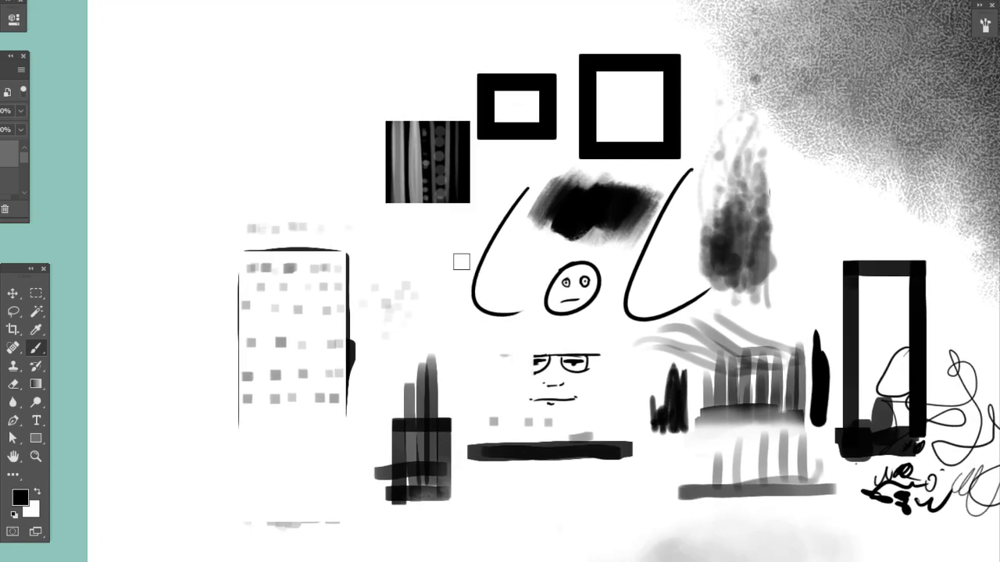
Stamp more faint grey squares between the windowed building and the LOL lettering to make the cluster denser.
click(432, 279)
click(440, 262)
click(430, 245)
click(402, 242)
click(383, 268)
click(397, 279)
click(406, 290)
click(423, 256)
mouse_move(418, 255)
mouse_down()
mouse_move(373, 262)
mouse_move(414, 299)
mouse_up()
mouse_move(399, 263)
mouse_down()
mouse_move(439, 230)
mouse_move(414, 268)
mouse_move(445, 228)
mouse_up()
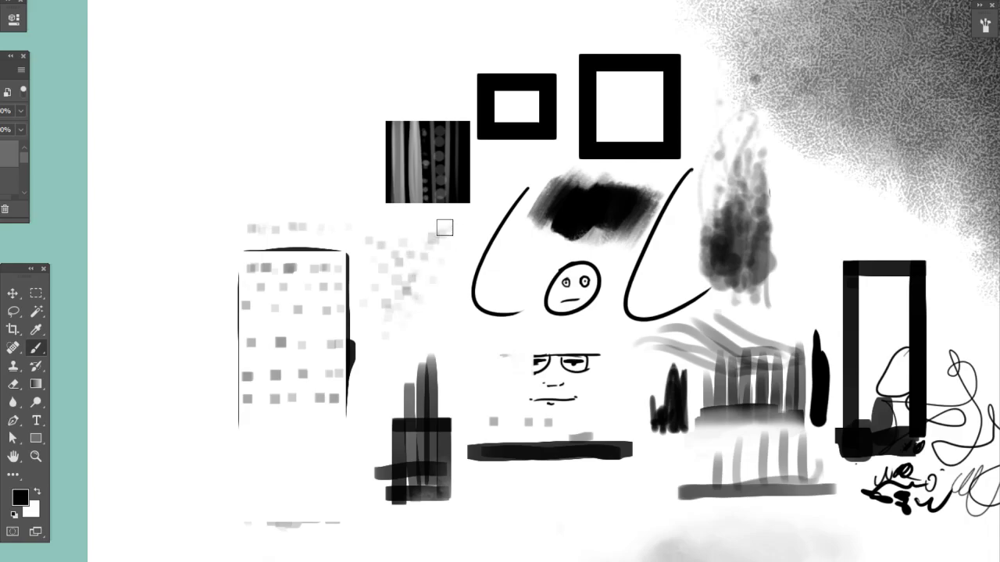
Extend the cluster of grey squares upward and toward the windowed building with more scattered stamps.
click(379, 229)
click(358, 240)
click(368, 277)
click(361, 255)
click(406, 224)
click(421, 219)
click(386, 216)
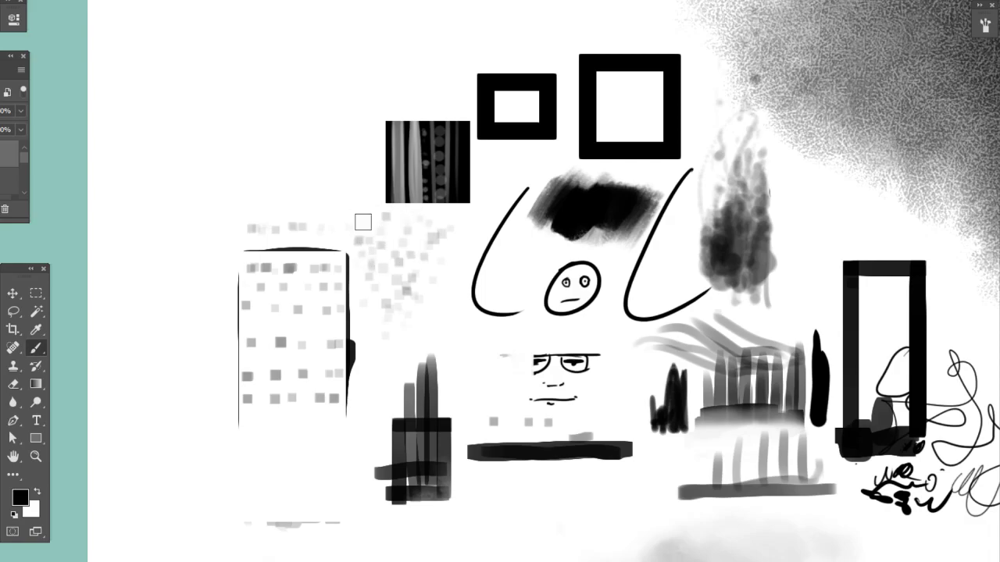
Switch to a soft round brush and paint a small smoky ring beside the face with glasses.
drag(555, 367, 510, 340)
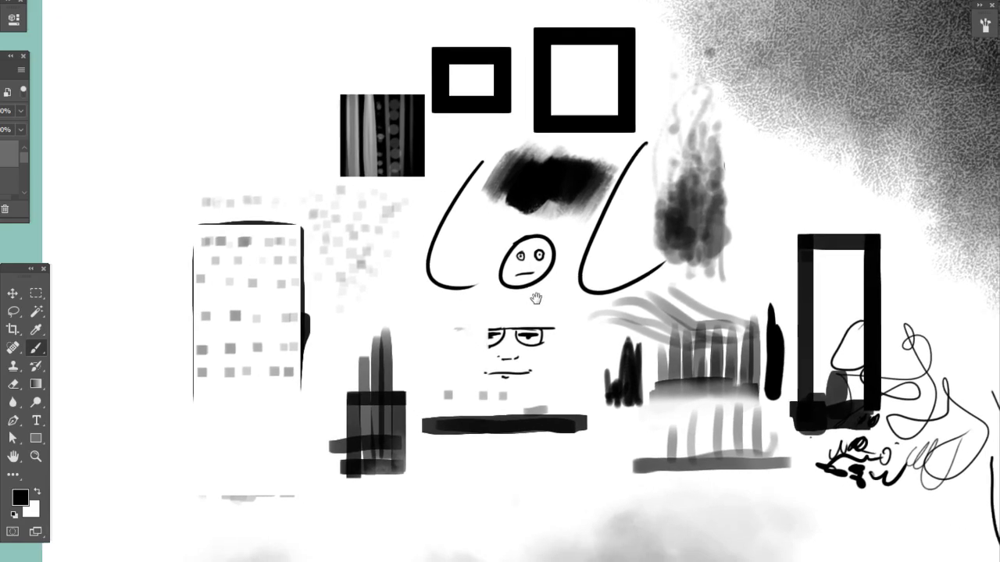
right_click(349, 281)
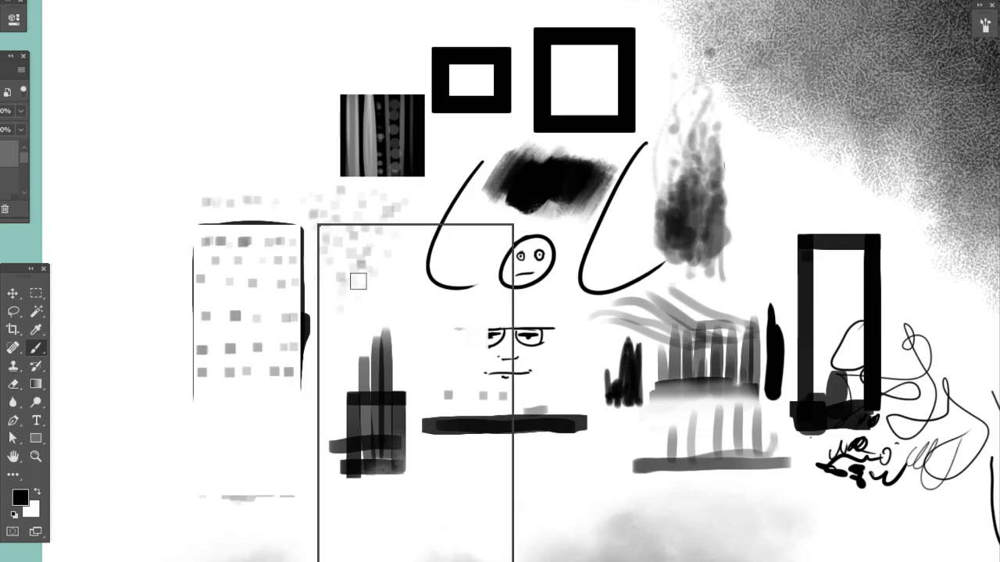
click(257, 314)
right_click(433, 318)
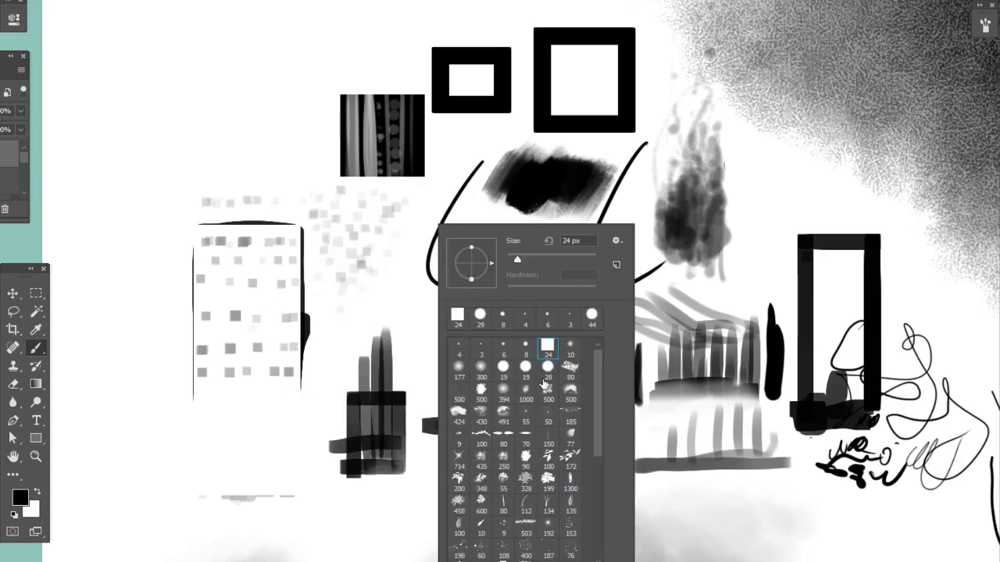
click(396, 297)
mouse_move(423, 309)
mouse_down()
mouse_move(423, 345)
mouse_move(417, 317)
mouse_move(425, 314)
mouse_move(431, 341)
mouse_up()
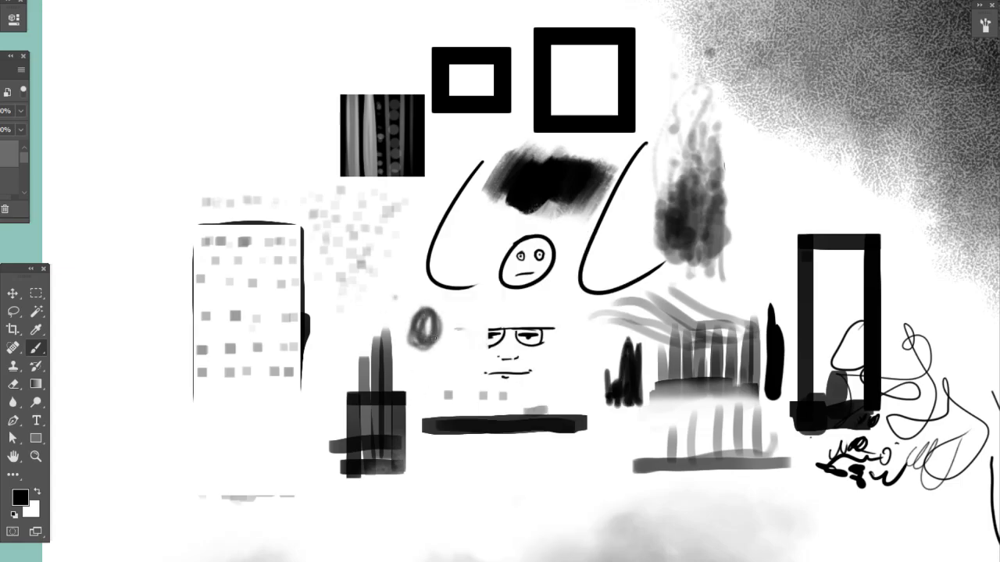
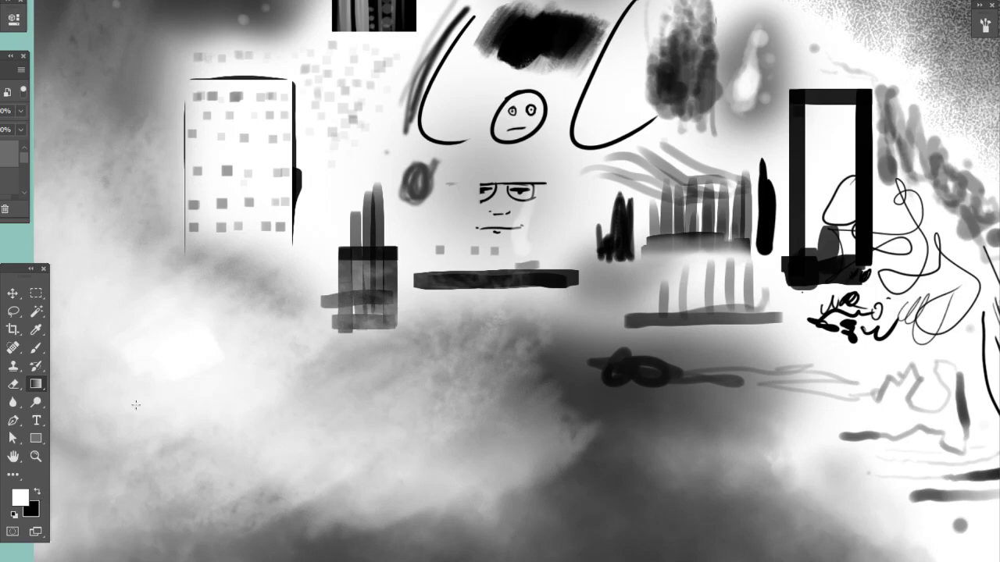
Try a black gradient across the bright cloudy area below the windowed building with the Gradient Tool, then undo it.
drag(464, 353, 428, 381)
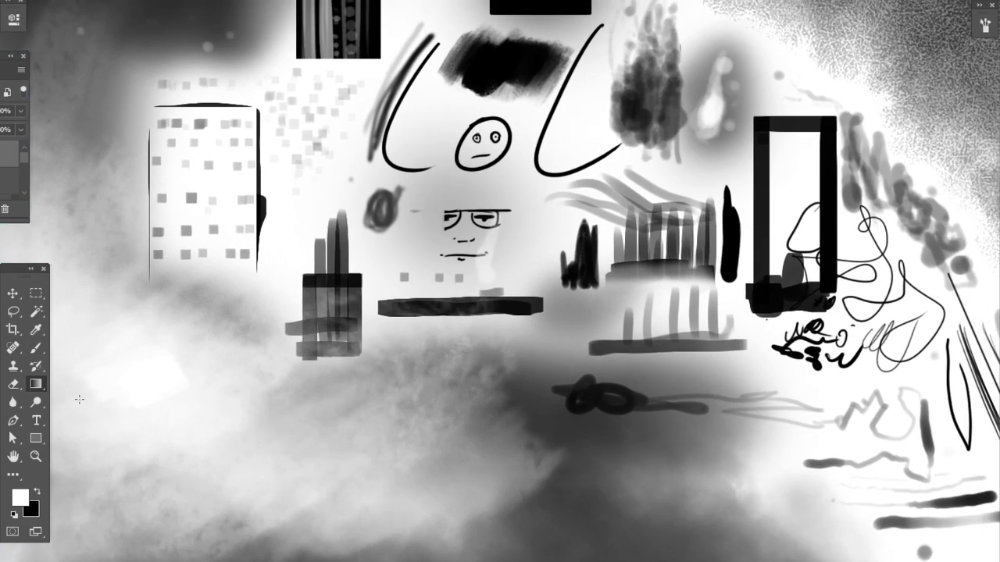
right_click(48, 387)
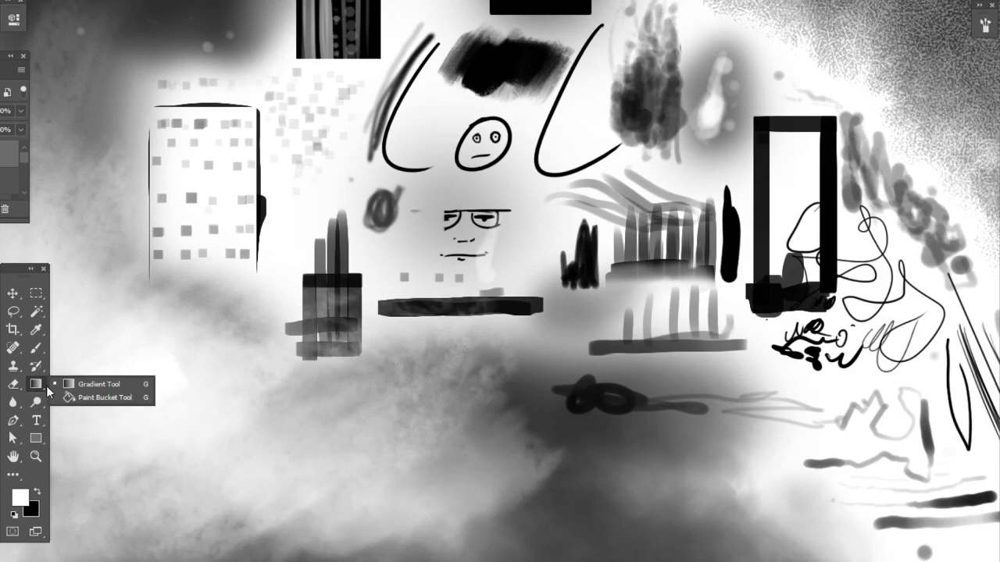
click(150, 389)
drag(172, 372, 373, 319)
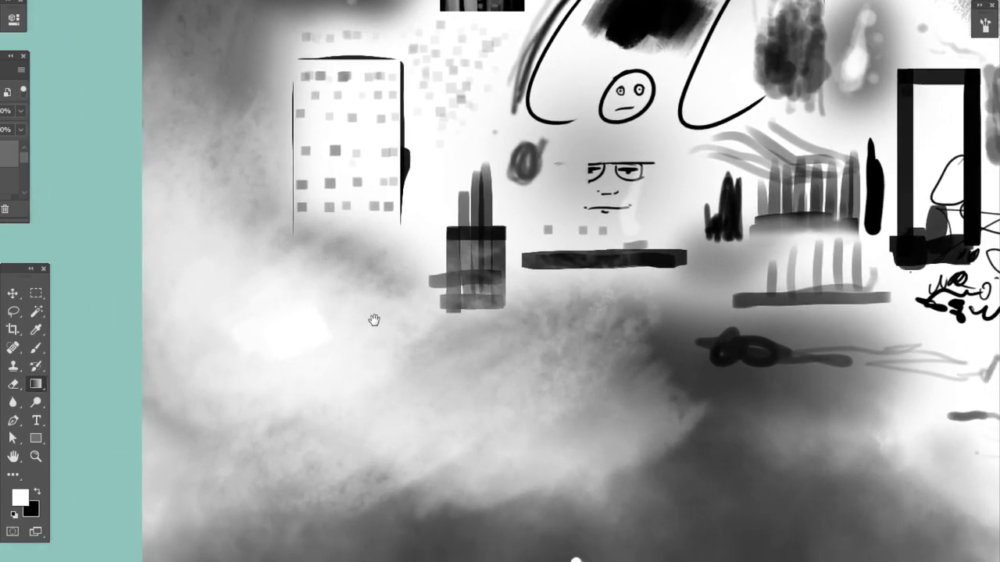
click(37, 494)
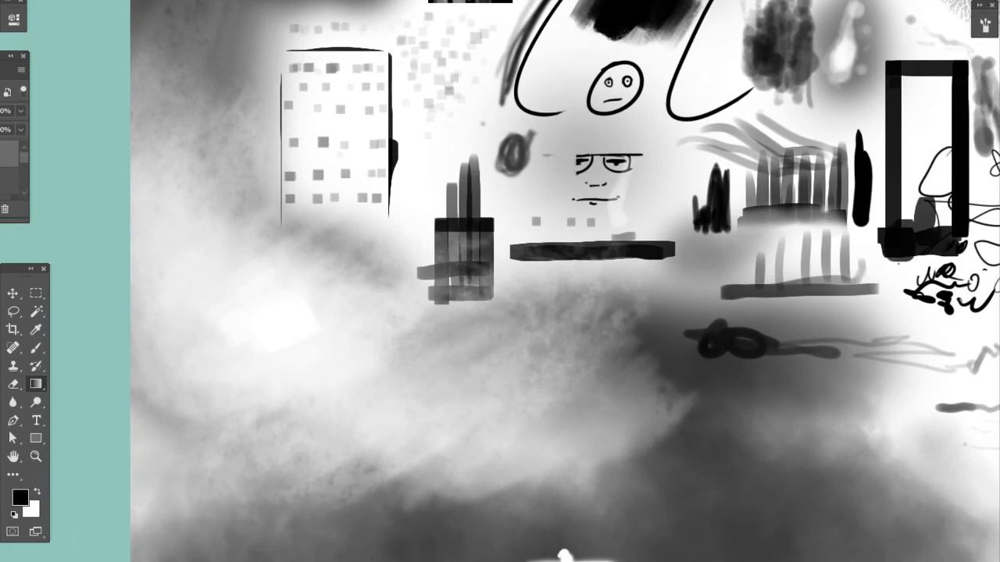
drag(176, 364, 393, 290)
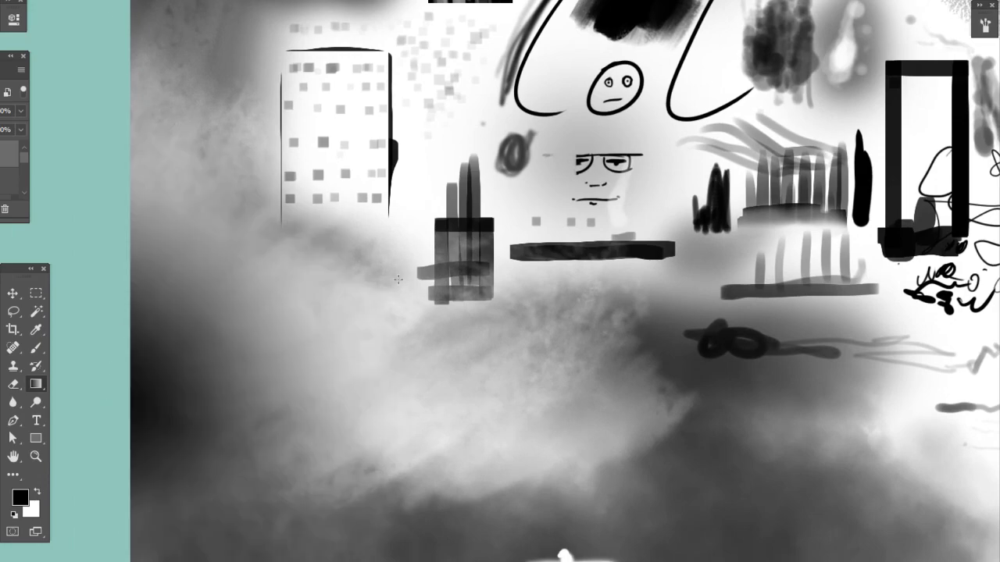
key(ctrl+z)
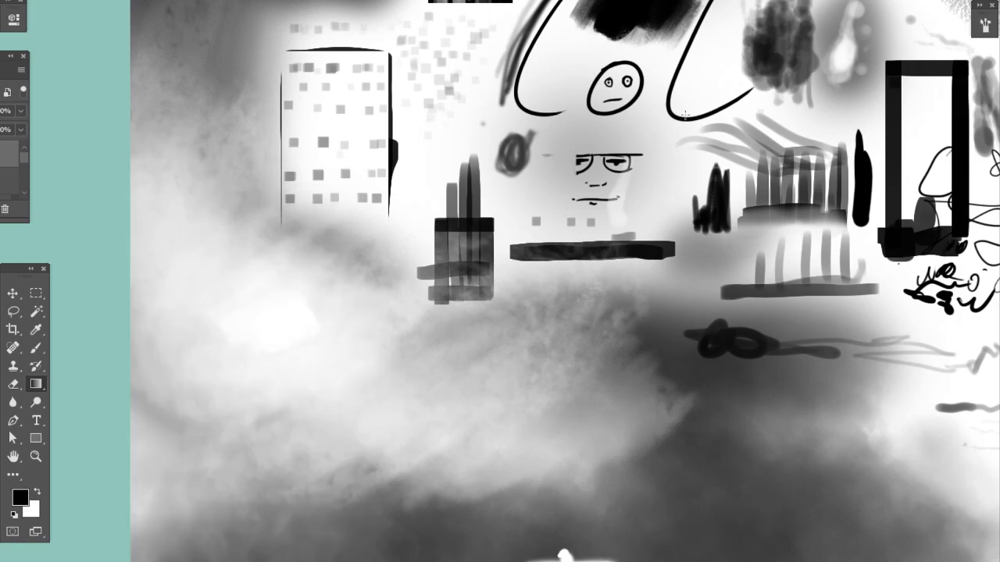
Choose the 500 px hatching brush and paint fine diagonal strokes over the bright cloudy area below the windowed building.
click(37, 350)
drag(570, 379, 496, 355)
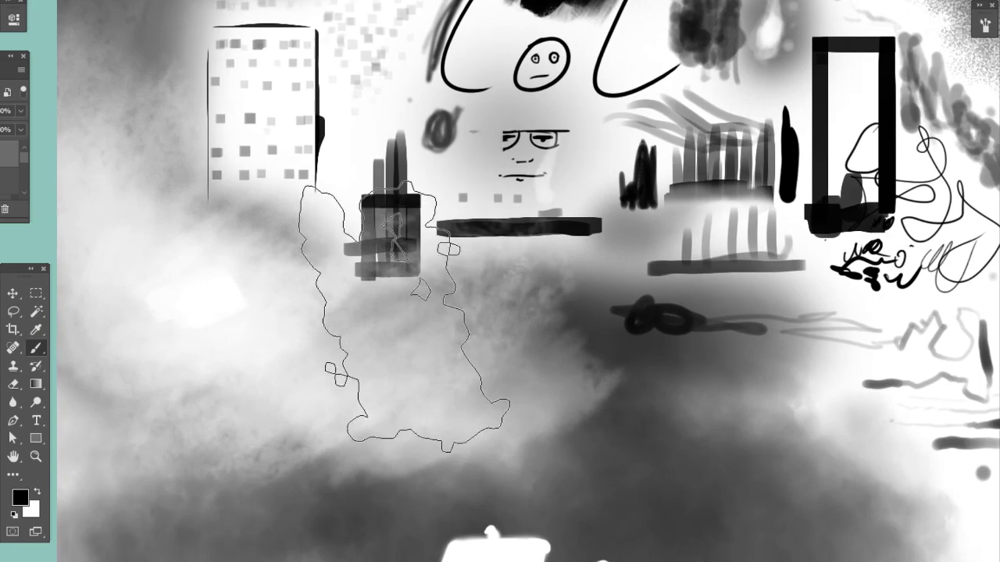
right_click(392, 300)
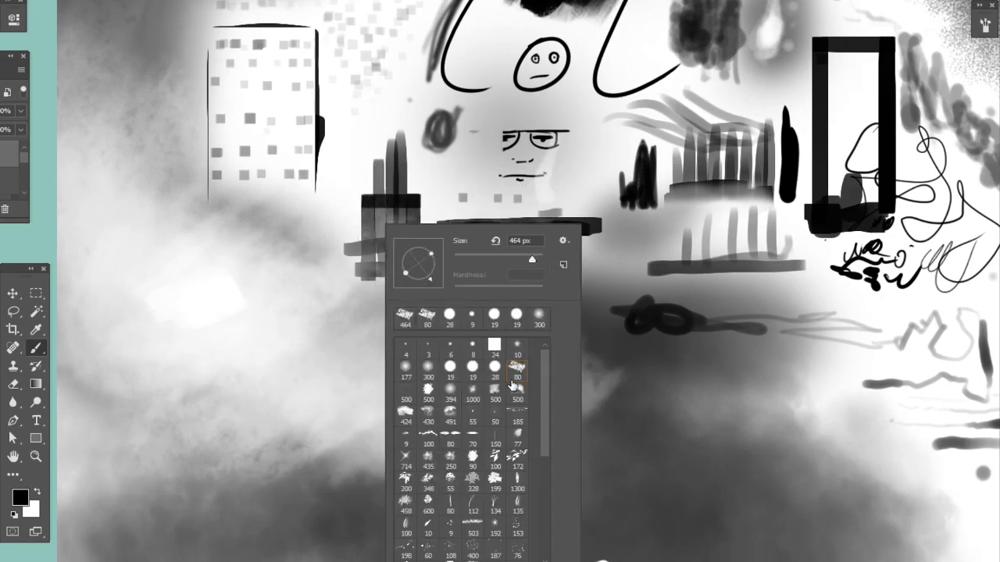
click(405, 392)
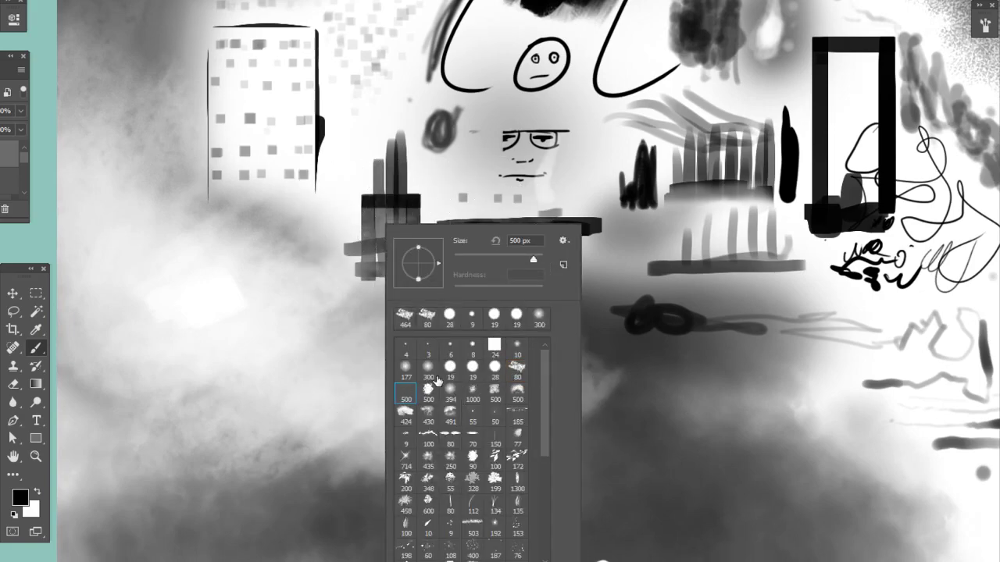
click(145, 338)
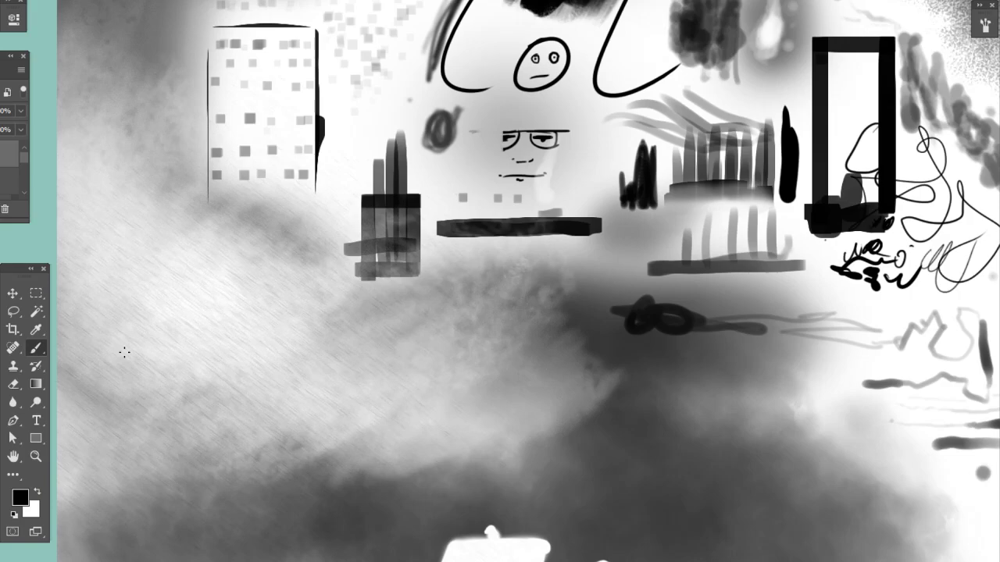
Look over the textures and brush samples painted across the whole canvas.
right_click(409, 225)
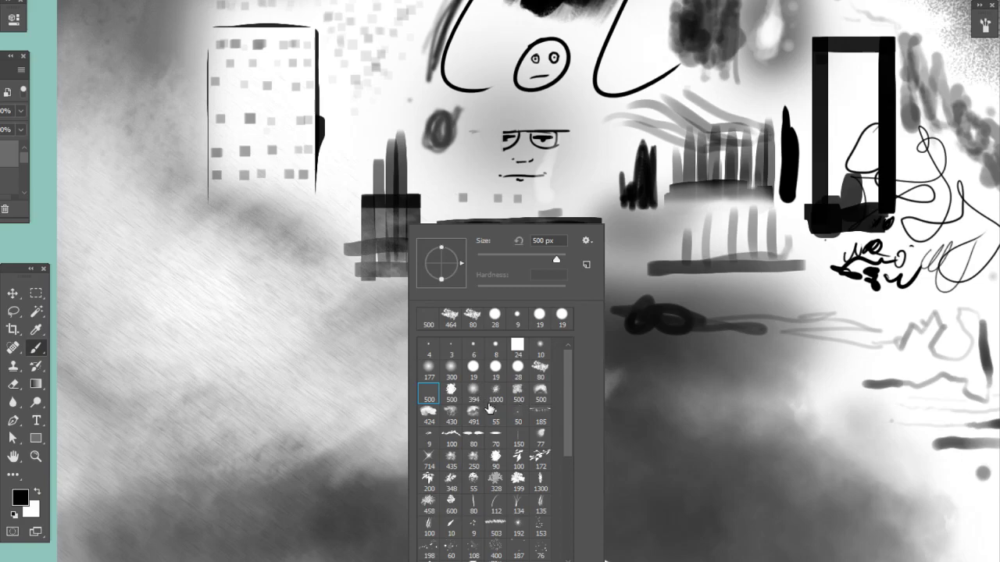
click(210, 393)
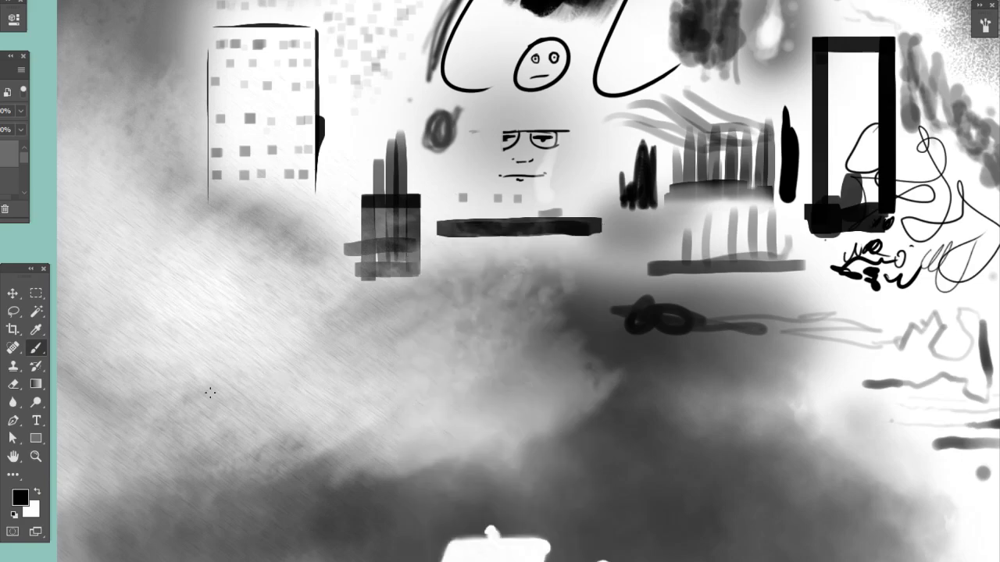
key(ctrl+minus)
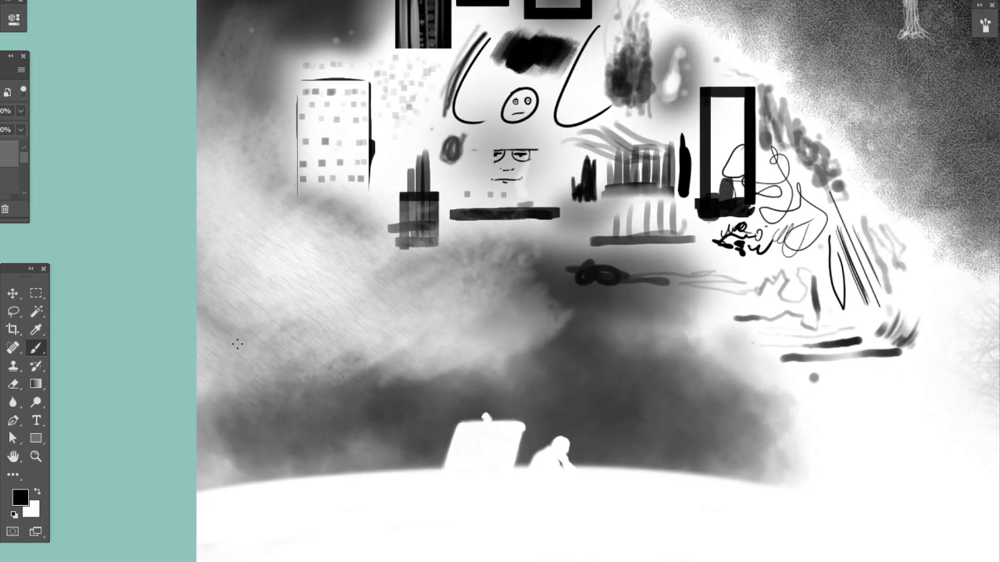
drag(575, 344, 450, 138)
drag(688, 196, 299, 402)
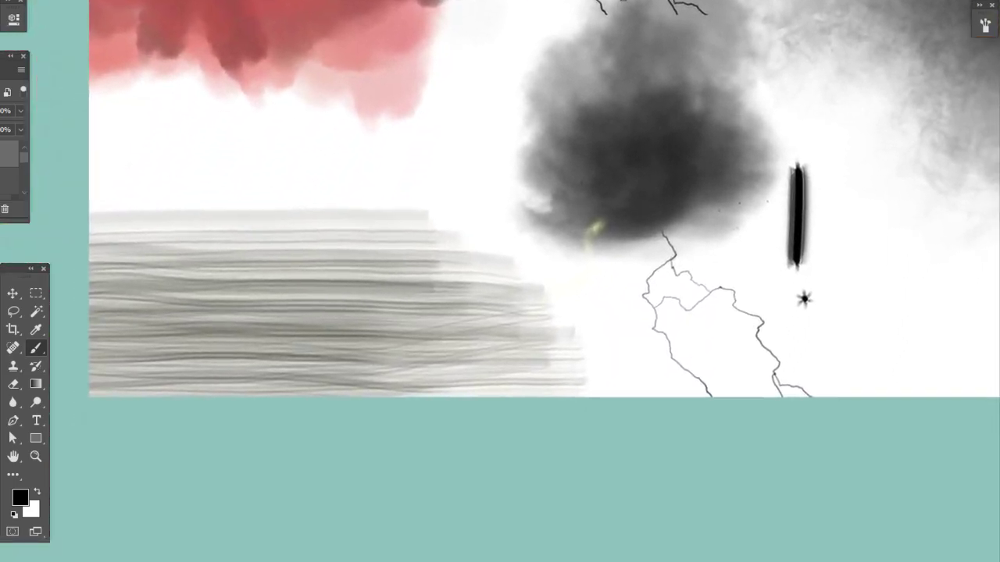
mouse_move(685, 88)
mouse_down()
mouse_move(714, 54)
mouse_move(596, 310)
mouse_move(397, 520)
mouse_up()
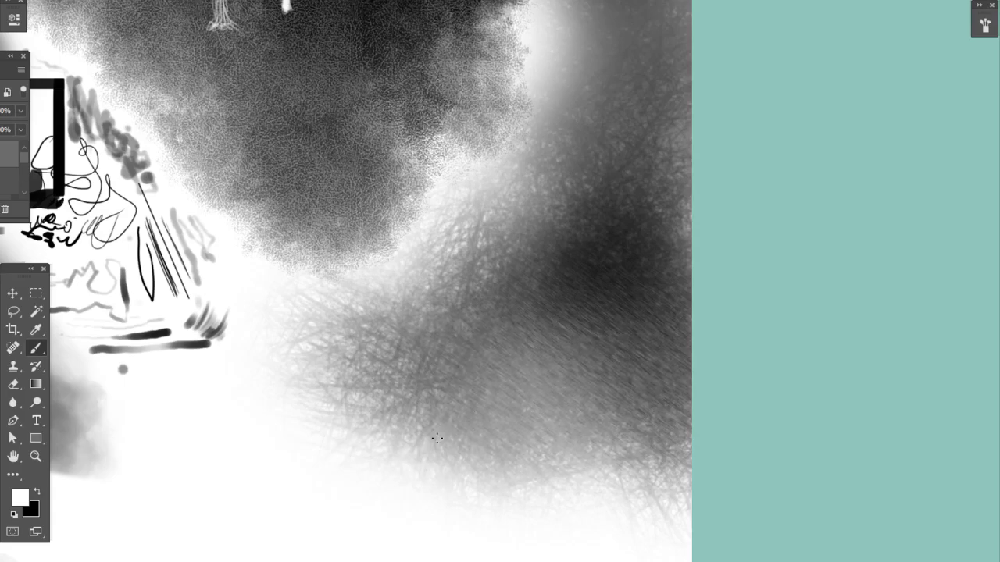
drag(534, 410, 758, 359)
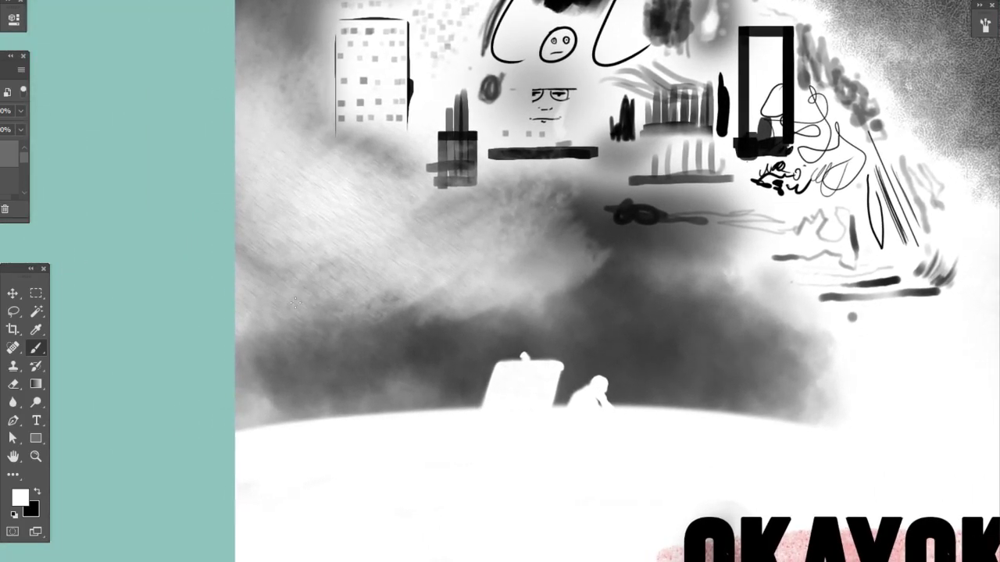
drag(593, 362, 424, 381)
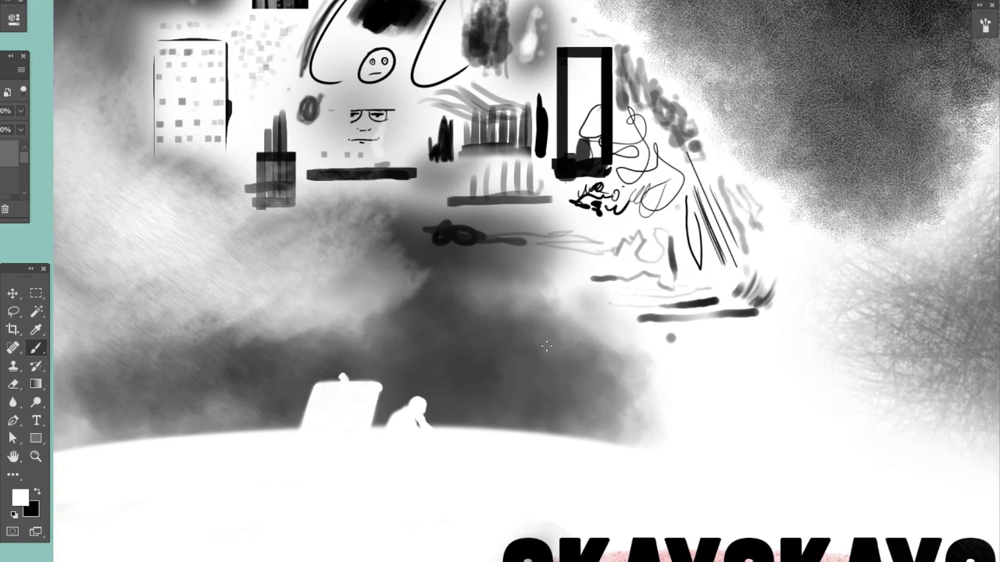
Paint white leathery texture over the dark hatched area along the canvas's right edge with the 500 px rough-edged brush.
right_click(308, 311)
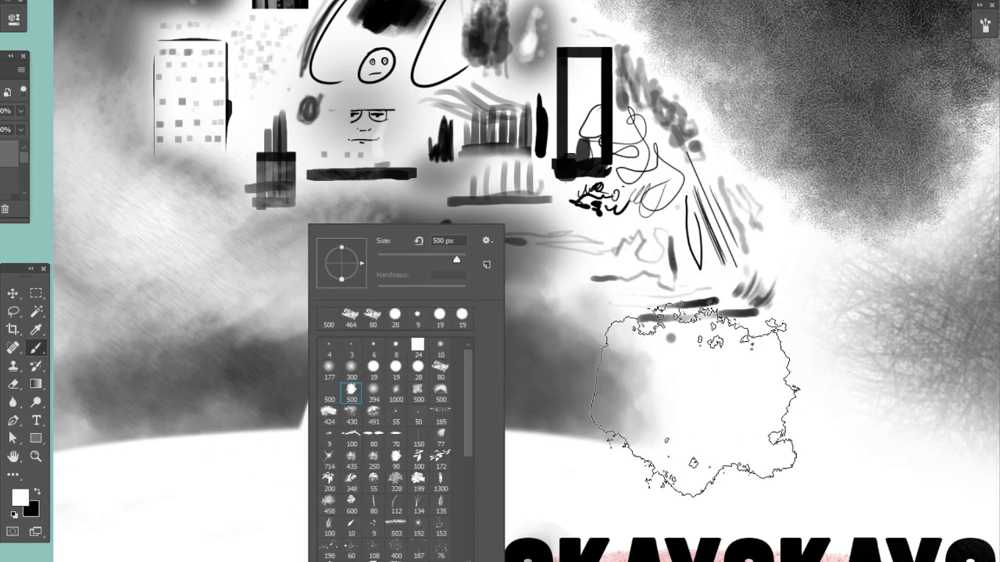
click(702, 397)
drag(814, 341, 459, 343)
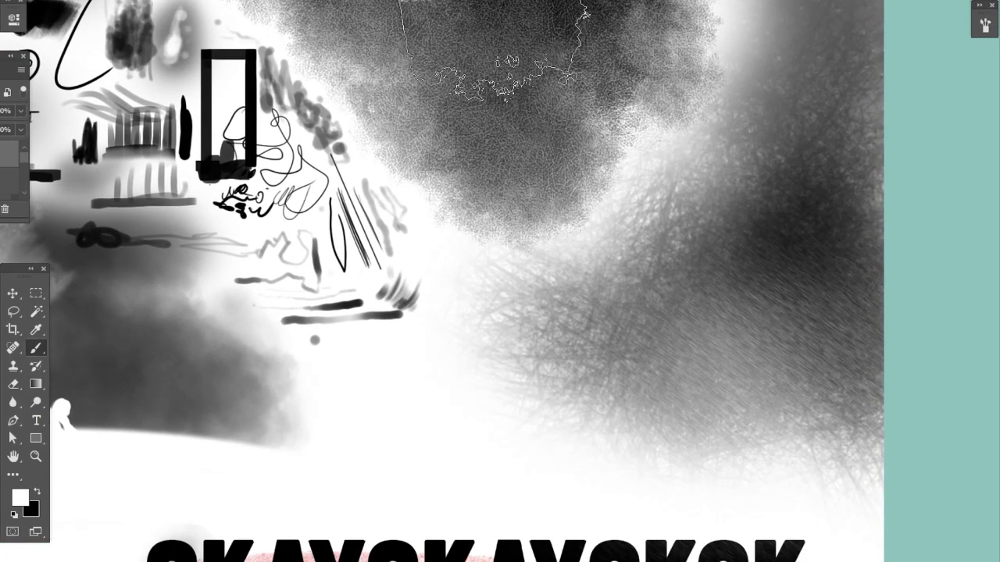
drag(607, 205, 523, 333)
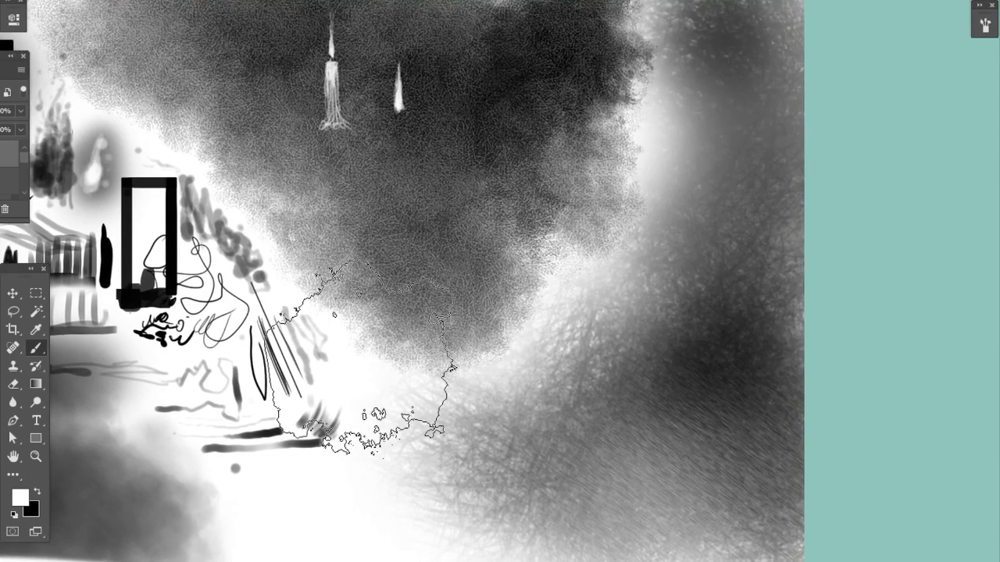
drag(505, 308, 487, 250)
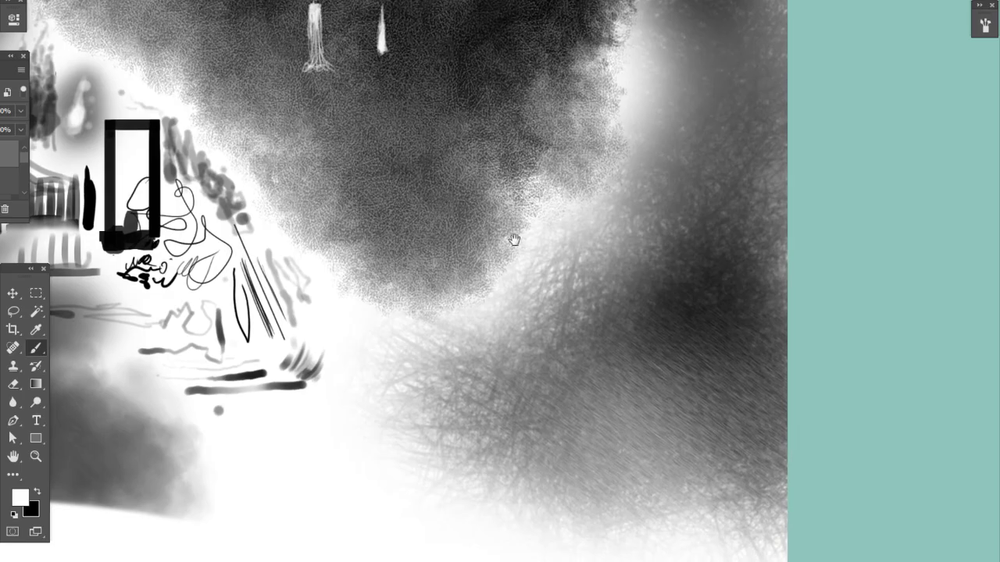
mouse_move(575, 324)
mouse_down()
mouse_move(533, 260)
mouse_move(638, 292)
mouse_move(574, 324)
mouse_up()
mouse_move(660, 238)
mouse_down()
mouse_move(662, 152)
mouse_move(650, 281)
mouse_move(673, 277)
mouse_move(715, 110)
mouse_move(699, 8)
mouse_move(725, 293)
mouse_move(609, 369)
mouse_move(480, 369)
mouse_move(487, 355)
mouse_move(656, 349)
mouse_move(749, 245)
mouse_move(722, 0)
mouse_up()
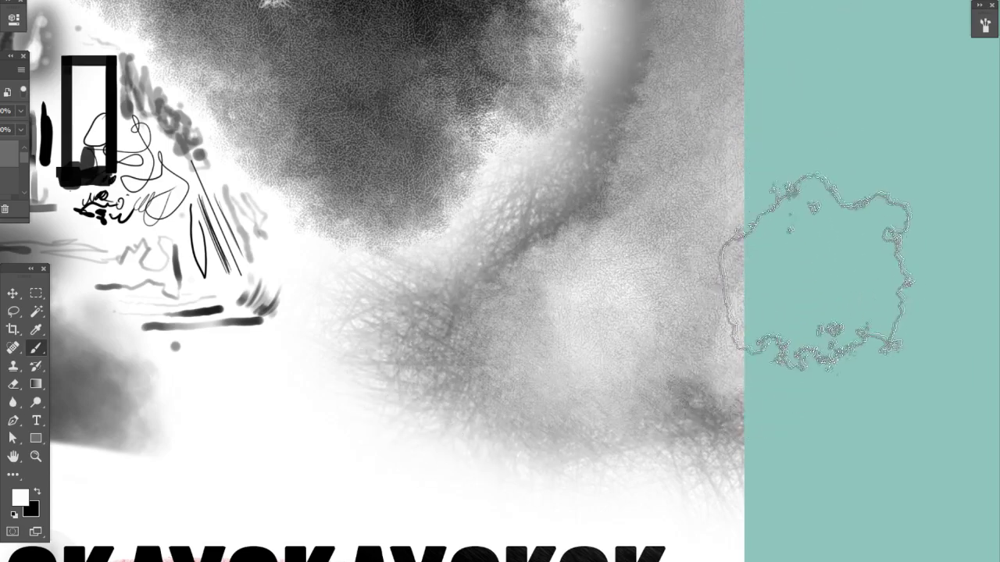
mouse_move(695, 332)
mouse_down()
mouse_move(868, 397)
mouse_move(710, 341)
mouse_up()
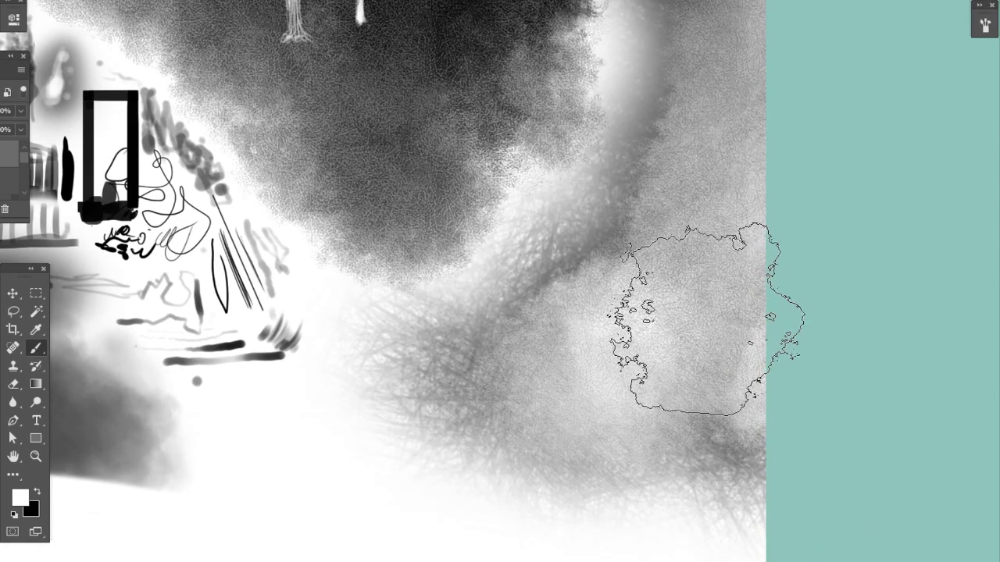
Paint a solid black disc below the scribbles with the 6 px hard round preset enlarged to 88 px.
click(37, 491)
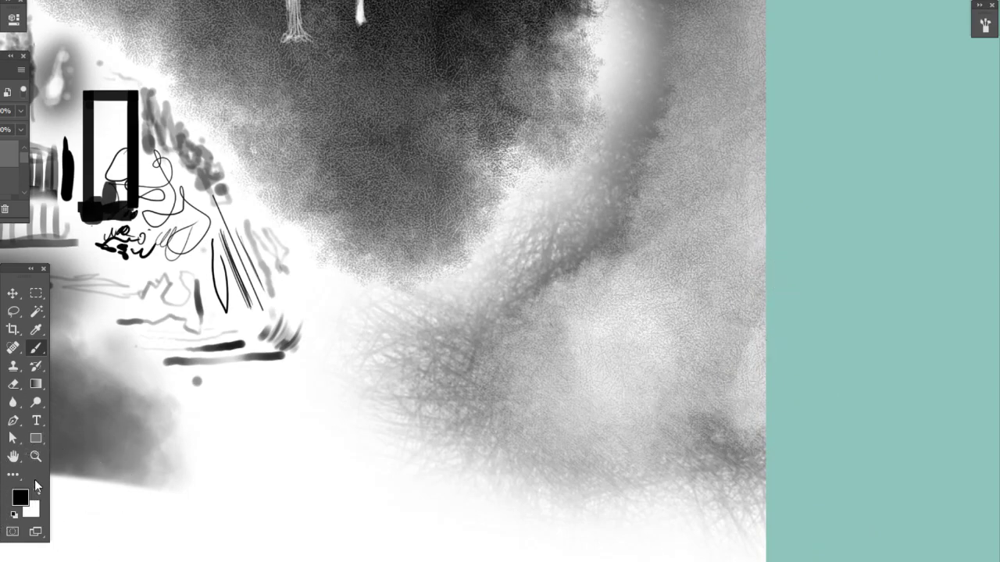
right_click(537, 213)
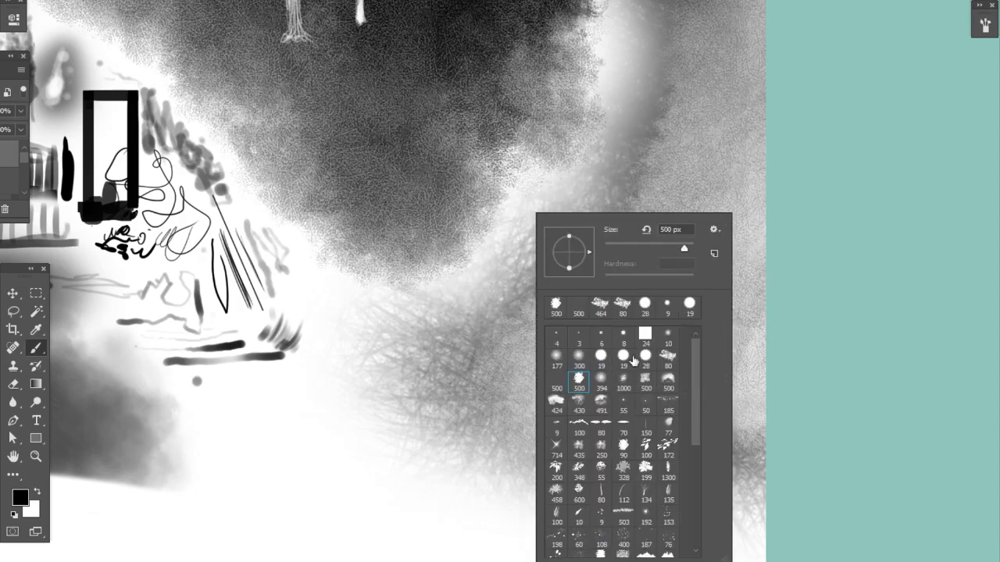
click(601, 342)
click(640, 247)
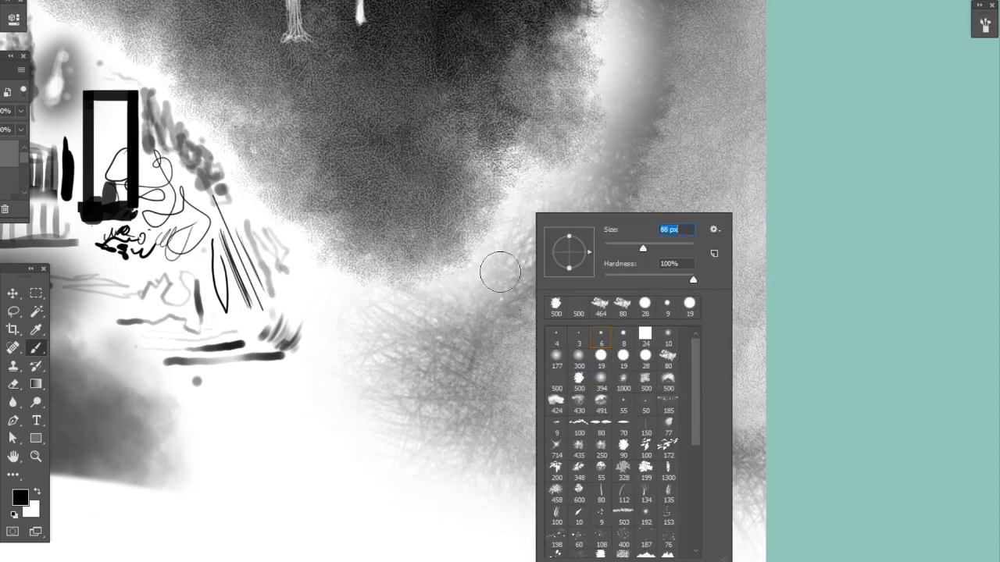
click(314, 416)
mouse_move(287, 400)
mouse_down()
mouse_move(251, 423)
mouse_move(259, 460)
mouse_move(290, 485)
mouse_move(292, 448)
mouse_move(321, 449)
mouse_up()
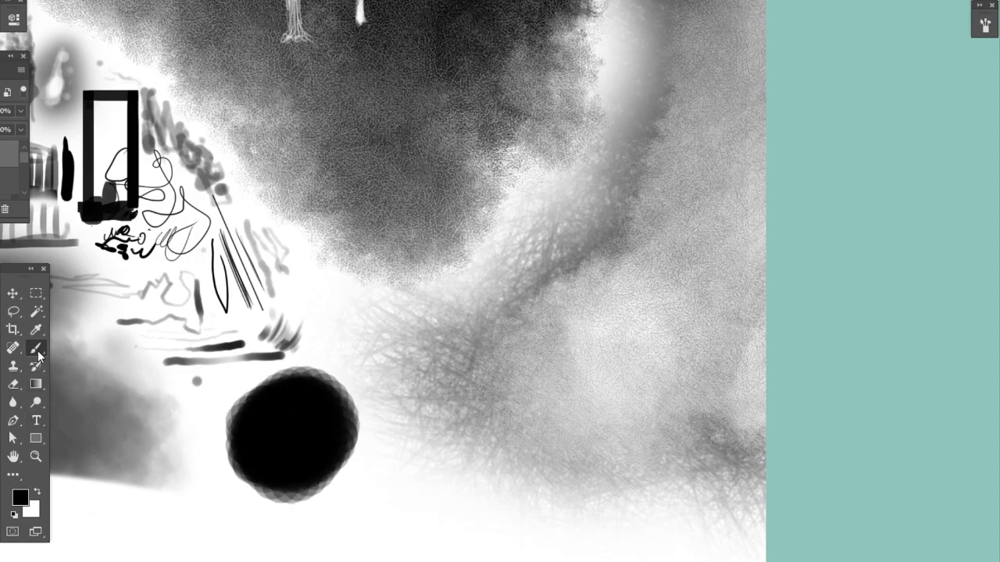
Try the 500 px rough-edged brush by painting a dark leathery patch beside the black disc, then undo it.
right_click(503, 277)
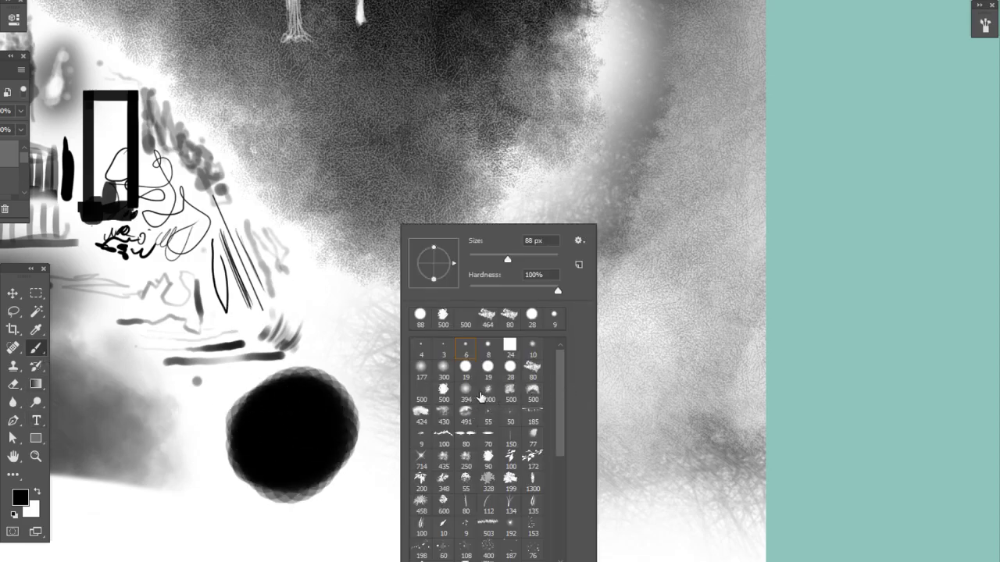
click(443, 388)
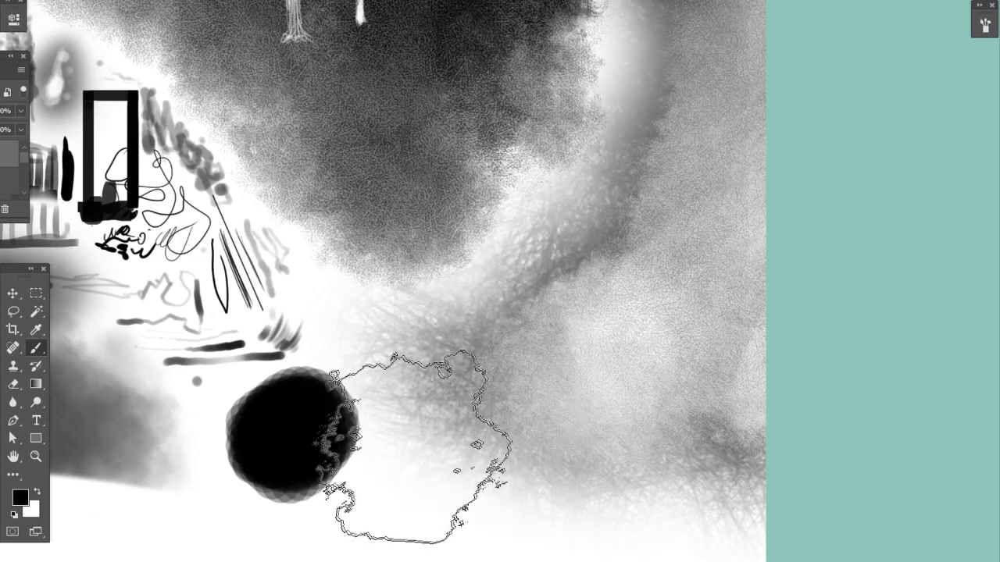
mouse_move(462, 435)
mouse_down()
mouse_move(401, 446)
mouse_move(438, 438)
mouse_up()
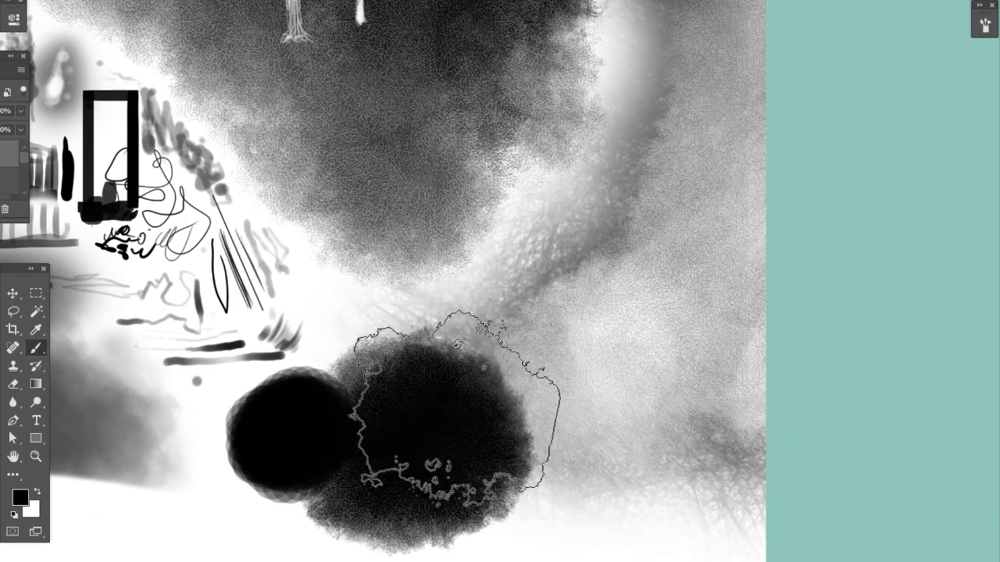
mouse_move(414, 367)
mouse_down()
mouse_move(489, 397)
mouse_move(421, 481)
mouse_move(304, 445)
mouse_move(453, 456)
mouse_move(522, 424)
mouse_move(538, 433)
mouse_move(496, 407)
mouse_move(601, 428)
mouse_up()
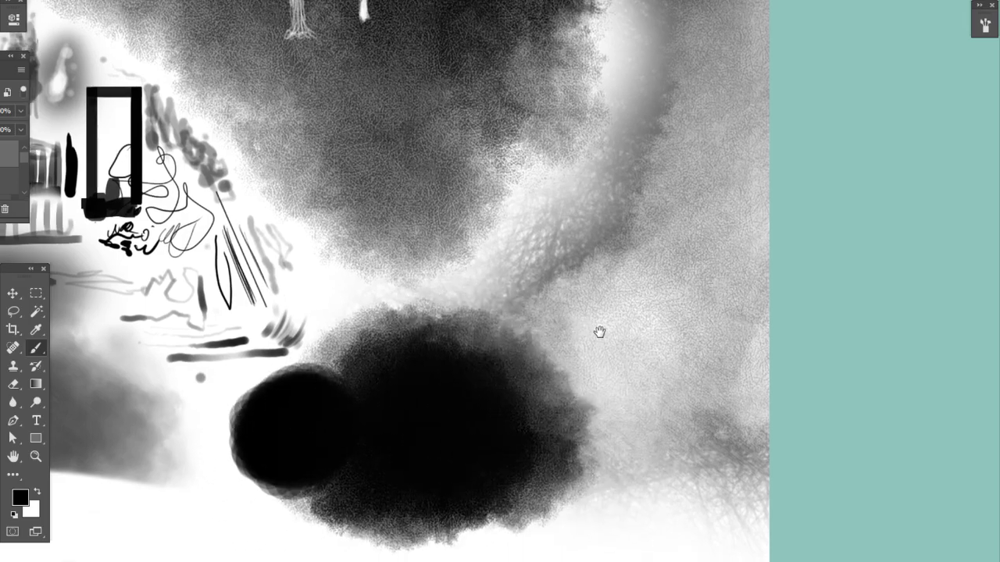
scroll(598, 331, left, 5)
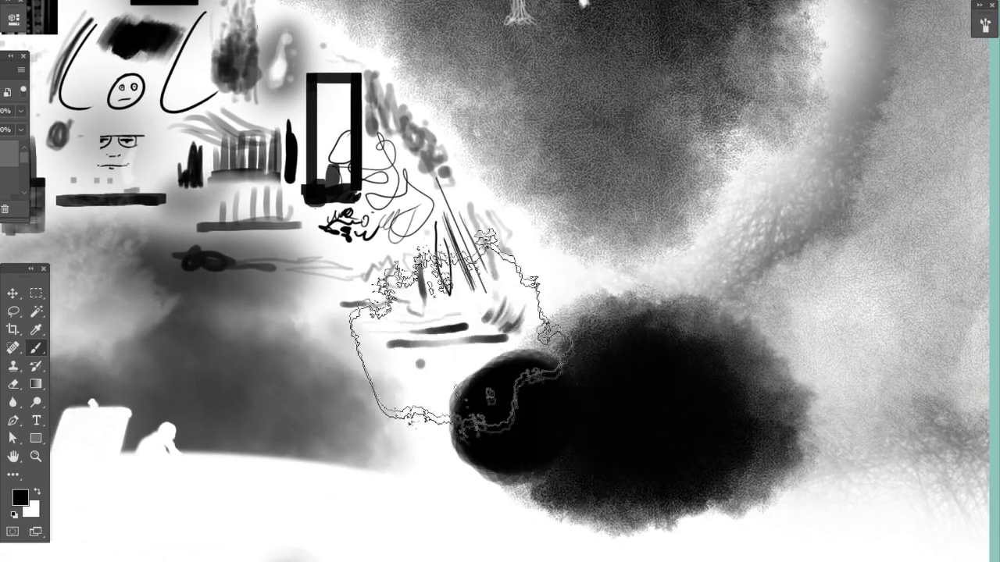
key(ctrl+z)
Choose the 394 px soft brush preset and paint scratchy grey texture on the white area below the line scribbles.
right_click(648, 226)
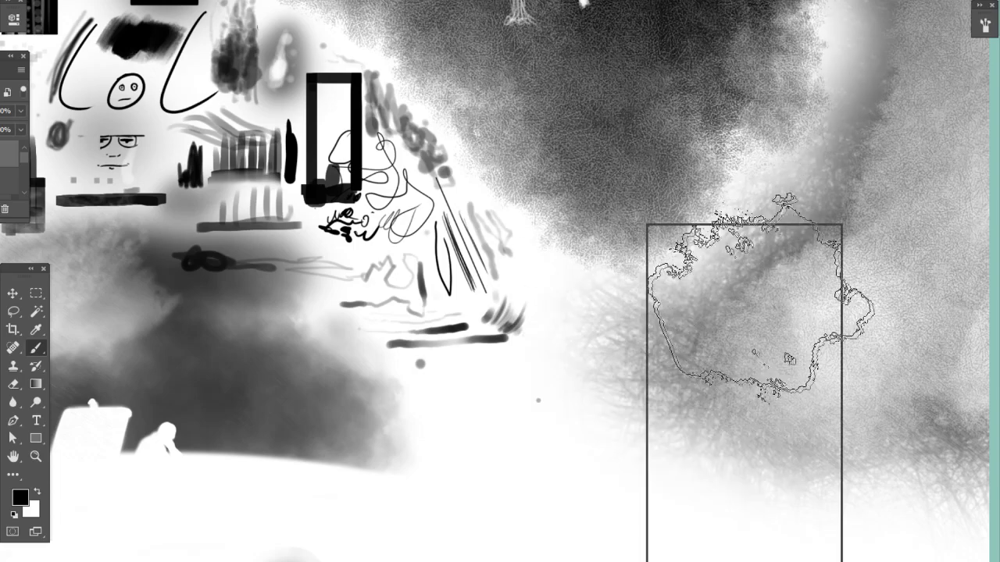
click(711, 394)
mouse_move(534, 433)
mouse_down()
mouse_move(498, 459)
mouse_move(550, 447)
mouse_move(621, 475)
mouse_up()
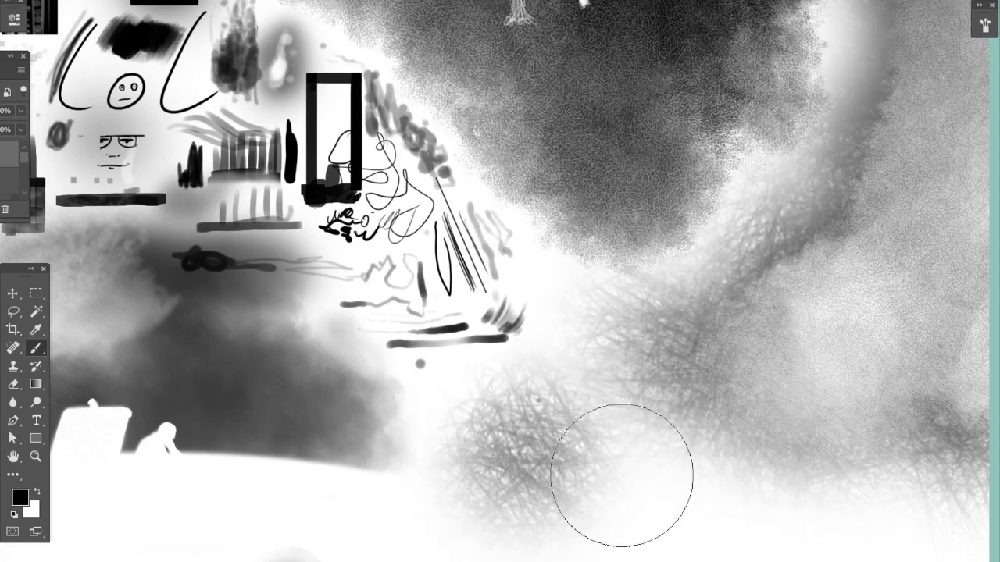
mouse_move(571, 420)
mouse_down()
mouse_move(507, 447)
mouse_move(393, 432)
mouse_move(516, 463)
mouse_move(587, 442)
mouse_move(635, 444)
mouse_move(563, 449)
mouse_move(662, 457)
mouse_move(437, 450)
mouse_move(299, 459)
mouse_move(489, 466)
mouse_move(482, 448)
mouse_move(567, 442)
mouse_move(402, 457)
mouse_move(477, 401)
mouse_move(613, 405)
mouse_move(417, 462)
mouse_move(489, 478)
mouse_move(508, 449)
mouse_move(368, 443)
mouse_move(390, 489)
mouse_move(627, 443)
mouse_move(613, 424)
mouse_move(449, 430)
mouse_up()
Reduce the 394 px soft preset to 146 px and paint a soft-edged black oval below the scribbles.
right_click(587, 402)
click(710, 258)
mouse_move(665, 322)
mouse_down()
mouse_move(645, 339)
mouse_move(565, 310)
mouse_up()
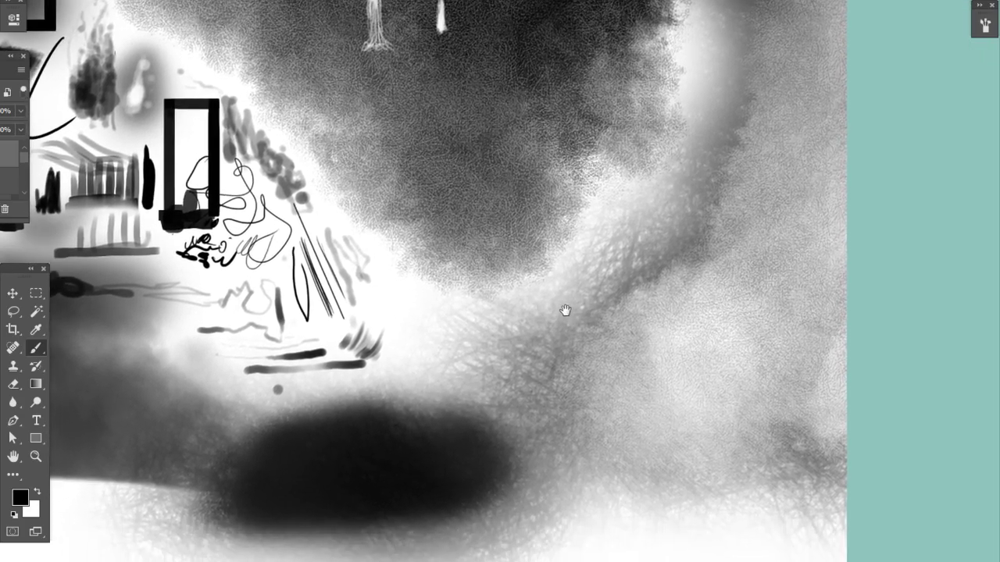
drag(239, 458, 245, 447)
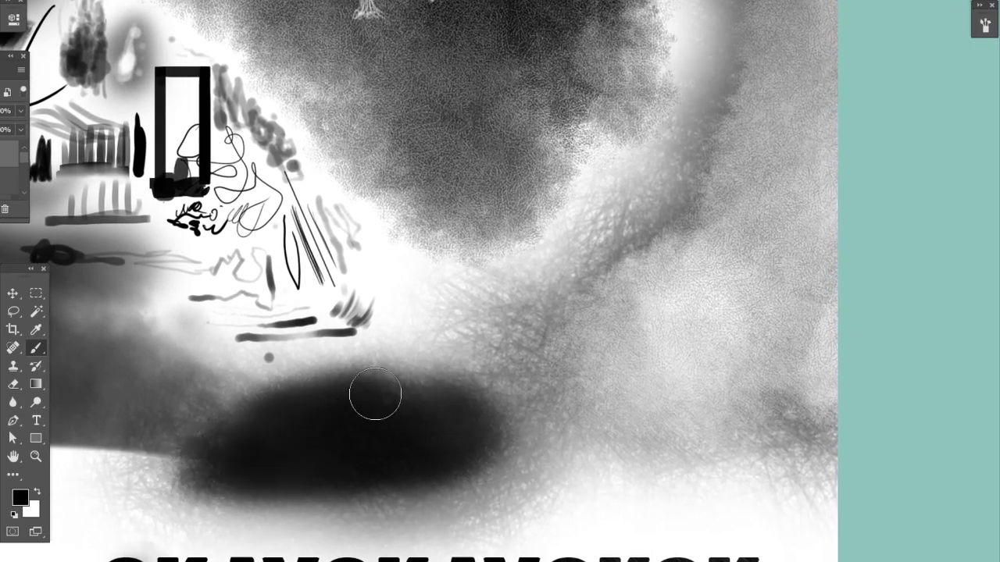
mouse_move(373, 395)
mouse_down()
mouse_move(408, 411)
mouse_move(520, 383)
mouse_move(459, 405)
mouse_up()
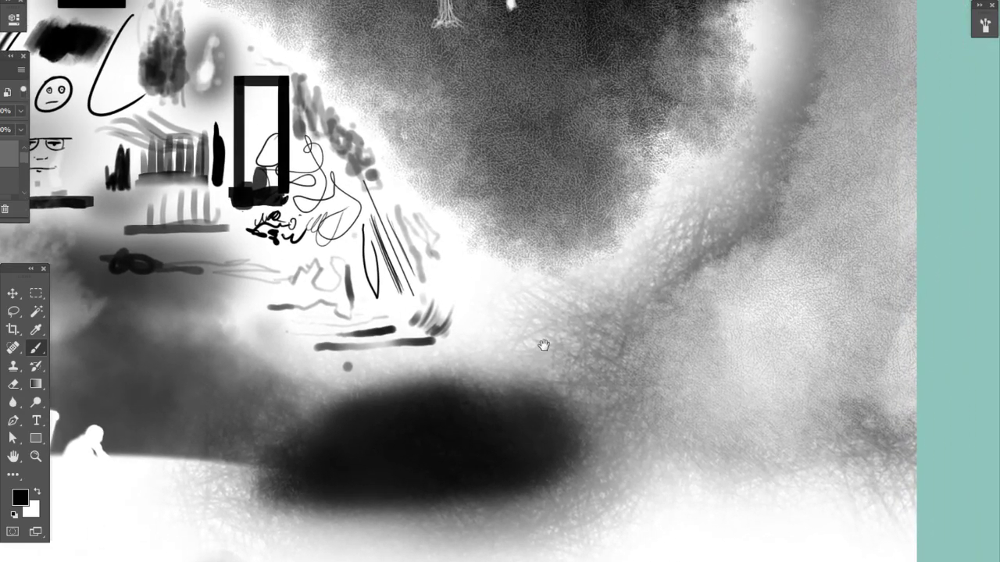
Choose the 177 px soft round preset, set it to 48 px, and paint dark vertical shading beside the scribbles, above the black oval.
right_click(550, 344)
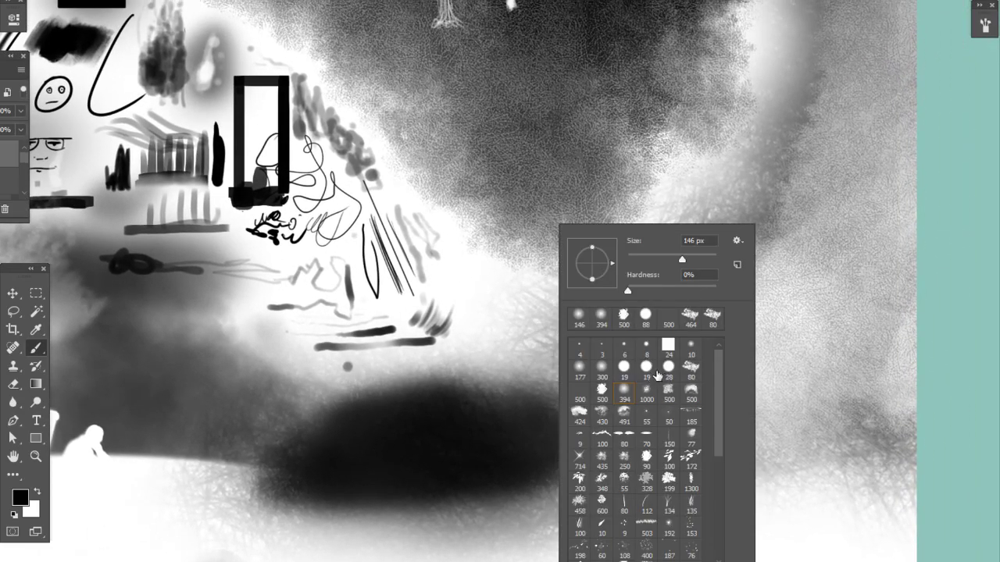
click(579, 369)
click(650, 257)
mouse_move(492, 284)
mouse_down()
mouse_move(495, 322)
mouse_move(494, 295)
mouse_move(485, 306)
mouse_move(494, 296)
mouse_move(526, 338)
mouse_move(520, 350)
mouse_move(500, 342)
mouse_move(495, 263)
mouse_move(480, 355)
mouse_move(494, 249)
mouse_move(483, 343)
mouse_move(504, 315)
mouse_up()
Choose the 394 px soft preset at 56 px and paint a dark, tapering block of vertical strokes above the oval.
right_click(574, 351)
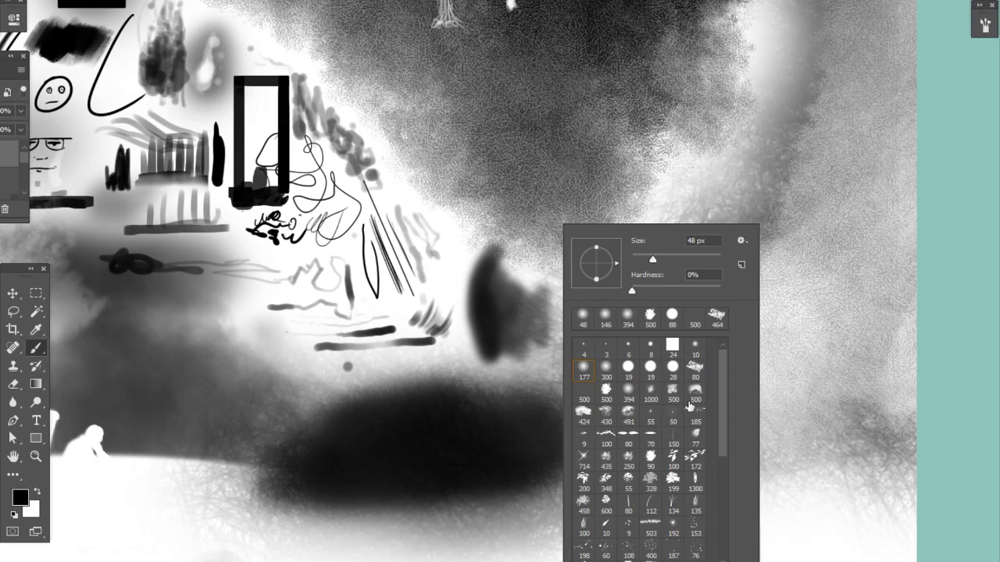
click(628, 390)
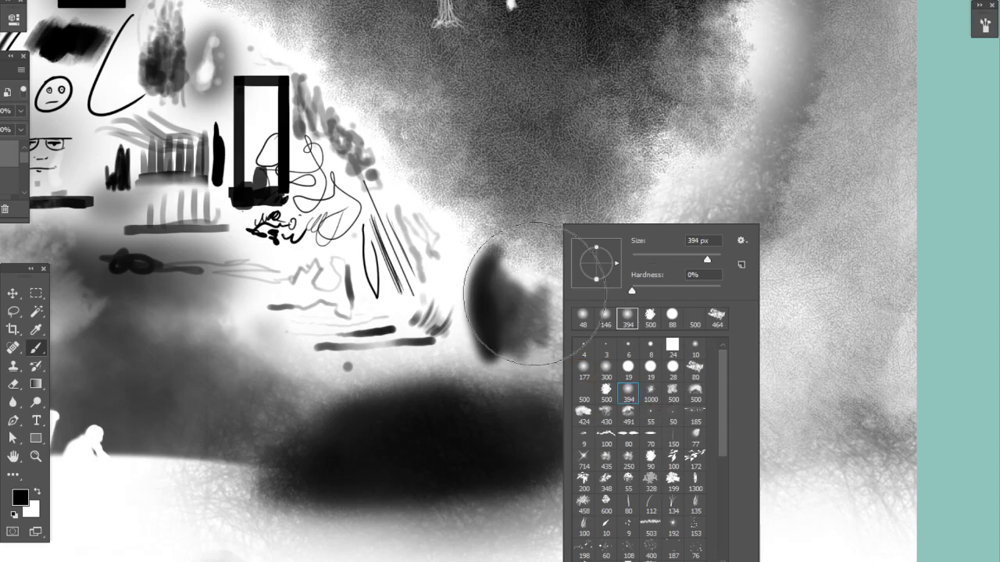
mouse_move(453, 259)
mouse_down()
mouse_move(462, 356)
mouse_move(448, 251)
mouse_move(455, 344)
mouse_move(456, 236)
mouse_move(462, 368)
mouse_move(470, 243)
mouse_move(473, 251)
mouse_move(468, 297)
mouse_move(461, 241)
mouse_move(463, 356)
mouse_move(476, 347)
mouse_move(467, 264)
mouse_move(478, 242)
mouse_move(580, 335)
mouse_move(560, 338)
mouse_move(562, 326)
mouse_move(547, 325)
mouse_move(531, 356)
mouse_move(519, 279)
mouse_move(495, 292)
mouse_move(506, 285)
mouse_move(542, 323)
mouse_move(510, 332)
mouse_move(566, 360)
mouse_up()
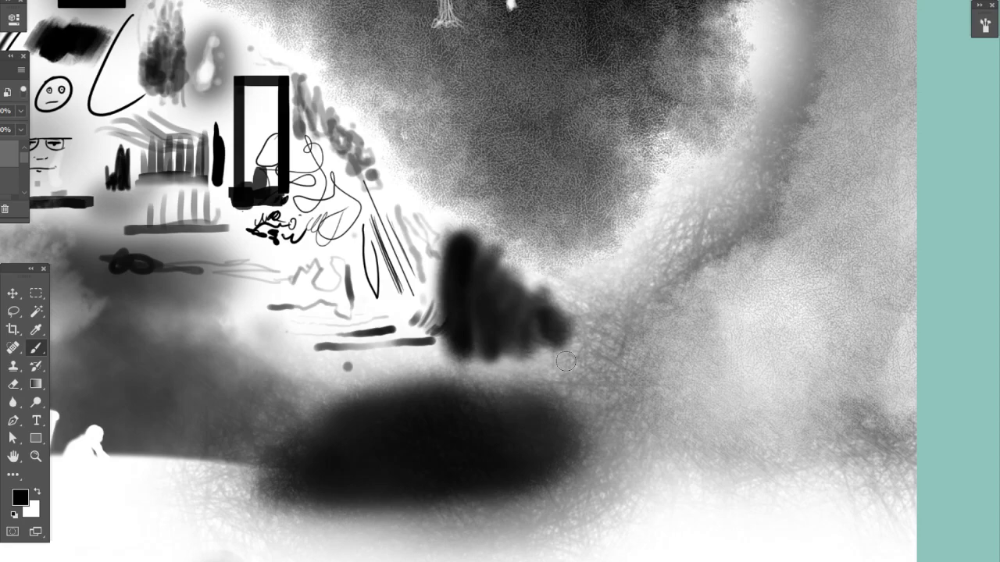
mouse_move(566, 362)
mouse_down()
mouse_move(563, 297)
mouse_move(635, 300)
mouse_up()
Choose the 1000 px cloud brush and paint smoky grey texture over the canvas's right side.
right_click(638, 338)
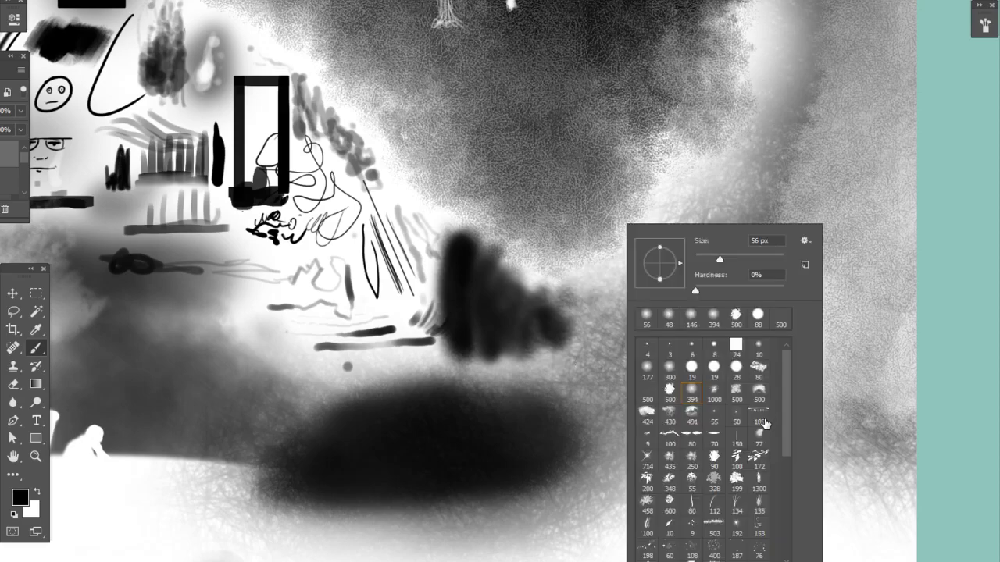
click(714, 394)
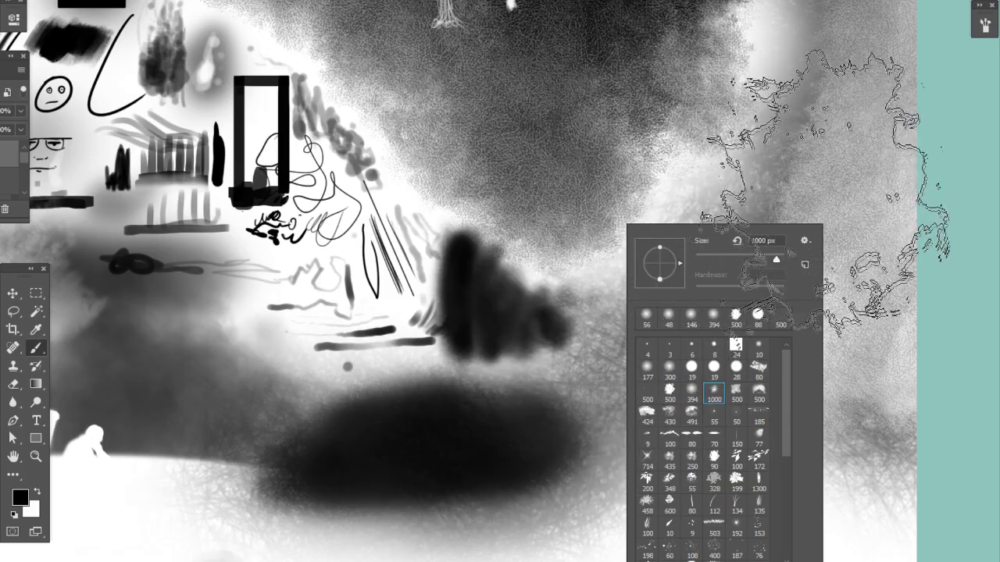
mouse_move(852, 205)
mouse_down()
mouse_move(852, 283)
mouse_move(824, 278)
mouse_up()
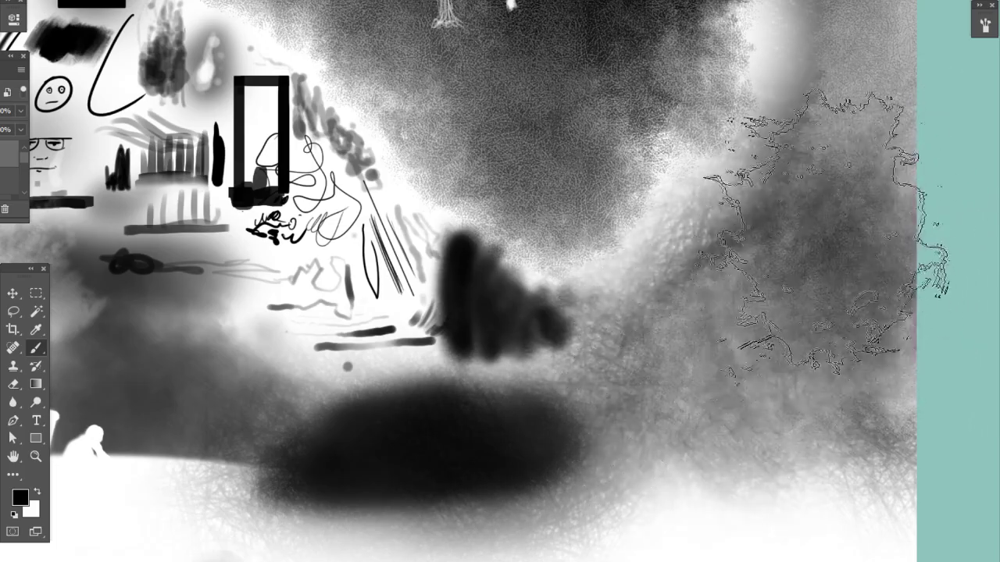
mouse_move(851, 197)
mouse_down()
mouse_move(865, 222)
mouse_move(788, 287)
mouse_move(719, 397)
mouse_move(855, 204)
mouse_move(884, 118)
mouse_move(770, 312)
mouse_move(710, 308)
mouse_move(774, 141)
mouse_move(799, 303)
mouse_move(747, 317)
mouse_up()
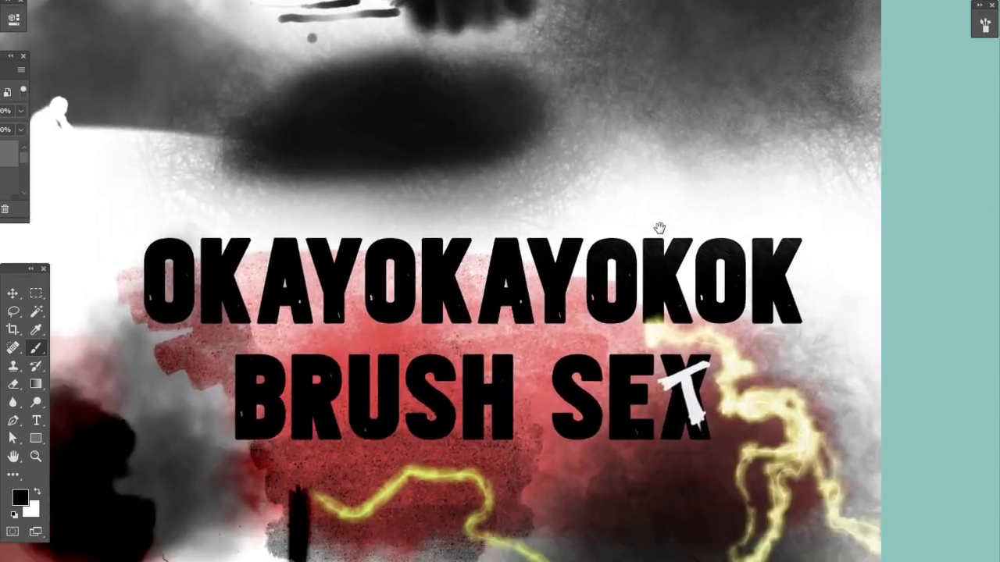
Try the 1000 px cloud brush on the white hill, shading it in dark grey down to the red clouds.
scroll(598, 258, up, 3)
mouse_move(598, 257)
mouse_down()
mouse_move(739, 308)
mouse_move(705, 105)
mouse_move(656, 373)
mouse_move(690, 539)
mouse_up()
drag(649, 223, 663, 164)
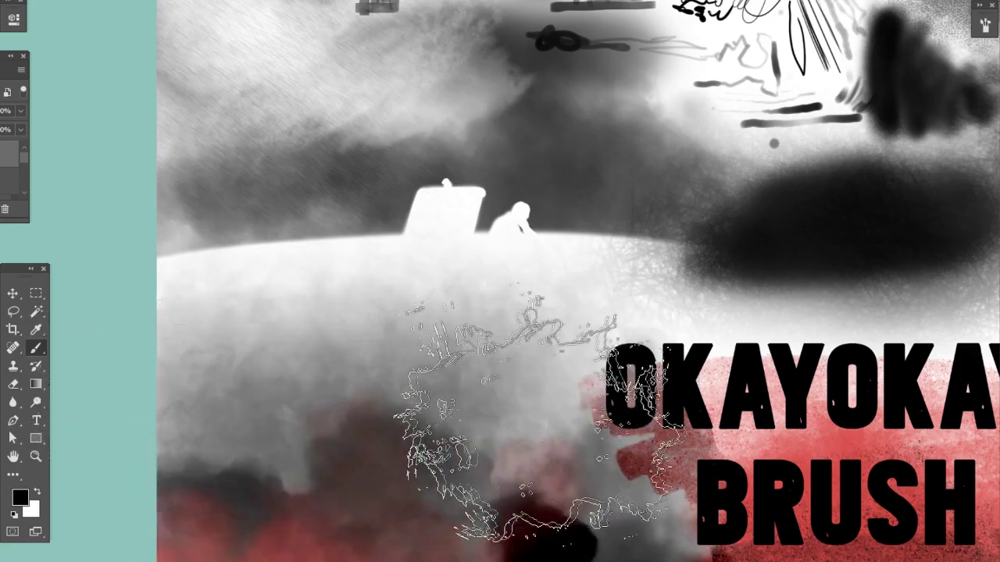
mouse_move(500, 364)
mouse_down()
mouse_move(286, 408)
mouse_move(539, 354)
mouse_move(222, 392)
mouse_move(624, 383)
mouse_move(168, 428)
mouse_up()
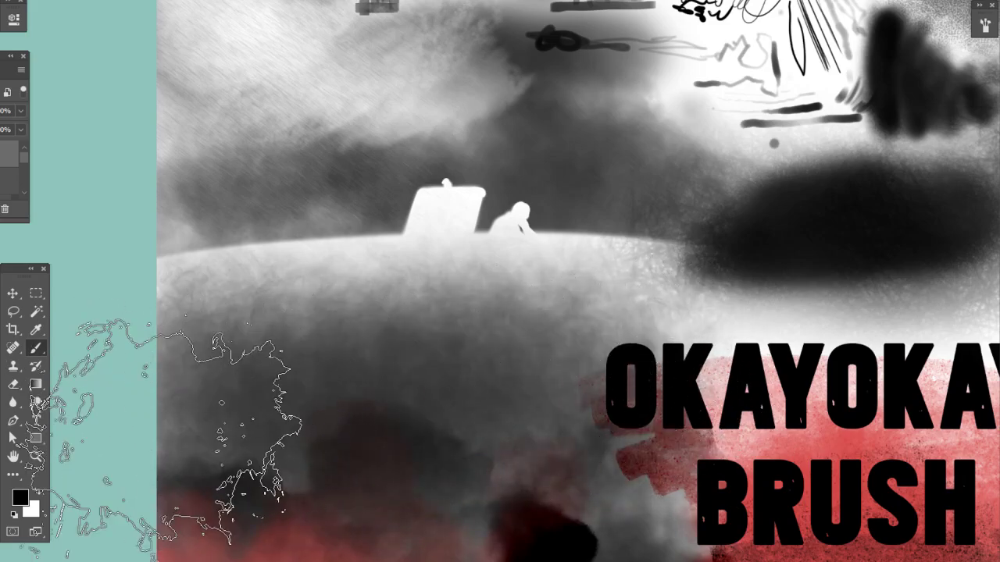
drag(612, 346, 567, 350)
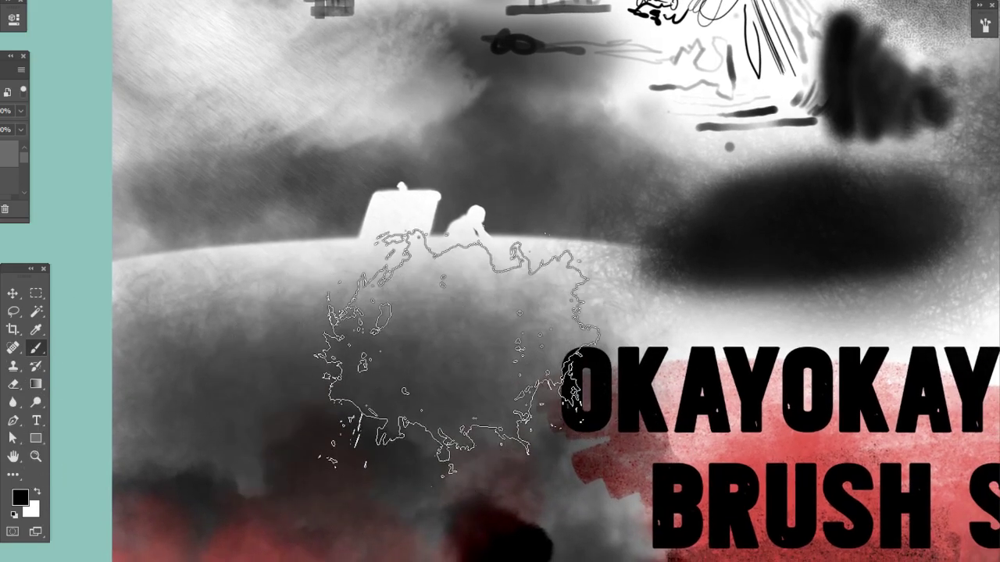
Try the cloud brush at 75 px, painting small dark smoky streaks across the upper part of the hill.
right_click(461, 228)
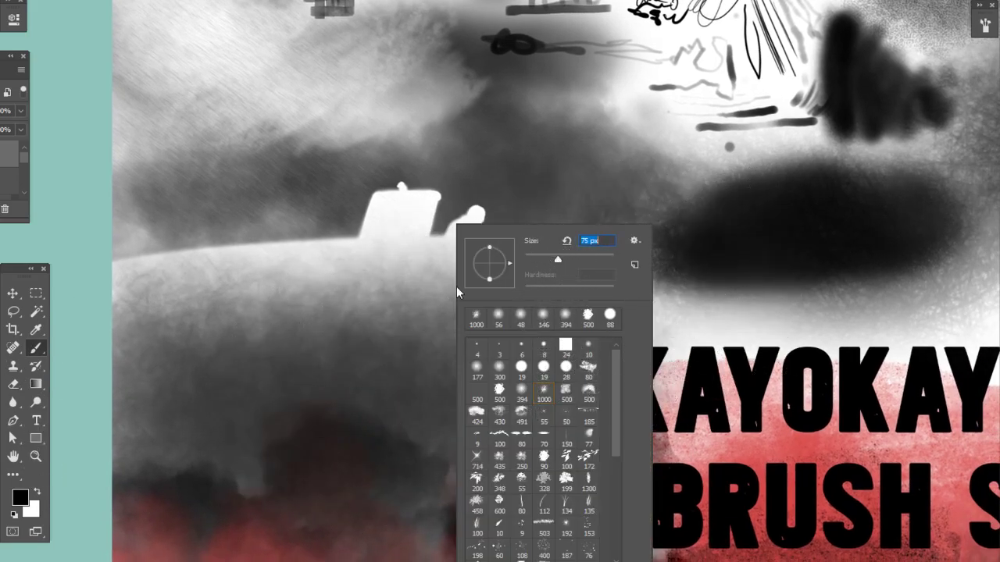
key(Return)
drag(420, 248, 234, 313)
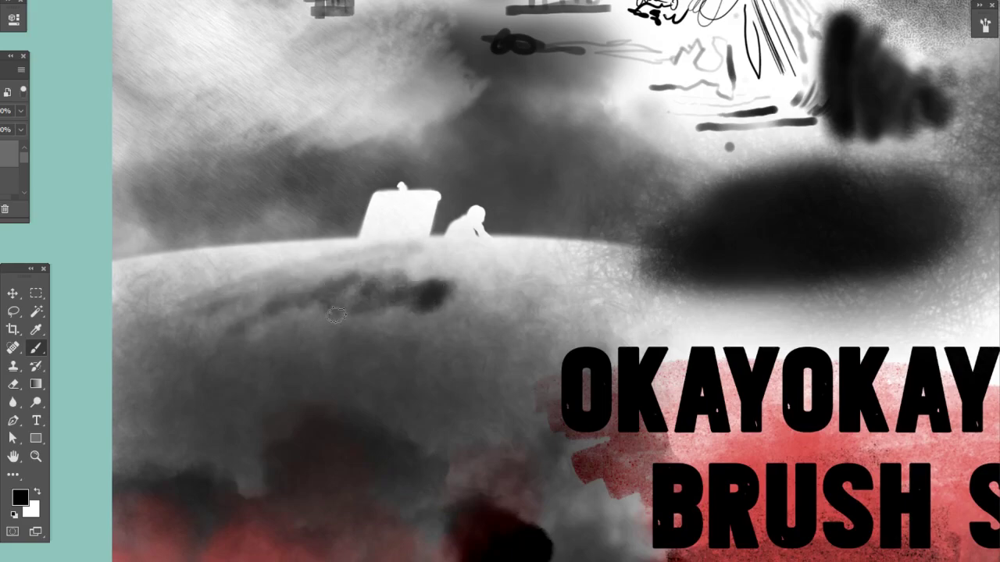
mouse_move(337, 315)
mouse_down()
mouse_move(189, 349)
mouse_move(366, 270)
mouse_move(107, 303)
mouse_move(639, 286)
mouse_up()
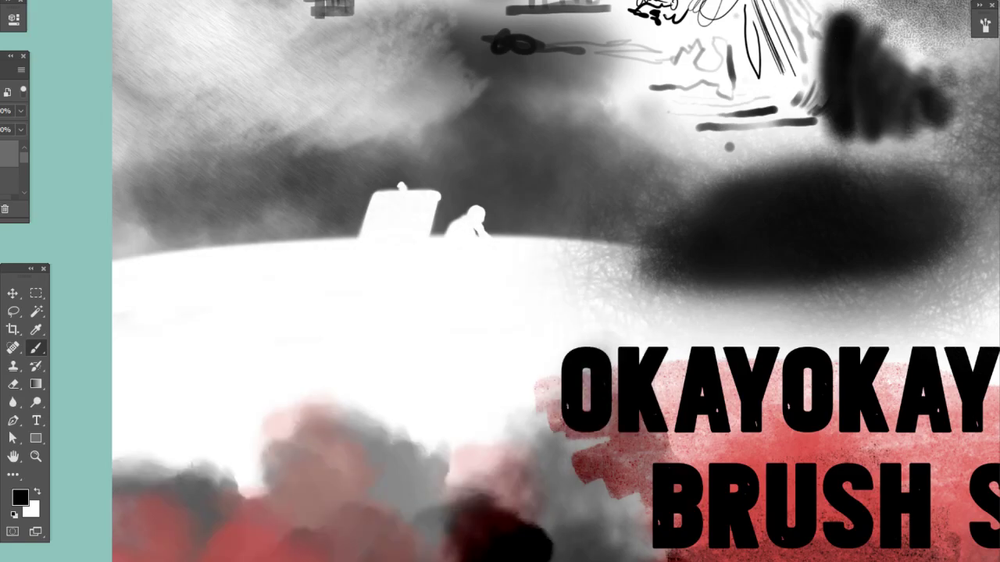
Choose the 500 px hatching brush and add fine diagonal strokes to the grey clouds above the white hill.
drag(408, 261, 424, 330)
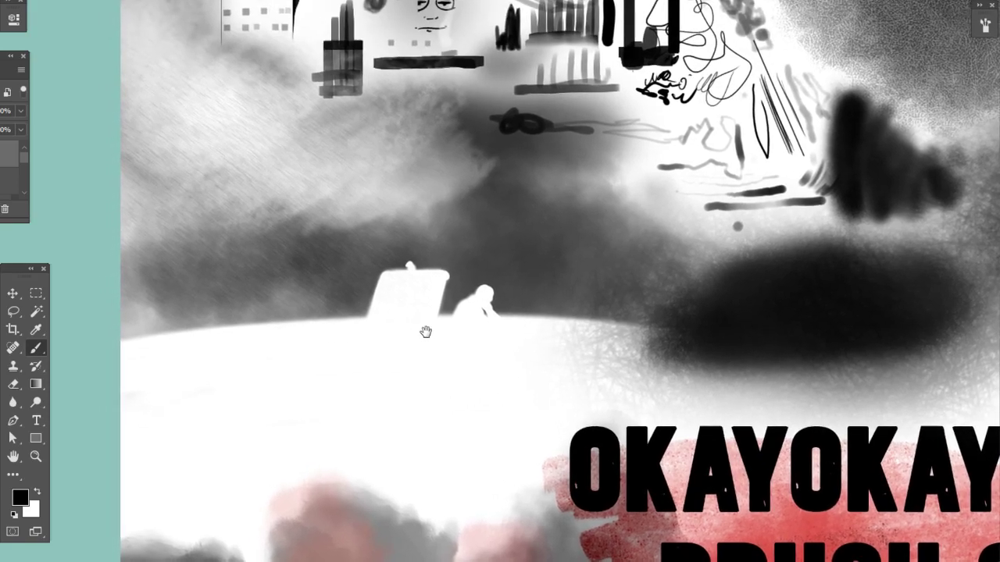
right_click(290, 196)
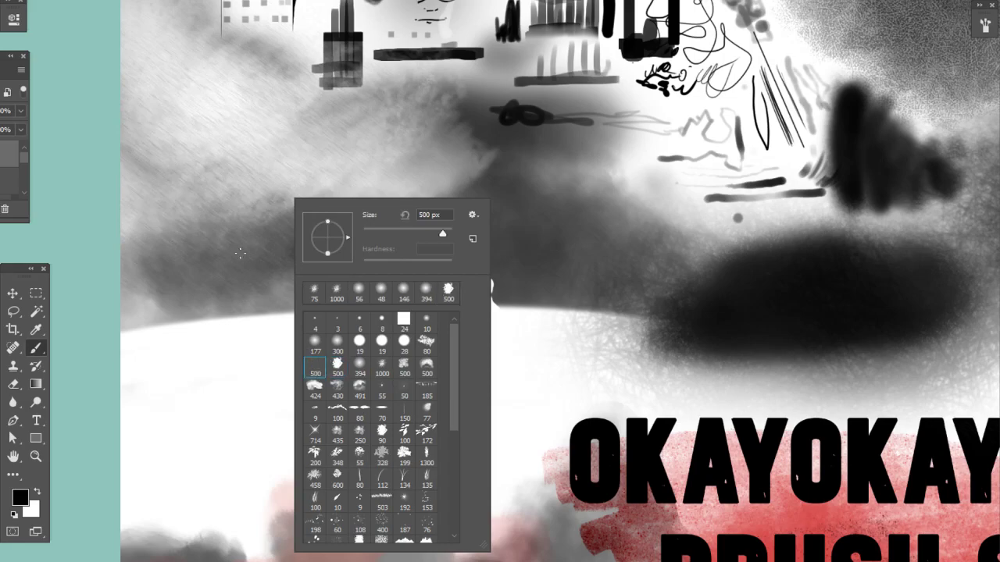
click(197, 226)
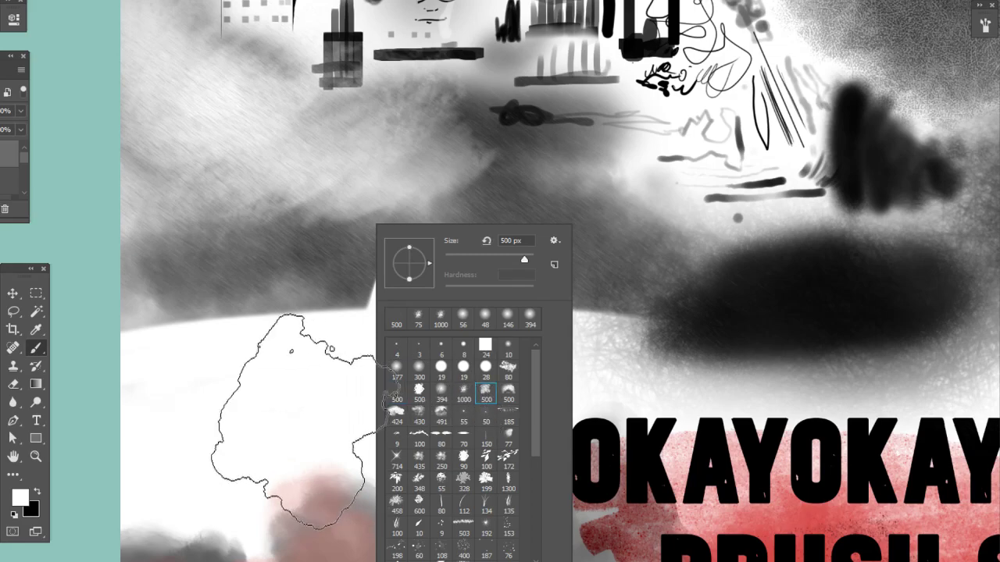
Set the foreground colour to light orange #ffb668 for painting on the red clouds with the 500 px textured brush.
click(318, 405)
drag(483, 432, 453, 113)
drag(384, 360, 380, 196)
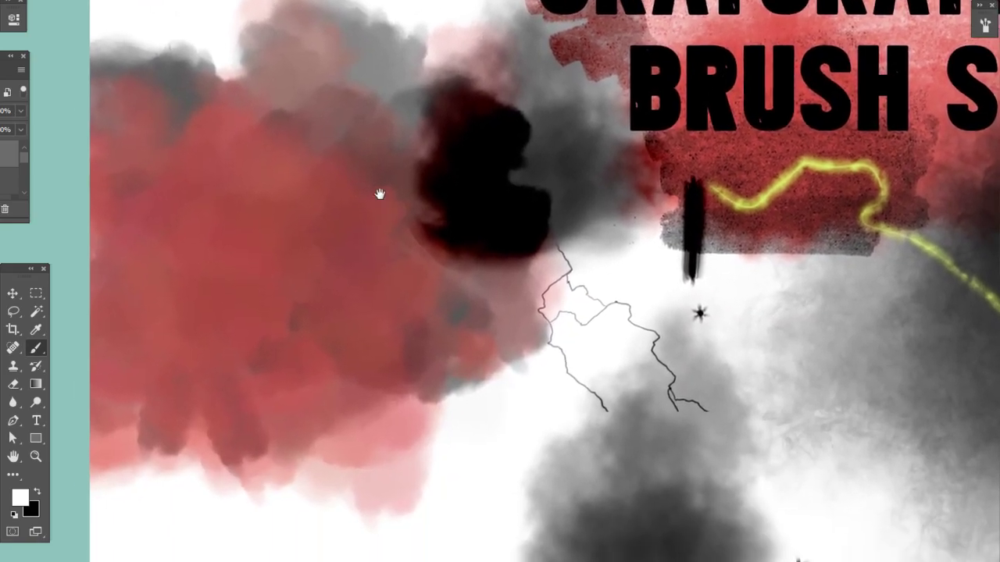
drag(440, 315, 442, 344)
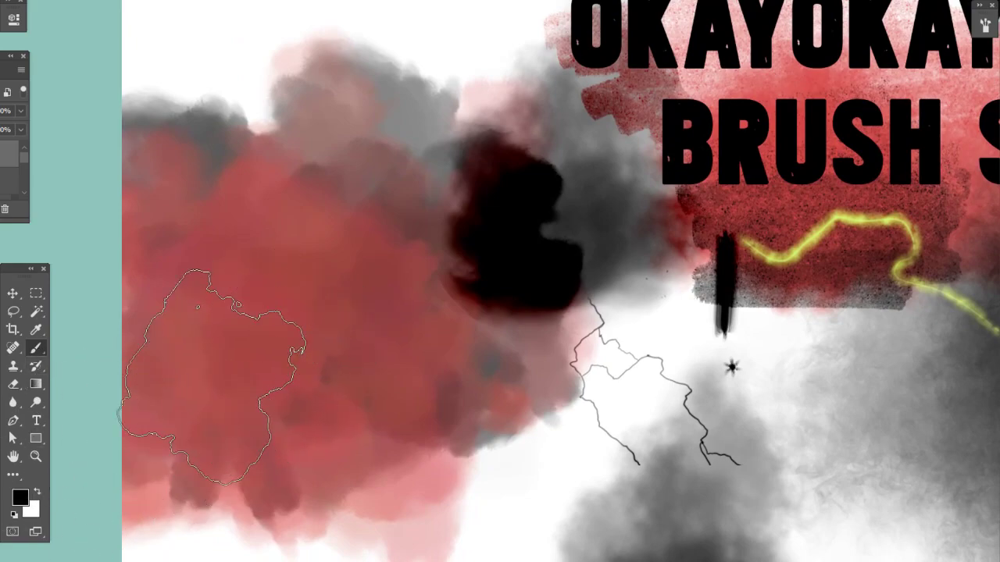
click(21, 498)
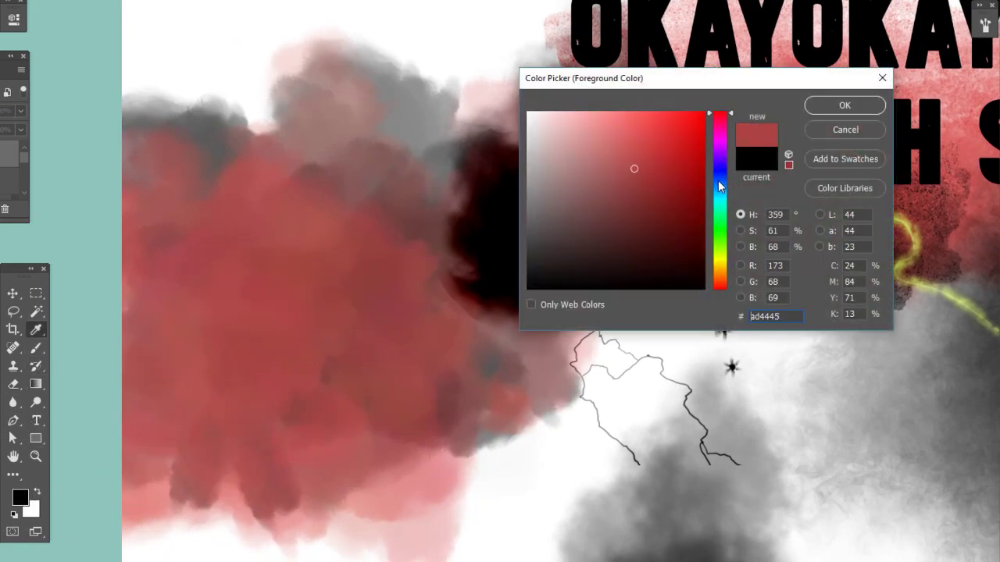
drag(719, 185, 722, 275)
click(633, 111)
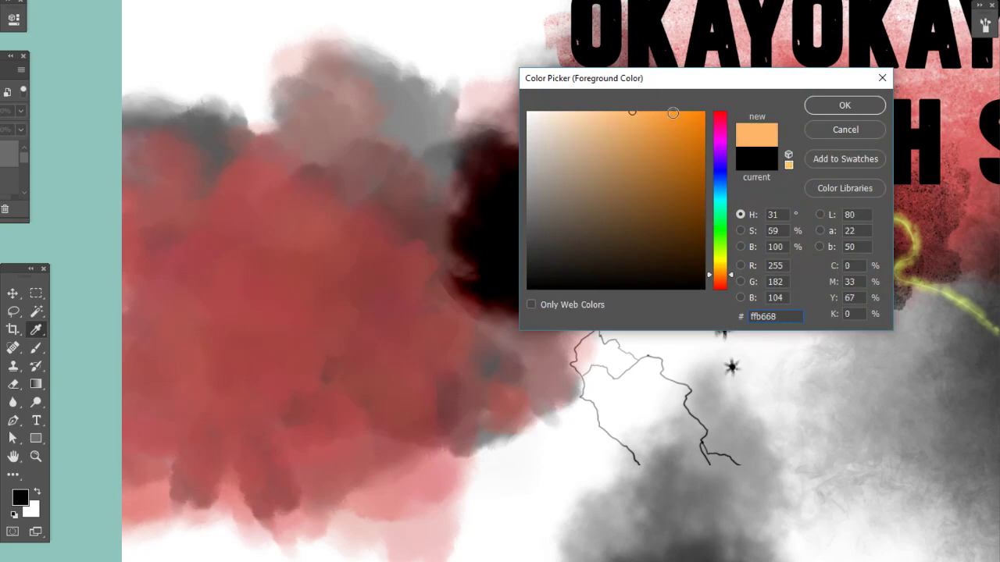
click(844, 104)
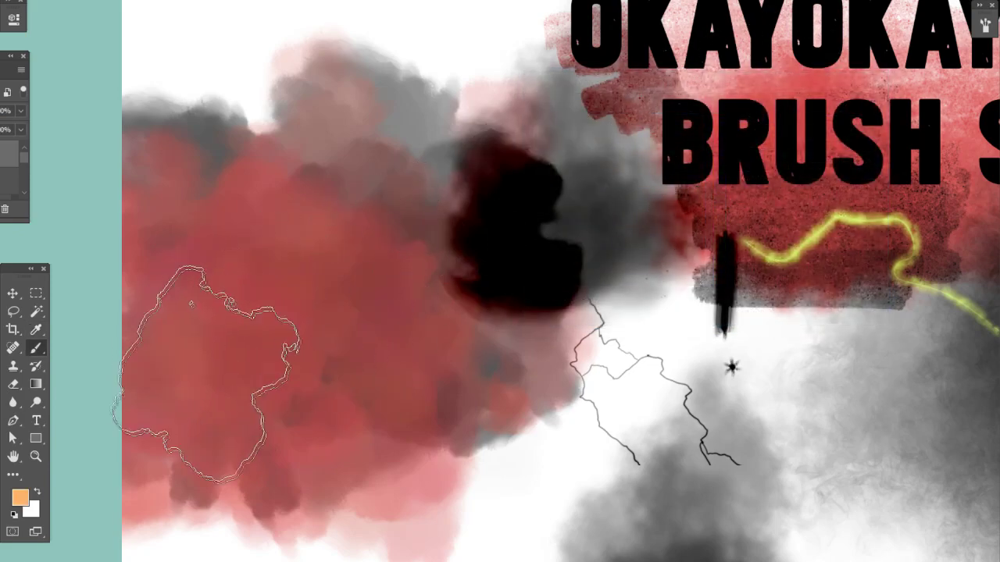
Paint orange cloud texture over the red clouds, reducing the brush size partway through.
mouse_move(324, 346)
mouse_down()
mouse_move(317, 305)
mouse_move(179, 324)
mouse_move(316, 367)
mouse_move(333, 161)
mouse_move(282, 306)
mouse_move(212, 268)
mouse_move(212, 422)
mouse_up()
mouse_move(198, 350)
mouse_down()
mouse_move(217, 279)
mouse_move(302, 94)
mouse_move(296, 250)
mouse_move(209, 349)
mouse_up()
key(bracketleft)
key(bracketleft)
key(bracketleft)
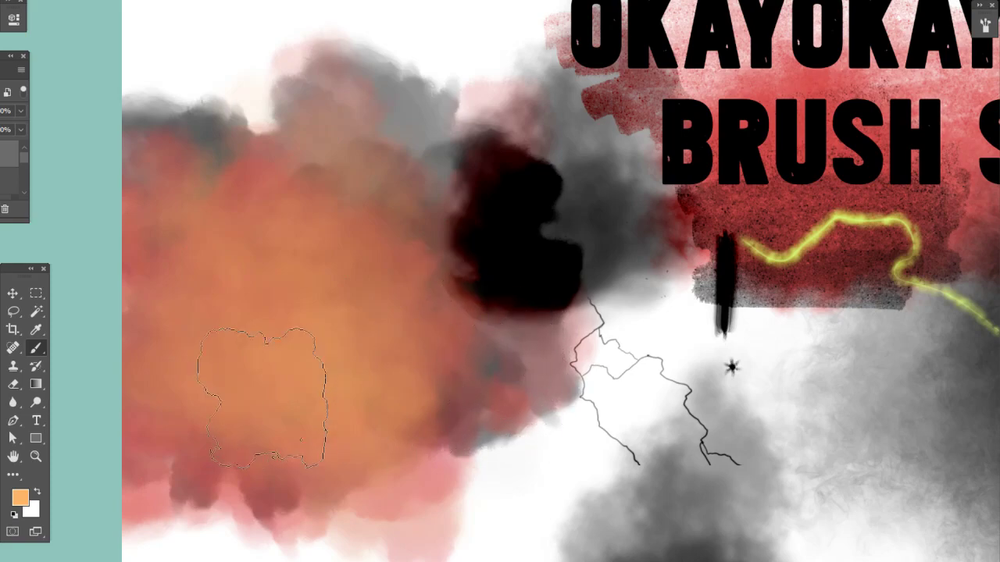
mouse_move(258, 388)
mouse_down()
mouse_move(263, 425)
mouse_move(157, 360)
mouse_up()
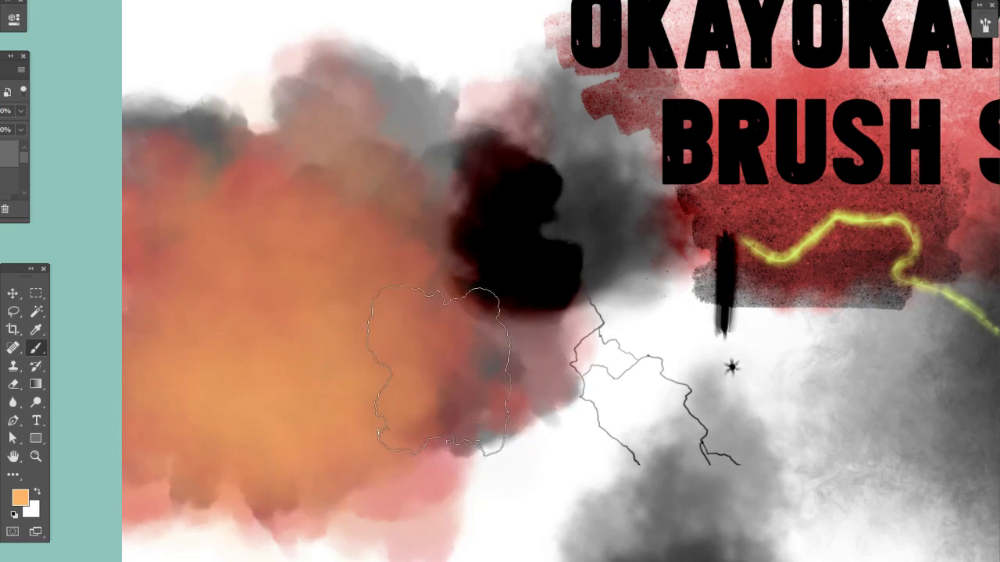
Choose the crescent-shaped 500 px cloud brush and paint a soft orange patch on the white area above the red clouds.
right_click(453, 369)
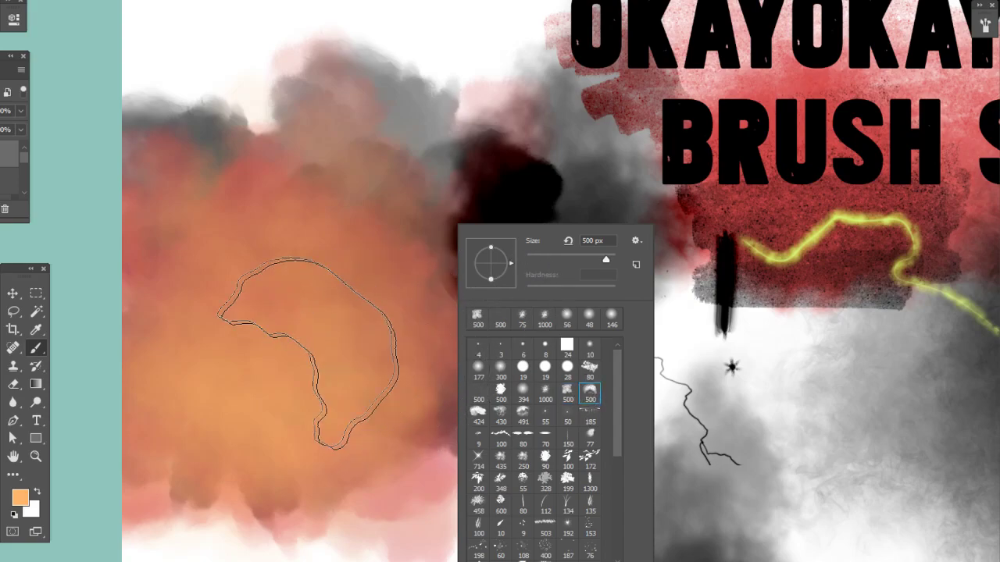
click(314, 300)
drag(378, 193, 390, 389)
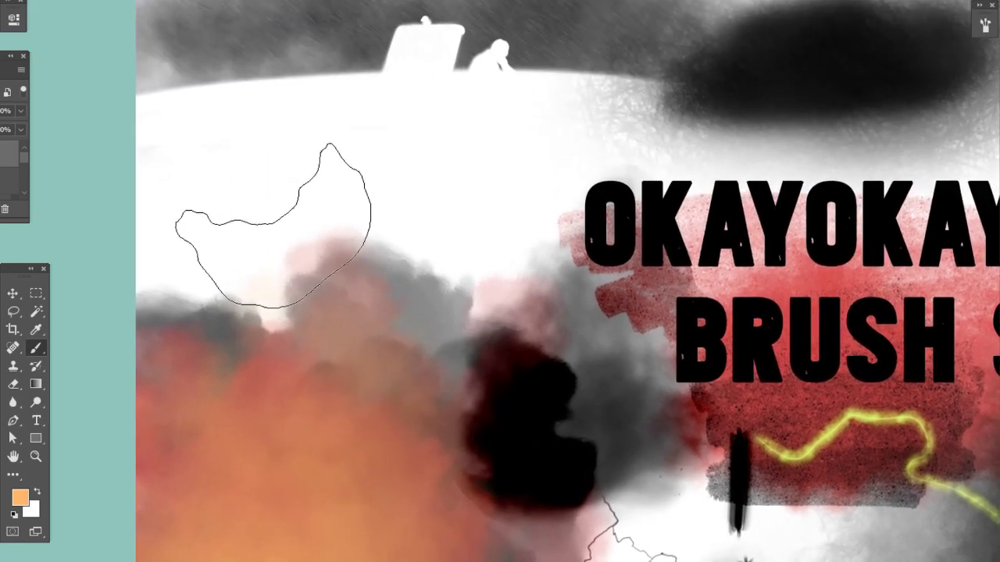
drag(312, 222, 403, 216)
Set the foreground colour to dark brown and paint a broad cloud band over the soft orange patch.
click(20, 498)
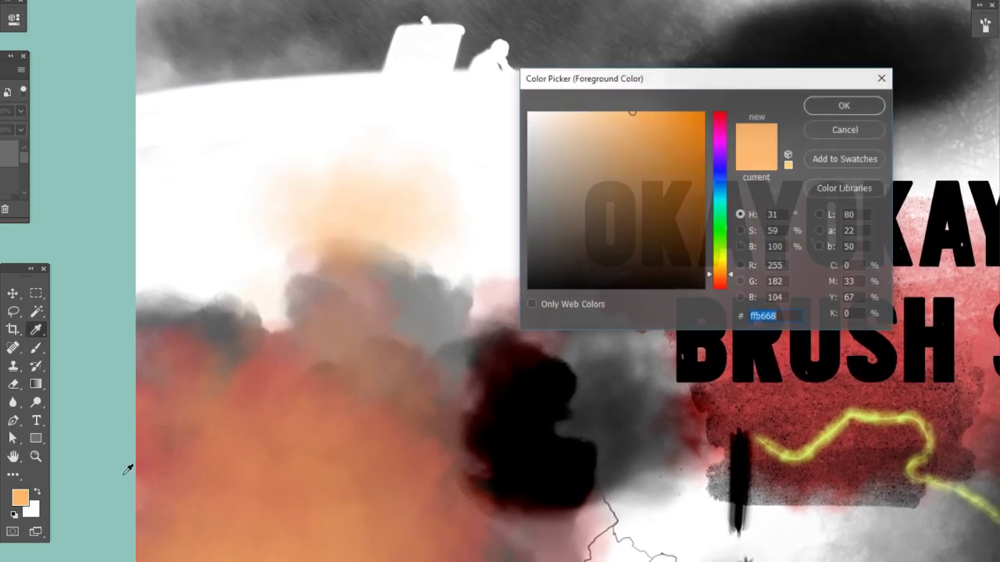
click(827, 107)
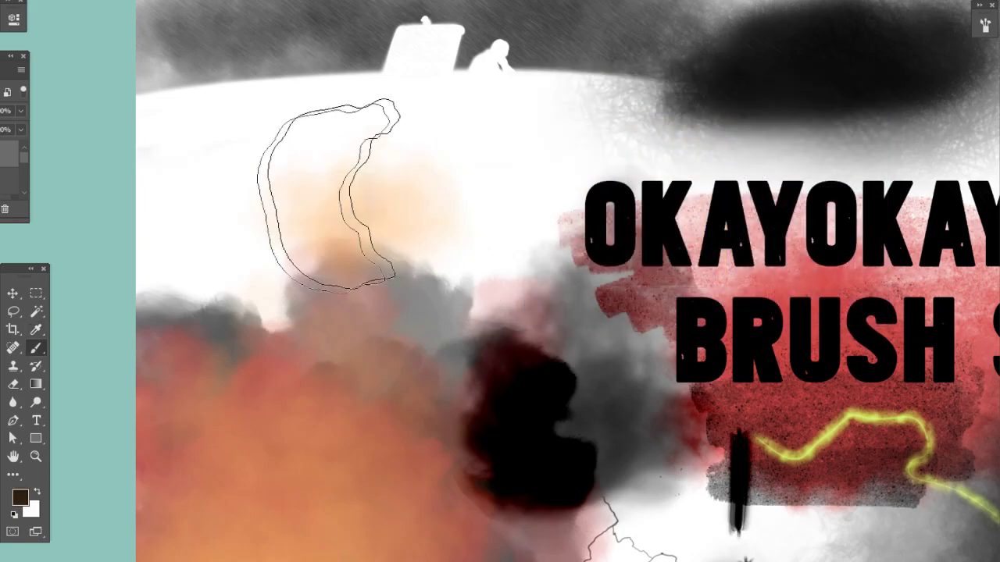
mouse_move(294, 196)
mouse_down()
mouse_move(386, 209)
mouse_move(356, 214)
mouse_move(319, 190)
mouse_move(255, 186)
mouse_move(216, 209)
mouse_move(214, 177)
mouse_move(315, 138)
mouse_move(541, 185)
mouse_move(512, 212)
mouse_move(473, 193)
mouse_move(326, 209)
mouse_move(256, 197)
mouse_move(204, 203)
mouse_move(229, 112)
mouse_move(211, 135)
mouse_move(185, 128)
mouse_move(250, 140)
mouse_move(204, 226)
mouse_move(263, 249)
mouse_move(442, 220)
mouse_move(525, 220)
mouse_move(543, 211)
mouse_move(518, 209)
mouse_move(539, 164)
mouse_move(563, 233)
mouse_move(539, 195)
mouse_move(474, 222)
mouse_move(203, 212)
mouse_move(133, 227)
mouse_move(200, 178)
mouse_move(363, 159)
mouse_move(330, 135)
mouse_move(421, 114)
mouse_move(556, 172)
mouse_move(489, 187)
mouse_move(587, 211)
mouse_move(521, 163)
mouse_move(383, 125)
mouse_move(299, 127)
mouse_move(293, 167)
mouse_move(239, 204)
mouse_move(502, 192)
mouse_move(332, 205)
mouse_move(222, 234)
mouse_up()
Set the foreground colour to a warm dark grey and draw a filled rectangle across the brown cloud band.
click(20, 497)
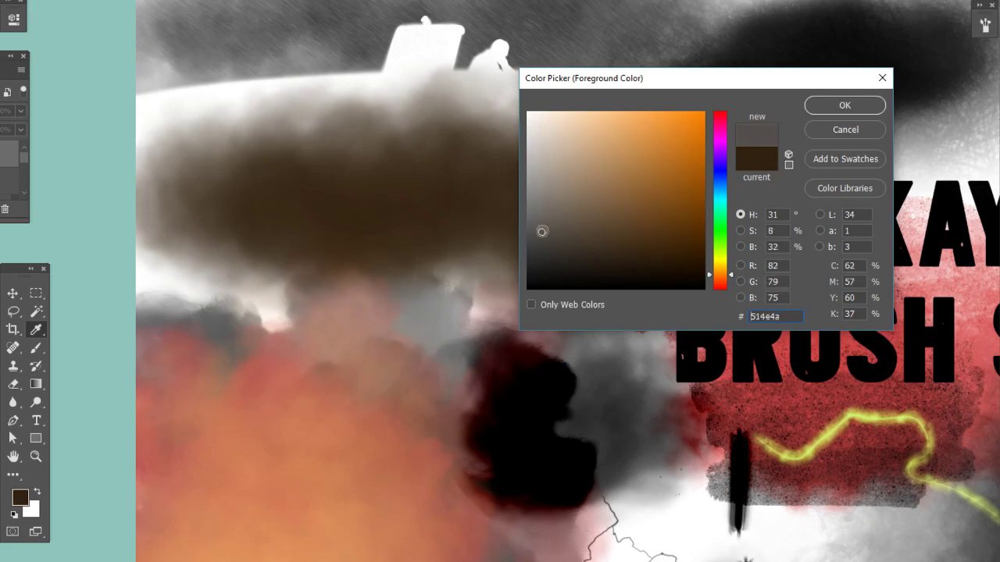
click(844, 105)
key(u)
mouse_move(195, 133)
mouse_down()
mouse_move(560, 279)
mouse_move(599, 316)
mouse_up()
key(ctrl+z)
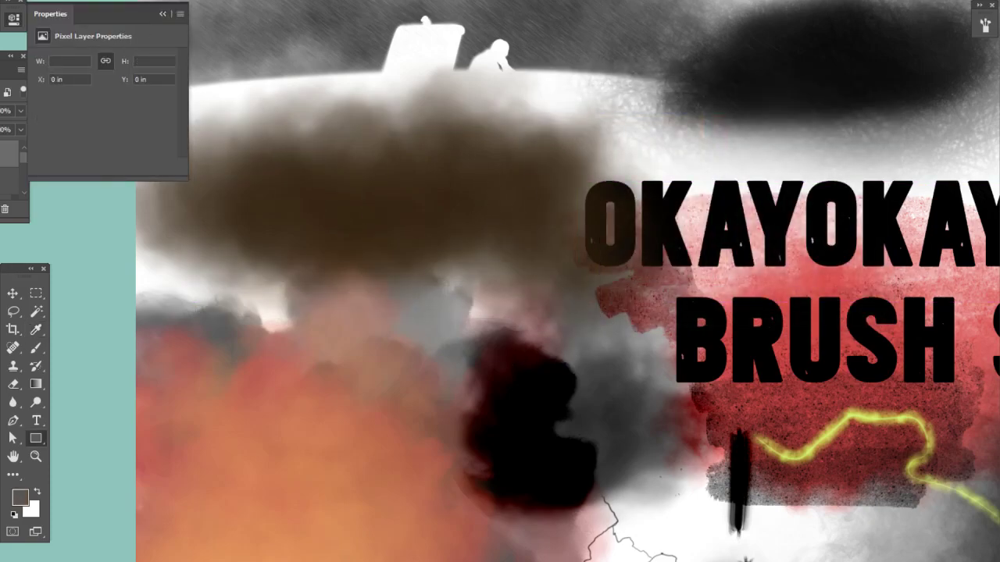
click(165, 14)
drag(152, 124, 595, 301)
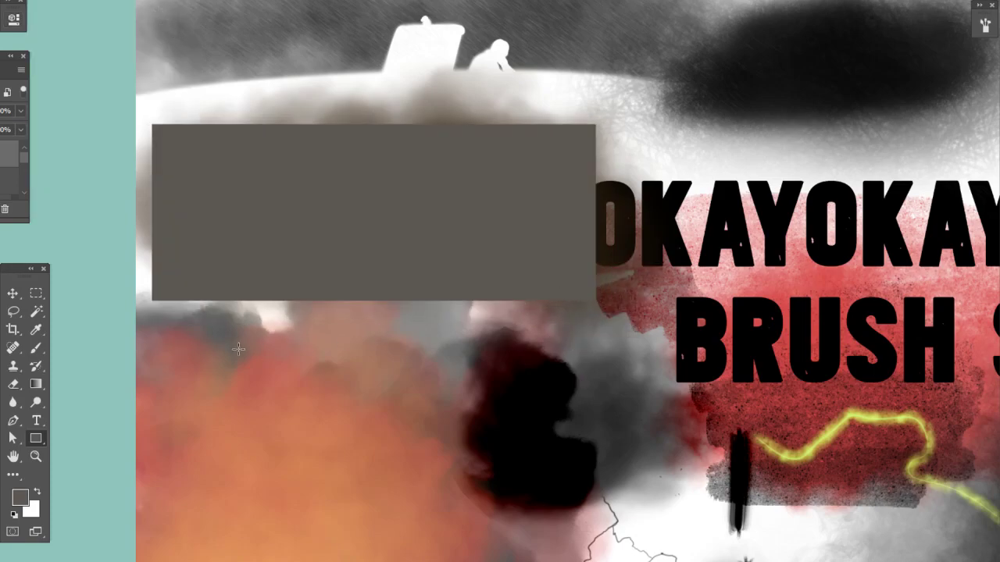
Set the foreground colour to near-black #121111 and brush dark cloud texture over the grey rectangle's upper part and edges.
click(21, 497)
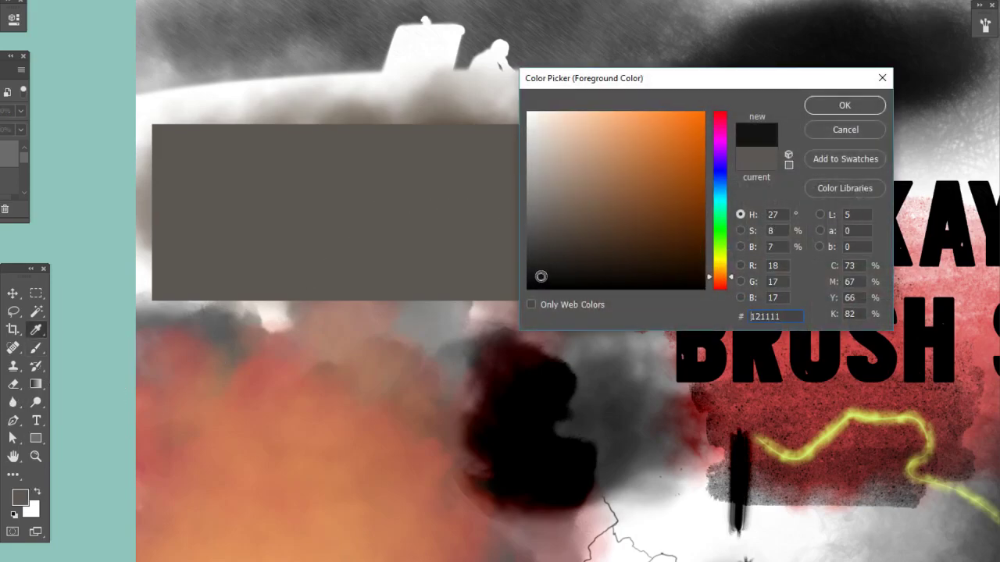
click(827, 113)
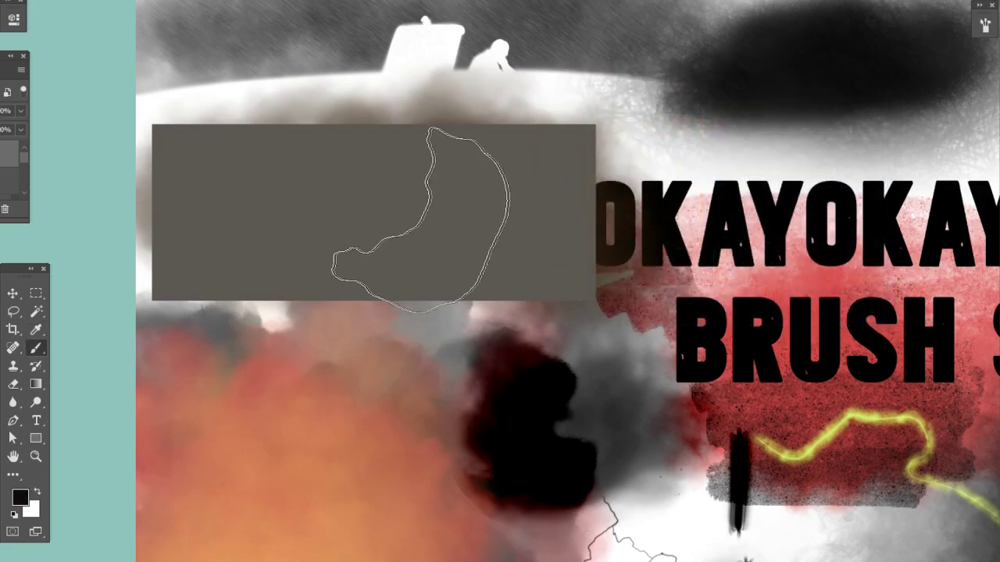
mouse_move(422, 210)
mouse_down()
mouse_move(370, 167)
mouse_move(145, 182)
mouse_move(359, 165)
mouse_move(589, 168)
mouse_move(555, 152)
mouse_move(566, 212)
mouse_move(469, 236)
mouse_move(242, 240)
mouse_up()
mouse_move(404, 188)
mouse_down()
mouse_move(178, 158)
mouse_move(539, 178)
mouse_move(164, 152)
mouse_move(372, 136)
mouse_move(555, 145)
mouse_move(282, 174)
mouse_move(469, 157)
mouse_move(227, 189)
mouse_move(555, 211)
mouse_move(275, 168)
mouse_move(269, 120)
mouse_up()
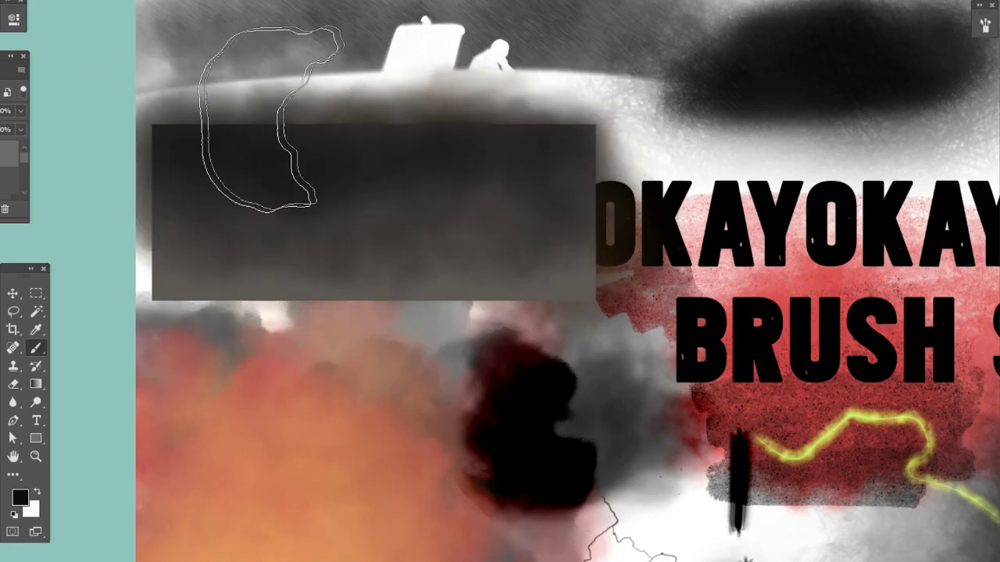
mouse_move(423, 150)
mouse_down()
mouse_move(546, 161)
mouse_move(536, 181)
mouse_move(441, 212)
mouse_move(301, 145)
mouse_move(164, 148)
mouse_move(242, 118)
mouse_move(513, 123)
mouse_move(577, 143)
mouse_move(575, 163)
mouse_move(442, 125)
mouse_move(403, 176)
mouse_move(207, 230)
mouse_move(405, 259)
mouse_up()
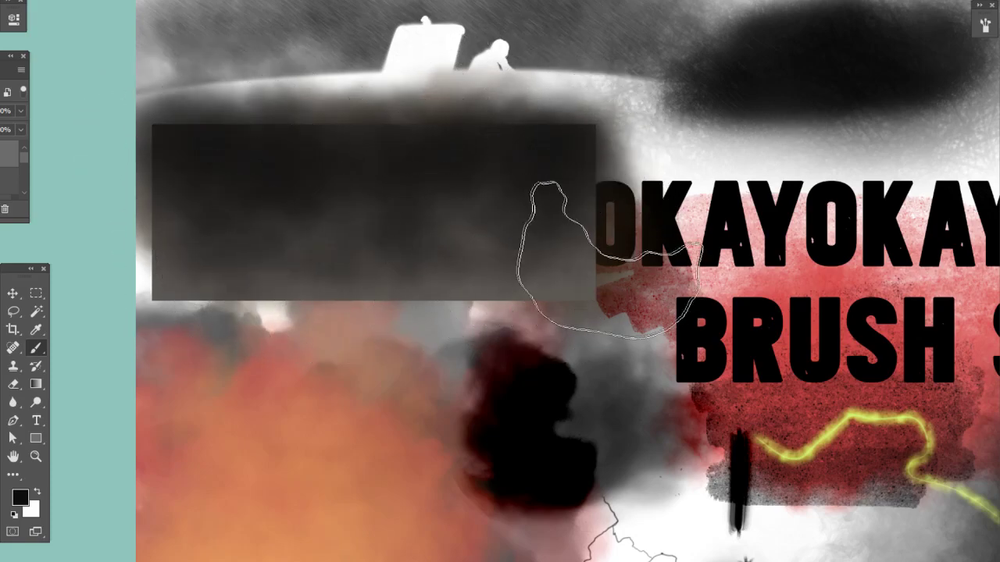
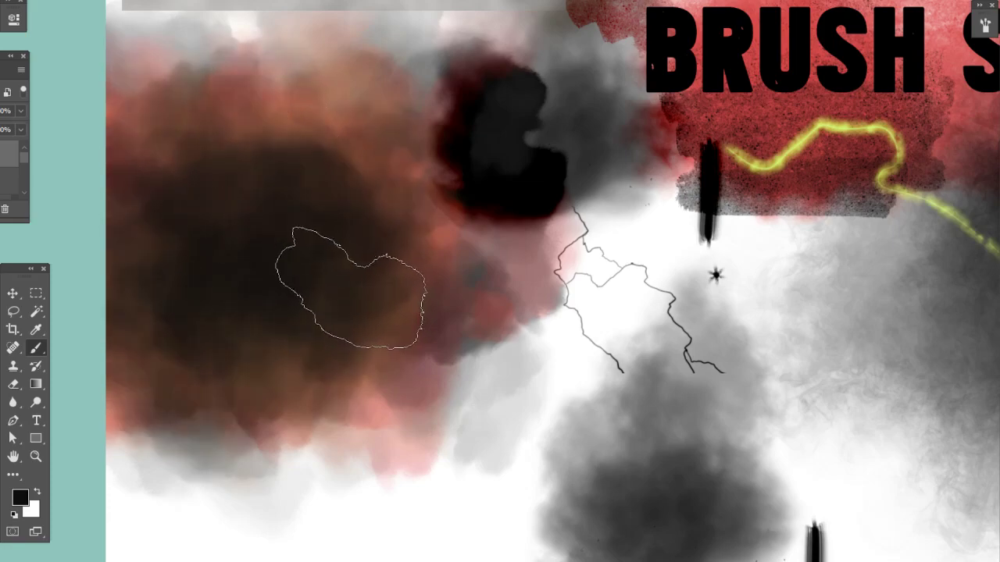
Paint dark smoke over the orange and red clouds and into the white area beneath them.
drag(447, 414, 455, 266)
mouse_move(301, 290)
mouse_down()
mouse_move(280, 217)
mouse_move(121, 204)
mouse_move(351, 210)
mouse_move(419, 231)
mouse_move(226, 225)
mouse_move(287, 246)
mouse_move(439, 269)
mouse_move(384, 272)
mouse_move(178, 236)
mouse_move(275, 259)
mouse_move(458, 257)
mouse_move(457, 147)
mouse_up()
drag(725, 248, 688, 299)
drag(408, 356, 405, 352)
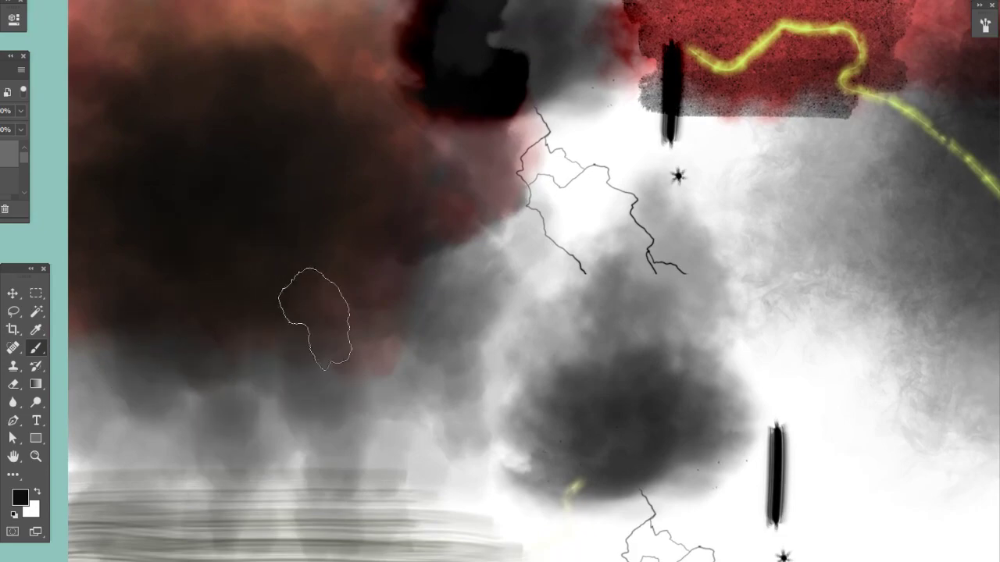
mouse_move(137, 339)
mouse_down()
mouse_move(313, 308)
mouse_move(264, 352)
mouse_move(73, 223)
mouse_move(145, 82)
mouse_move(146, 27)
mouse_move(398, 11)
mouse_up()
mouse_move(629, 292)
mouse_down()
mouse_move(612, 314)
mouse_move(635, 282)
mouse_up()
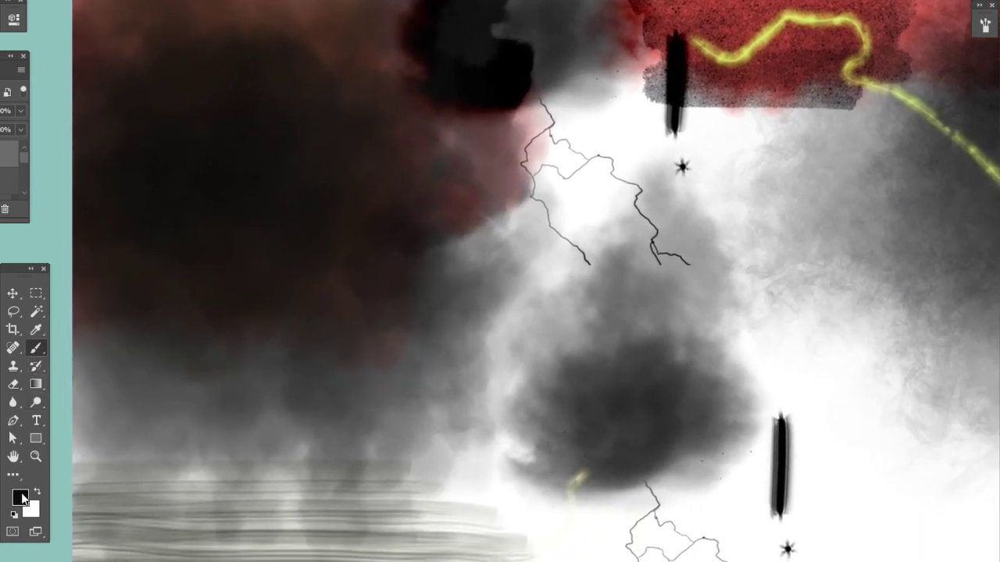
Set the foreground colour to light green and paint green haze over the lower part of the dark red clouds.
click(21, 498)
click(721, 237)
click(619, 131)
click(842, 106)
mouse_move(211, 400)
mouse_down()
mouse_move(114, 382)
mouse_move(201, 284)
mouse_move(368, 375)
mouse_move(212, 368)
mouse_move(158, 391)
mouse_move(453, 375)
mouse_move(461, 363)
mouse_move(234, 410)
mouse_move(57, 304)
mouse_move(141, 122)
mouse_move(116, 122)
mouse_move(357, 337)
mouse_move(375, 390)
mouse_move(311, 411)
mouse_up()
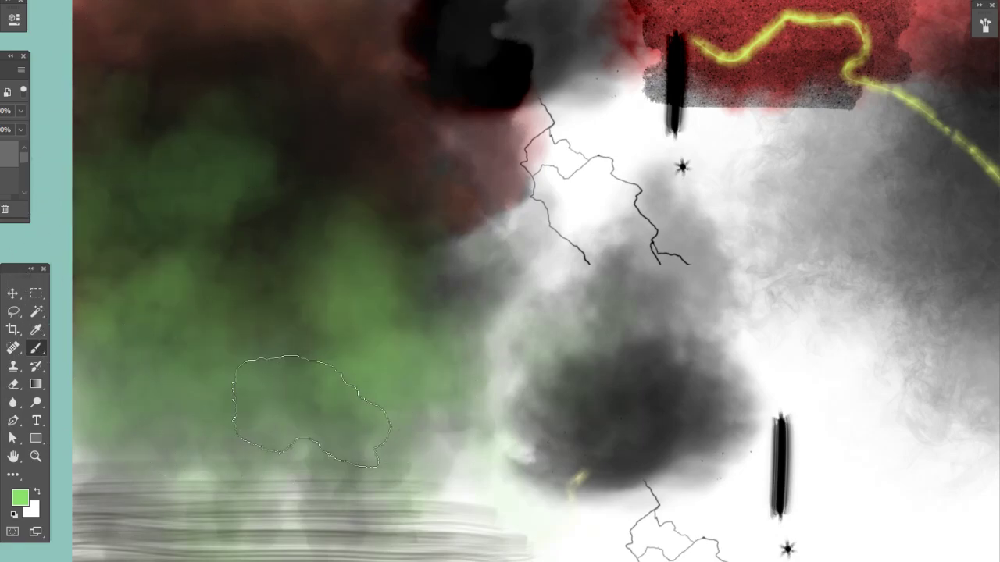
Choose the 28 px round brush and scatter small green and white specks over the green haze.
right_click(581, 225)
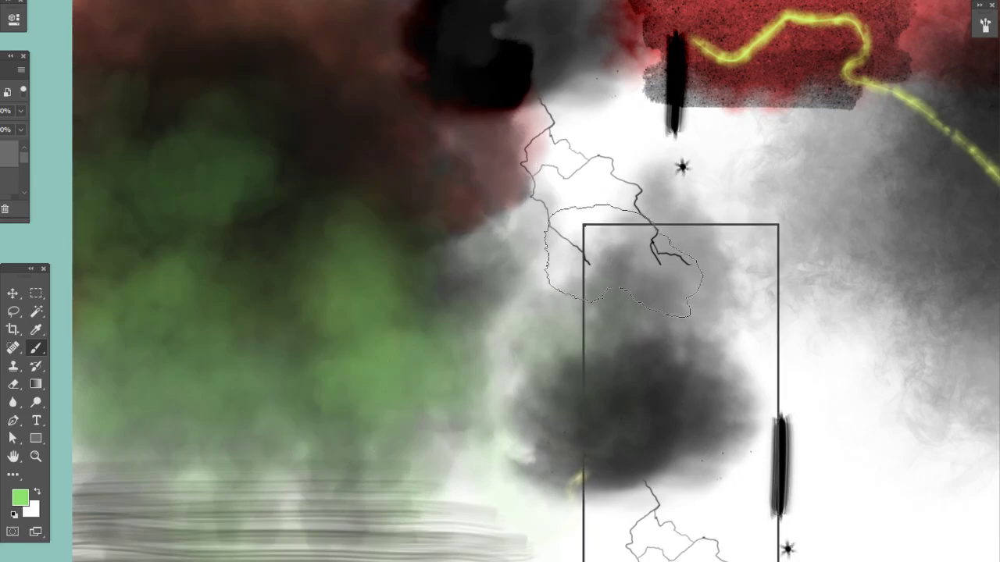
click(692, 368)
click(153, 375)
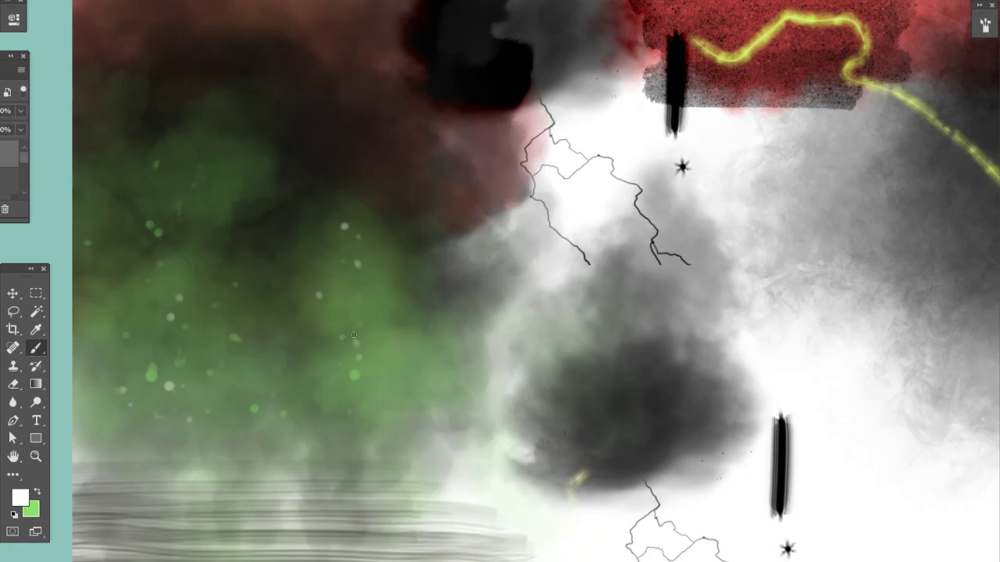
Choose the 430 px cloud brush, reset the colours to default, and paint a dark cloud in the canvas's lower-right white area.
right_click(420, 334)
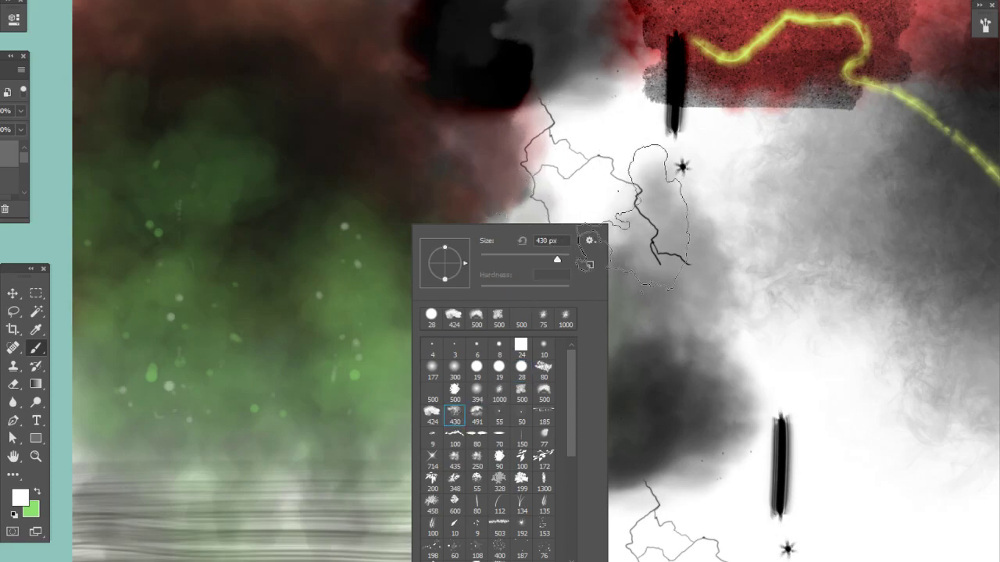
click(811, 349)
drag(848, 402, 366, 279)
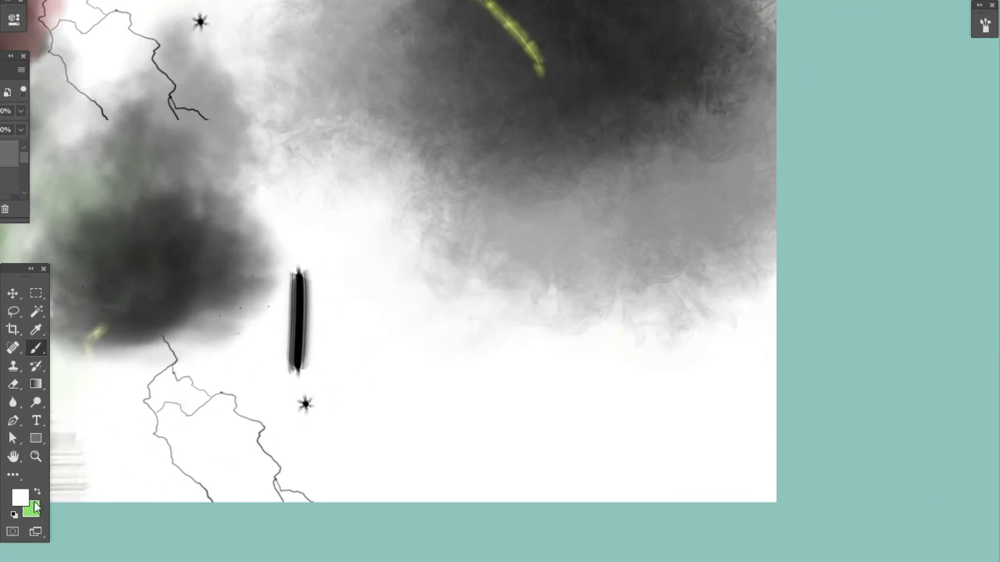
click(14, 515)
mouse_move(547, 390)
mouse_down()
mouse_move(515, 389)
mouse_move(557, 399)
mouse_move(449, 435)
mouse_move(581, 441)
mouse_move(461, 354)
mouse_move(404, 350)
mouse_move(493, 423)
mouse_move(566, 441)
mouse_move(465, 451)
mouse_move(644, 420)
mouse_move(559, 414)
mouse_move(557, 335)
mouse_move(489, 409)
mouse_move(556, 410)
mouse_move(569, 338)
mouse_move(503, 274)
mouse_move(590, 344)
mouse_move(685, 377)
mouse_move(464, 461)
mouse_move(550, 365)
mouse_move(574, 284)
mouse_move(514, 295)
mouse_up()
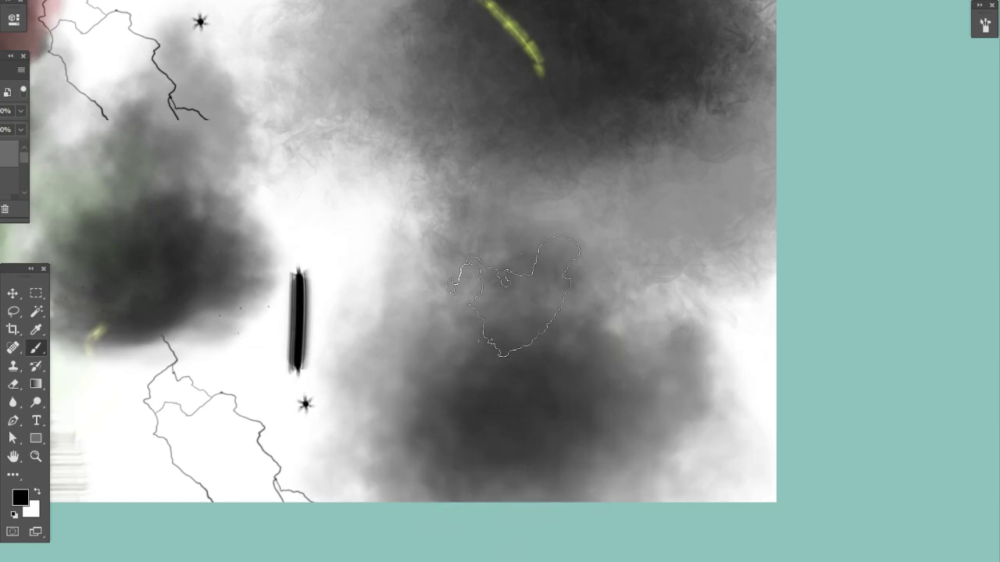
mouse_move(513, 295)
mouse_down()
mouse_move(523, 437)
mouse_move(513, 447)
mouse_move(496, 406)
mouse_move(552, 412)
mouse_move(576, 402)
mouse_move(535, 367)
mouse_move(524, 392)
mouse_move(541, 380)
mouse_up()
Examine the 430 px cloud brush's Scattering, Shape Dynamics and Color Dynamics settings.
right_click(539, 383)
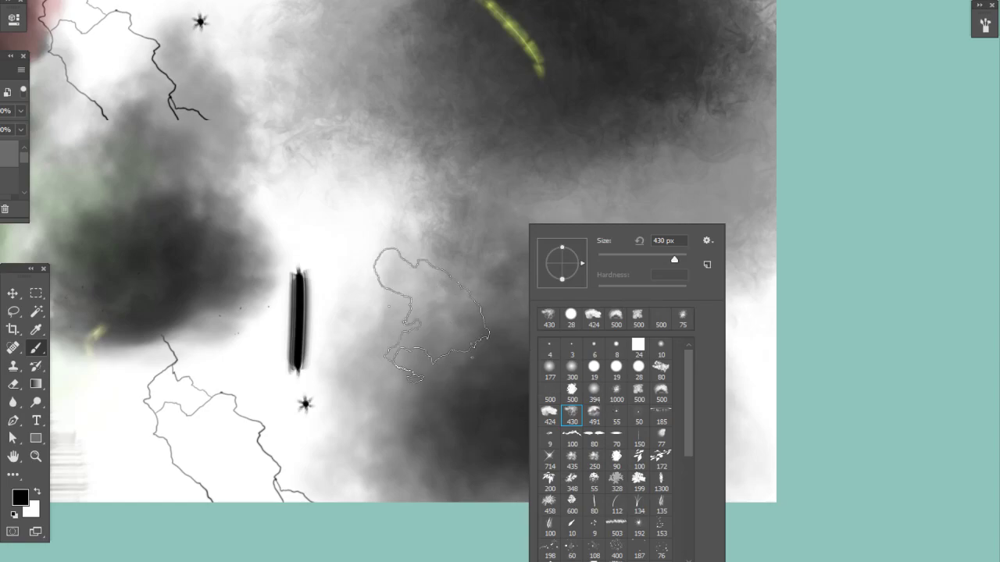
click(985, 26)
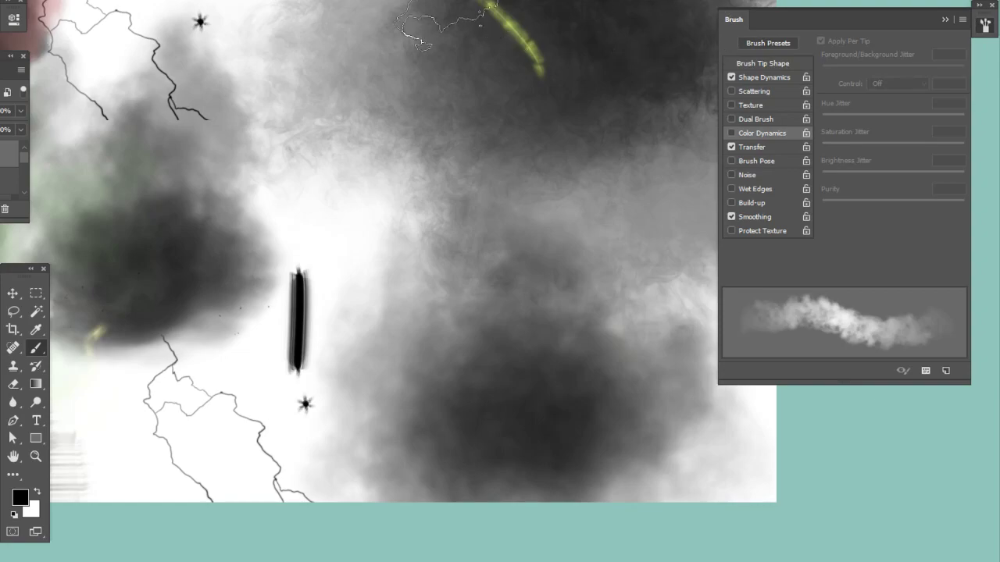
click(197, 0)
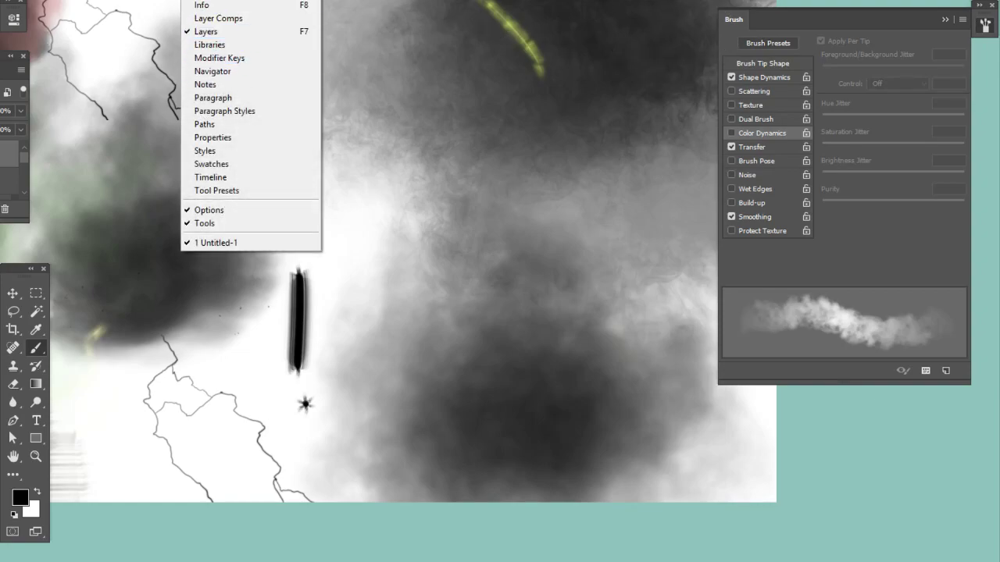
click(988, 27)
click(985, 22)
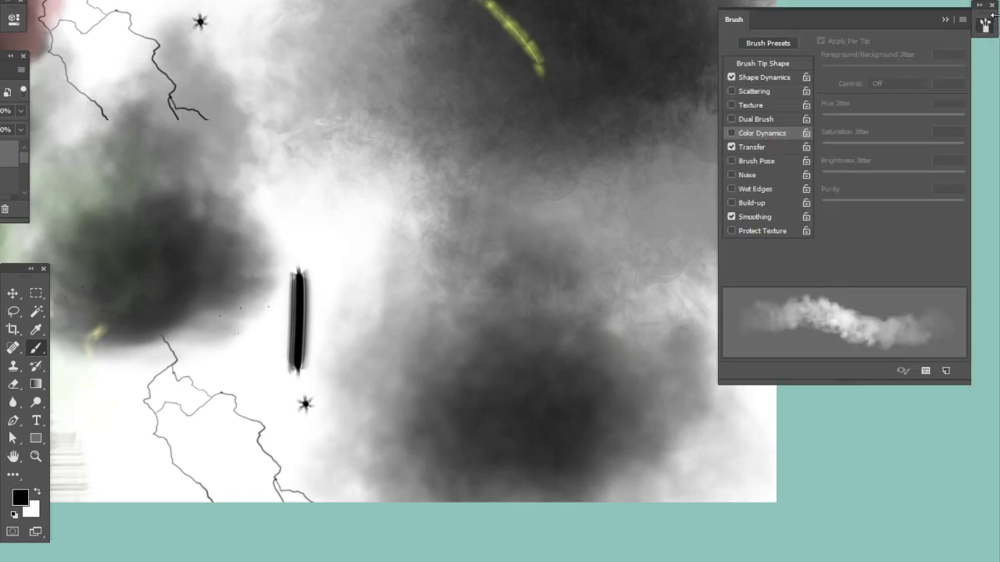
click(747, 89)
click(732, 91)
click(765, 76)
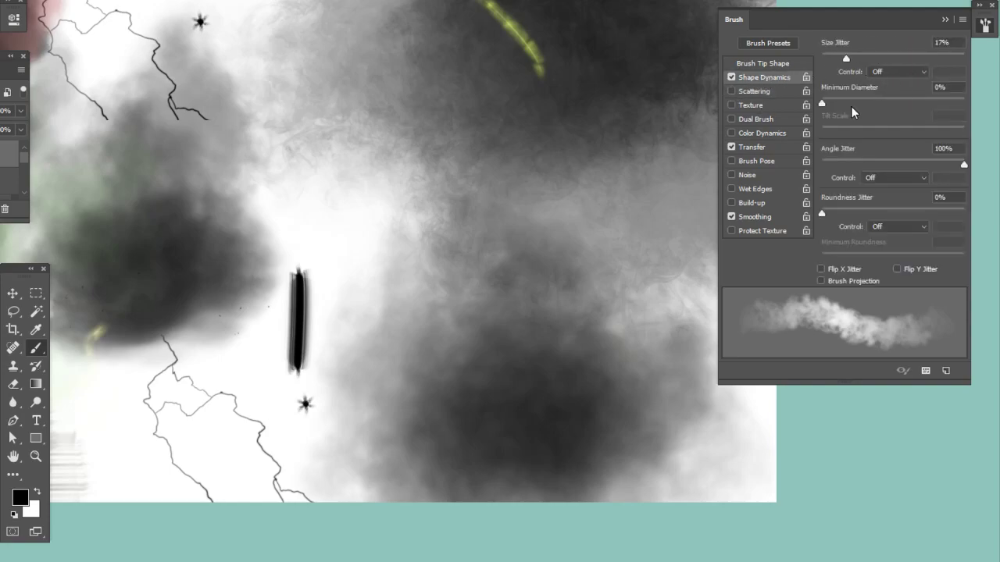
click(759, 133)
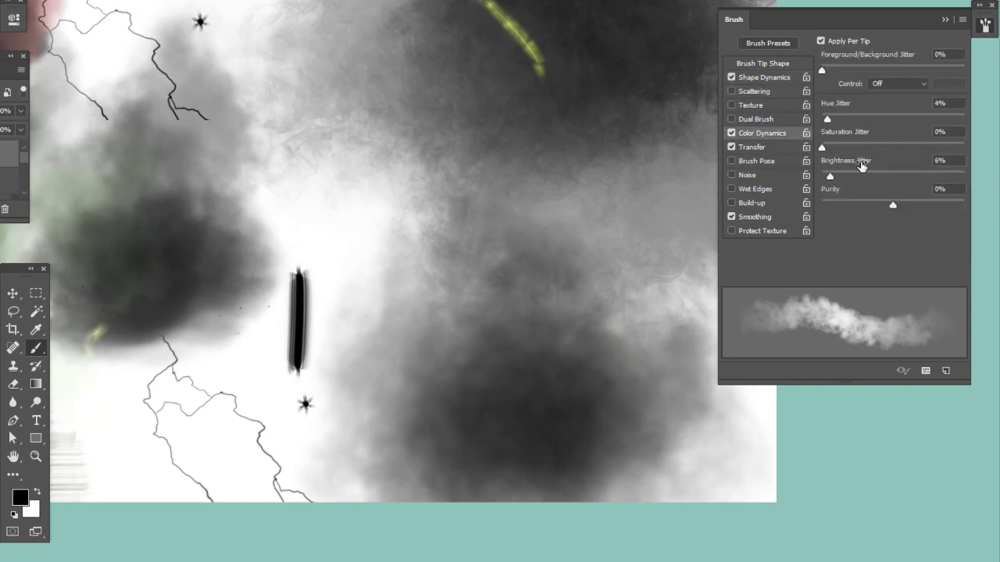
click(731, 133)
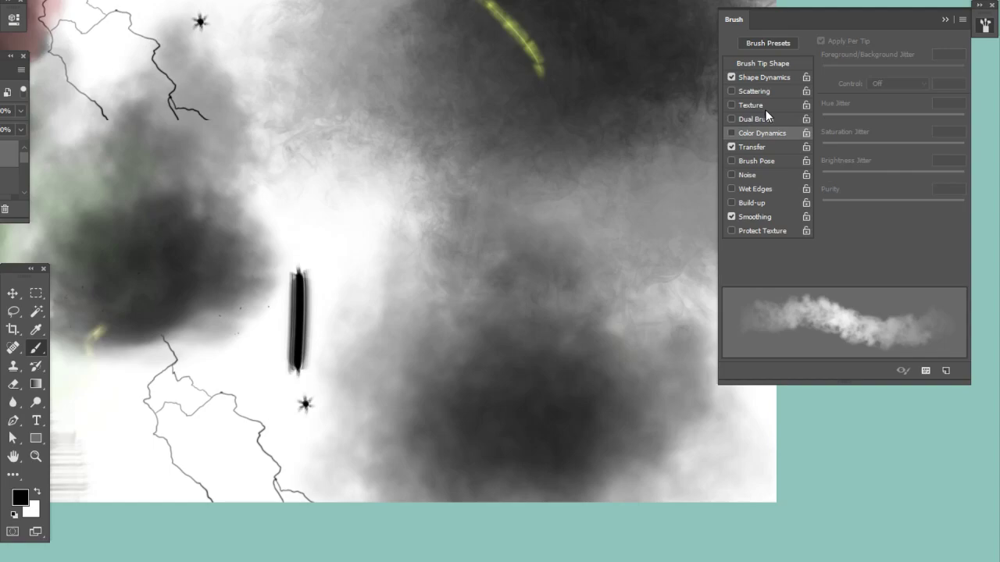
click(945, 21)
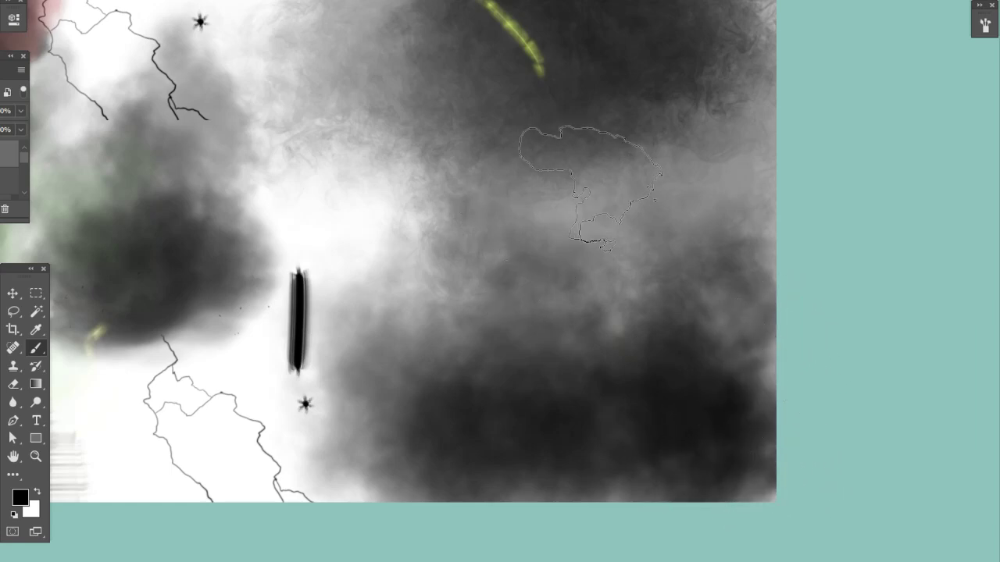
Enable Color Dynamics with Foreground/Background Jitter 34%, Hue Jitter 43%, Saturation Jitter 27% and Brightness Jitter 21%.
click(985, 25)
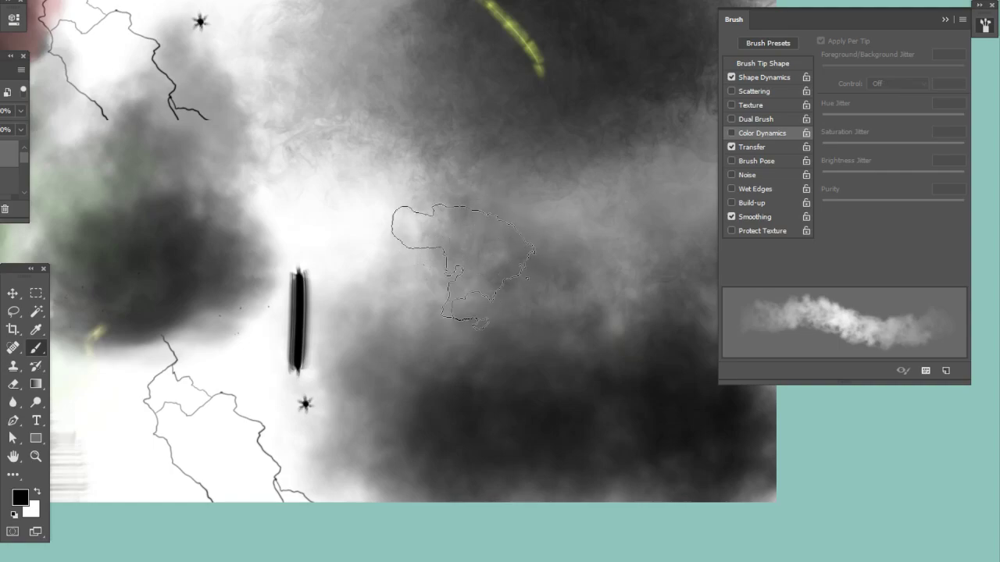
click(750, 133)
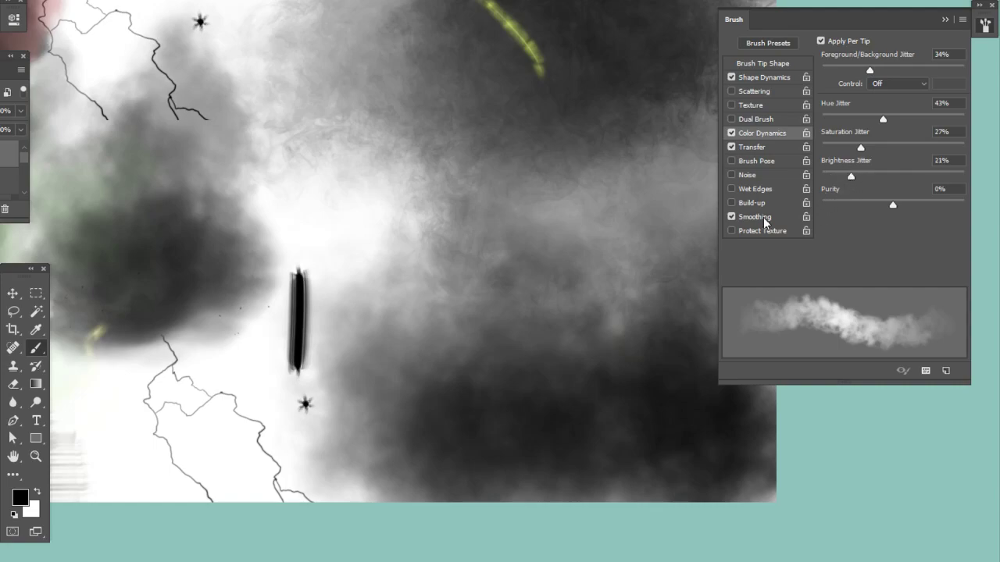
Open the new brush preset naming dialog for the adjusted 430 px brush, cancel it, and view the end of the preset list.
right_click(601, 328)
click(687, 241)
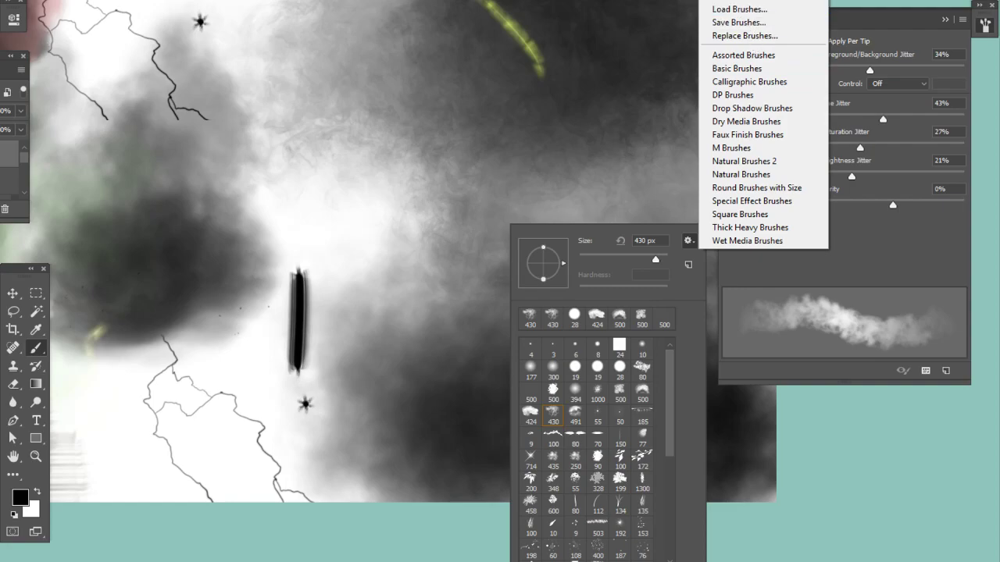
click(742, 0)
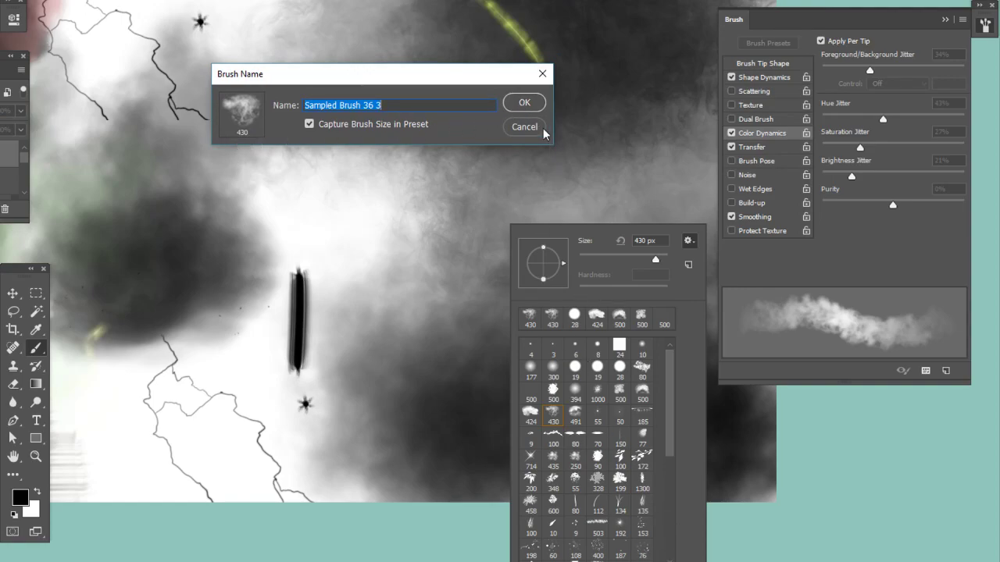
click(525, 126)
drag(670, 407, 669, 536)
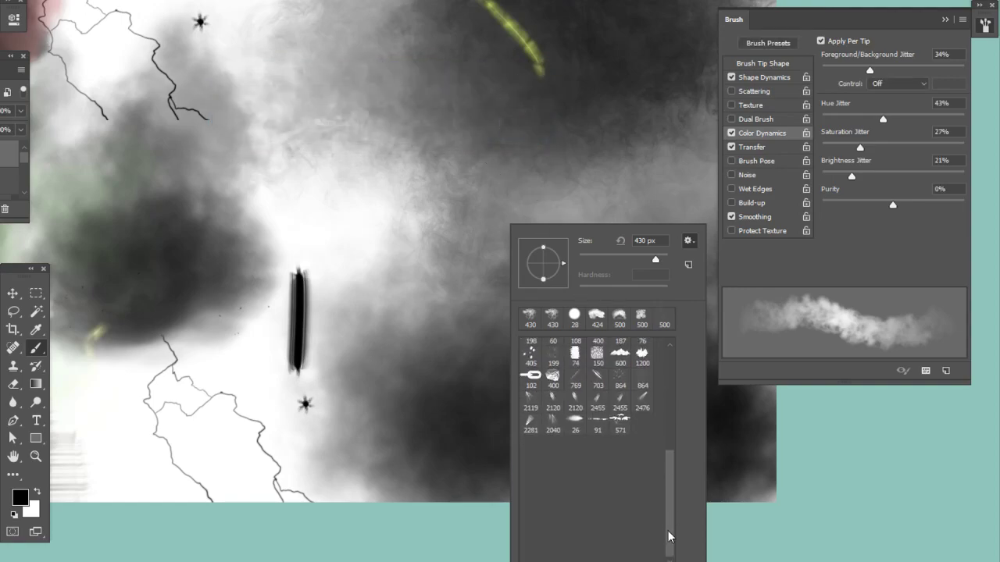
click(548, 158)
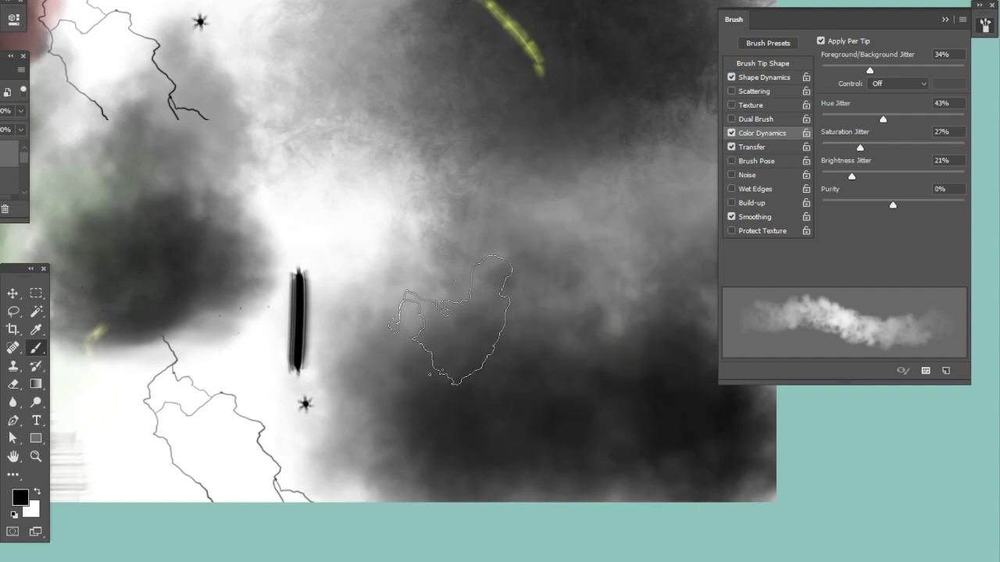
Choose the 491 px cloud brush and paint a dense black cloud in the canvas's lower-right area.
right_click(559, 332)
click(517, 349)
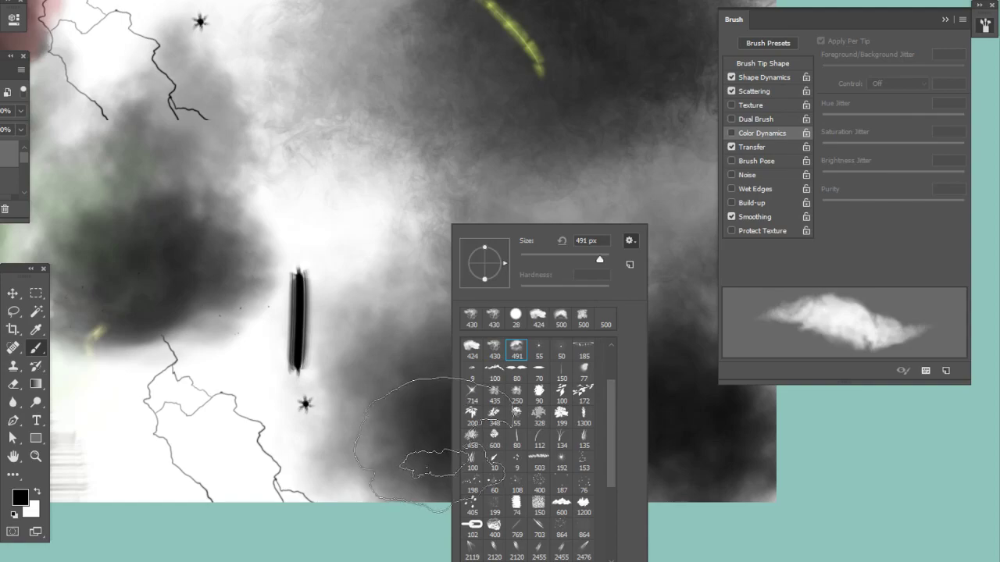
mouse_move(489, 421)
mouse_down()
mouse_move(557, 504)
mouse_move(446, 488)
mouse_move(376, 525)
mouse_move(411, 523)
mouse_move(505, 361)
mouse_move(407, 325)
mouse_move(485, 282)
mouse_move(602, 314)
mouse_move(655, 288)
mouse_move(652, 383)
mouse_move(673, 483)
mouse_move(524, 523)
mouse_move(331, 457)
mouse_move(336, 484)
mouse_move(273, 475)
mouse_move(328, 406)
mouse_move(355, 279)
mouse_move(379, 247)
mouse_move(488, 403)
mouse_move(556, 404)
mouse_move(531, 305)
mouse_move(625, 351)
mouse_up()
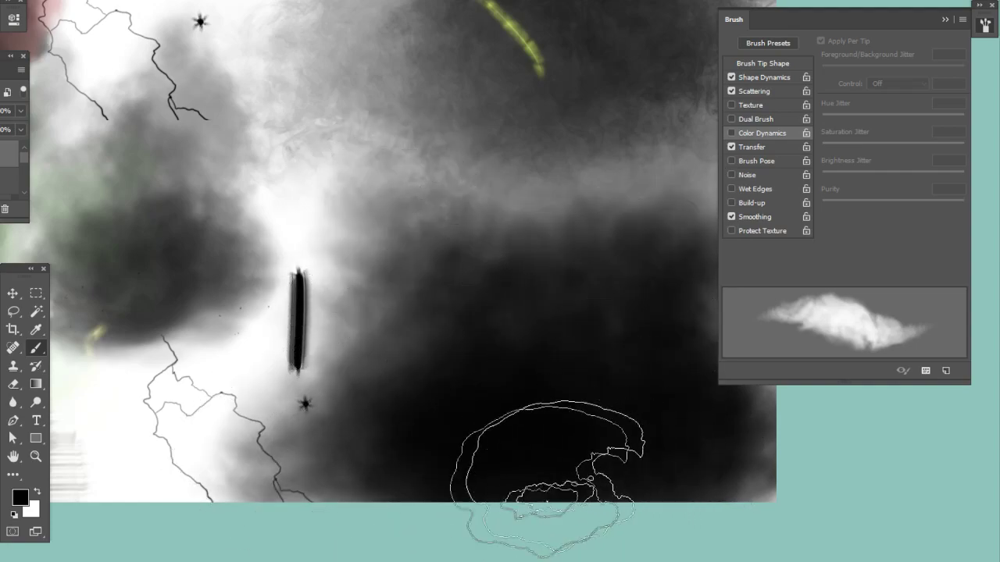
Swap the colours, set the foreground to dark red, and paint a red cloud over the black one.
key(x)
click(21, 499)
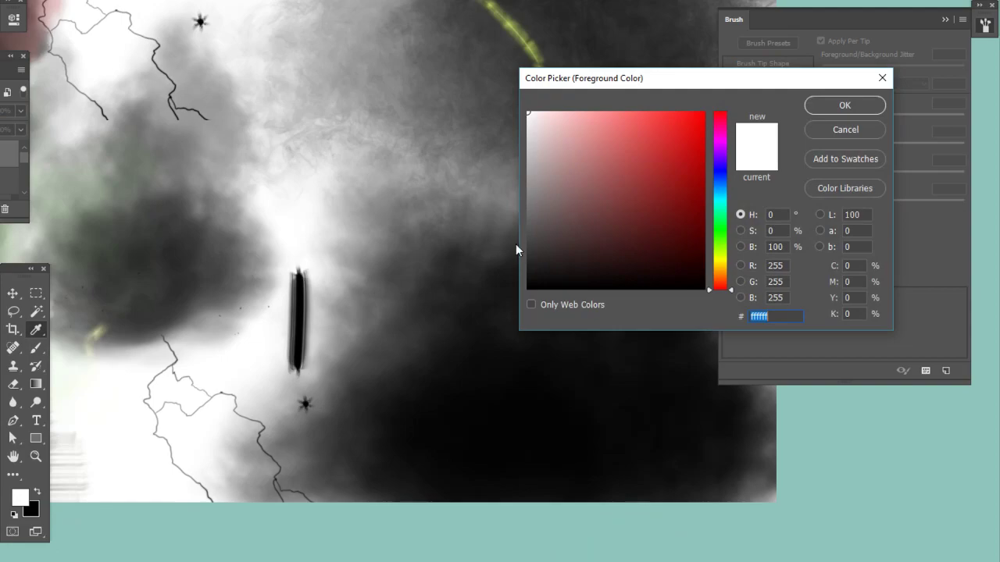
click(683, 159)
click(863, 106)
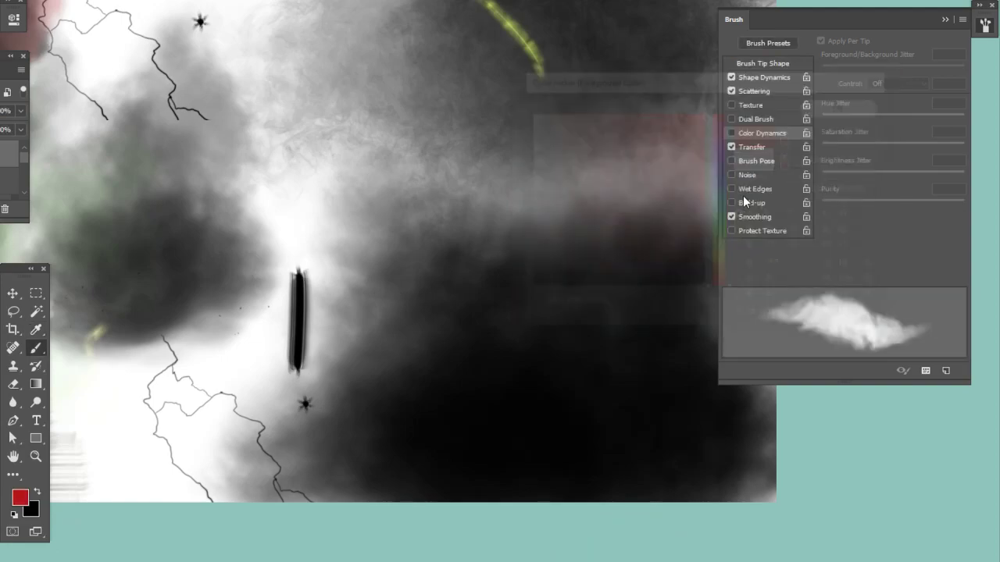
mouse_move(503, 413)
mouse_down()
mouse_move(560, 343)
mouse_move(510, 455)
mouse_move(428, 458)
mouse_move(562, 508)
mouse_move(657, 489)
mouse_move(544, 421)
mouse_move(520, 426)
mouse_move(437, 504)
mouse_move(462, 385)
mouse_move(561, 359)
mouse_move(641, 464)
mouse_move(665, 370)
mouse_move(653, 391)
mouse_move(651, 276)
mouse_move(539, 251)
mouse_move(487, 391)
mouse_move(410, 446)
mouse_move(397, 508)
mouse_move(445, 304)
mouse_move(514, 442)
mouse_move(582, 521)
mouse_move(618, 494)
mouse_move(612, 440)
mouse_move(492, 518)
mouse_move(539, 432)
mouse_up()
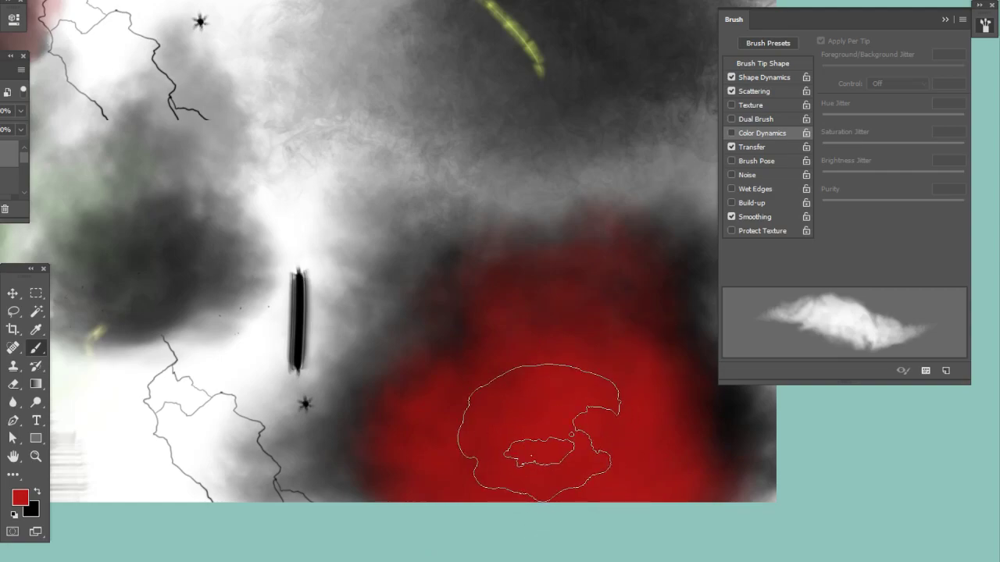
Set the foreground colour to bright red #ff3232 and paint glowing highlights inside the red cloud.
click(23, 500)
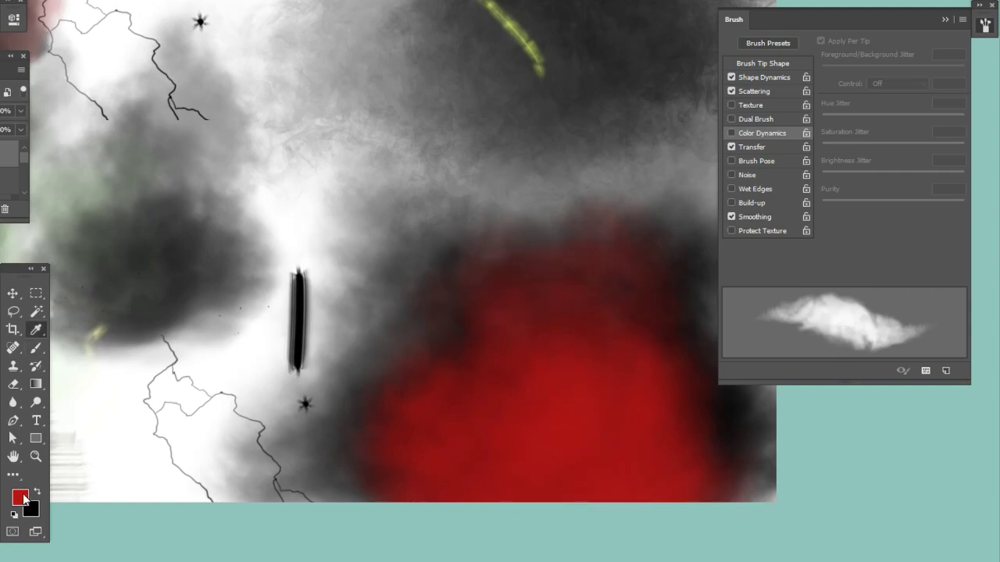
drag(675, 221, 669, 111)
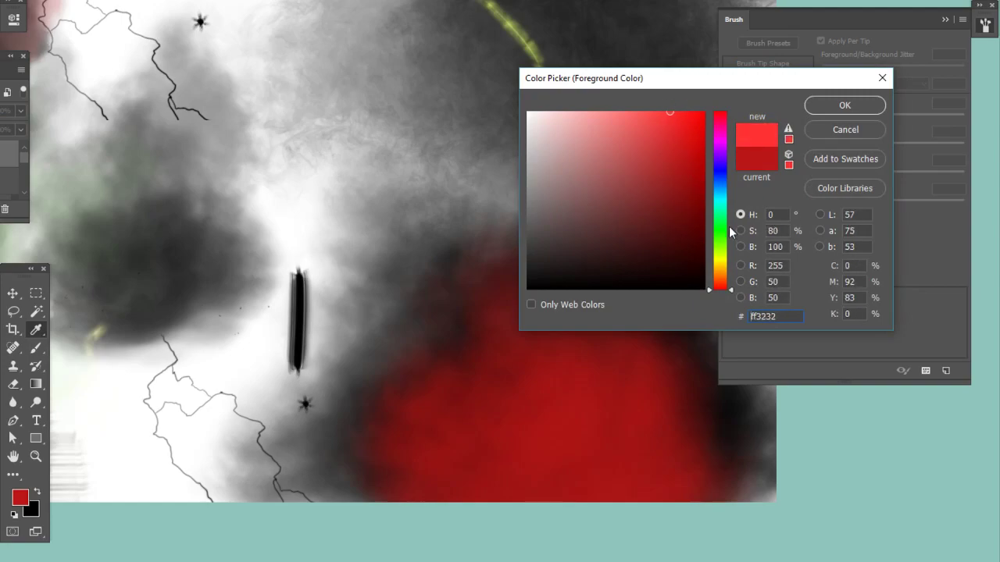
click(844, 104)
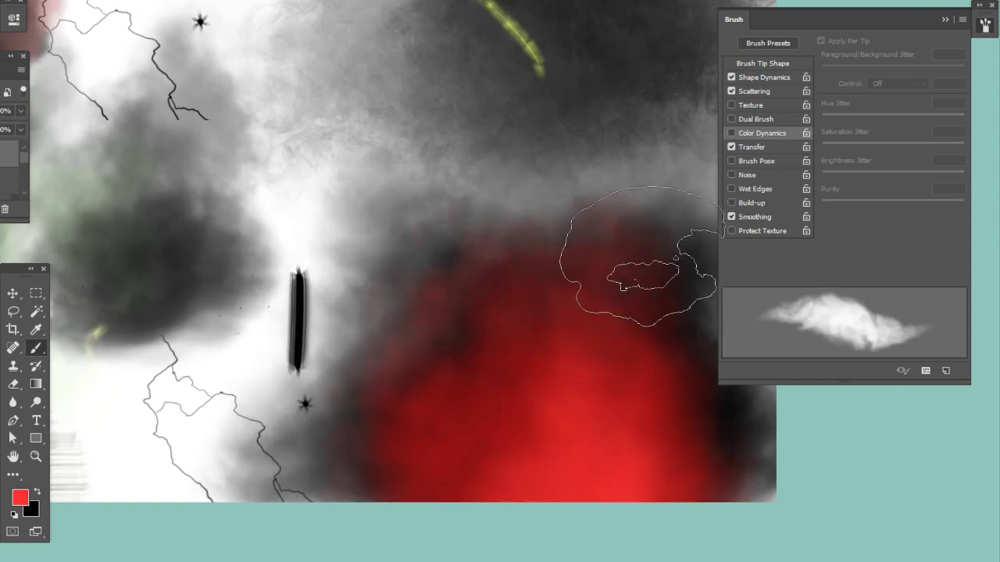
mouse_move(721, 483)
mouse_down()
mouse_move(666, 252)
mouse_move(603, 191)
mouse_move(533, 257)
mouse_move(519, 196)
mouse_move(498, 178)
mouse_move(459, 325)
mouse_move(384, 463)
mouse_up()
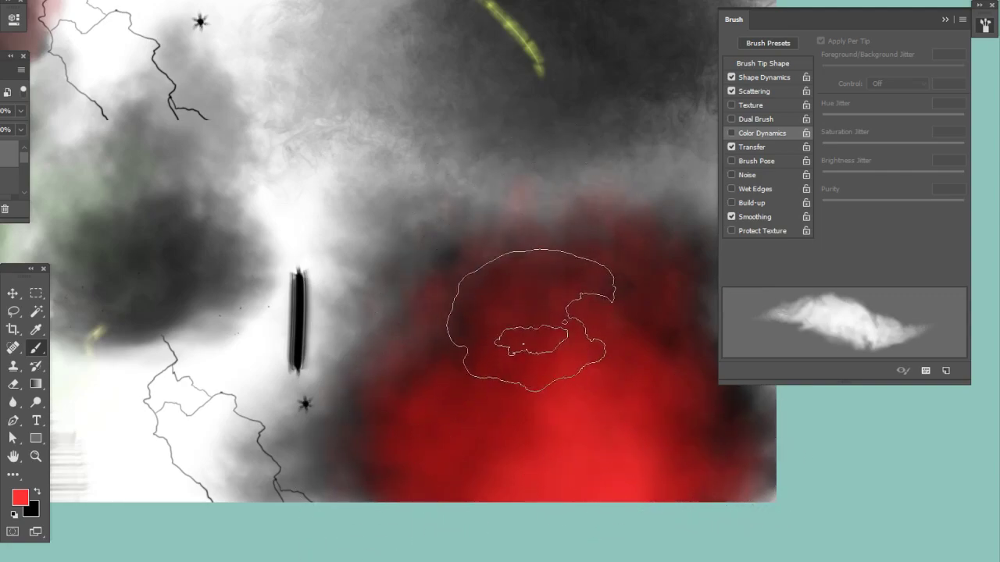
Choose the 55 px glow brush and set the foreground colour to pale yellow #ffef95.
right_click(668, 309)
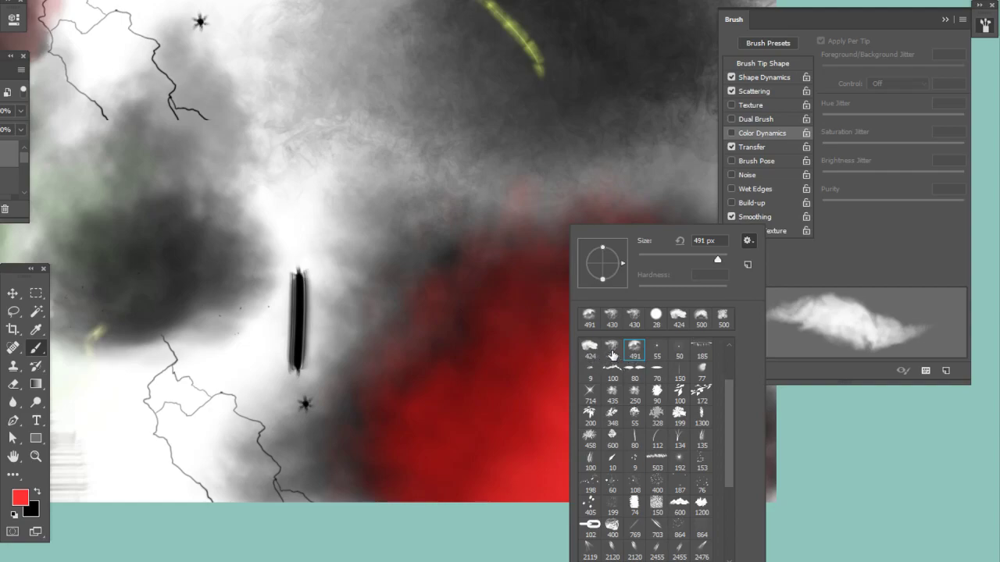
click(657, 351)
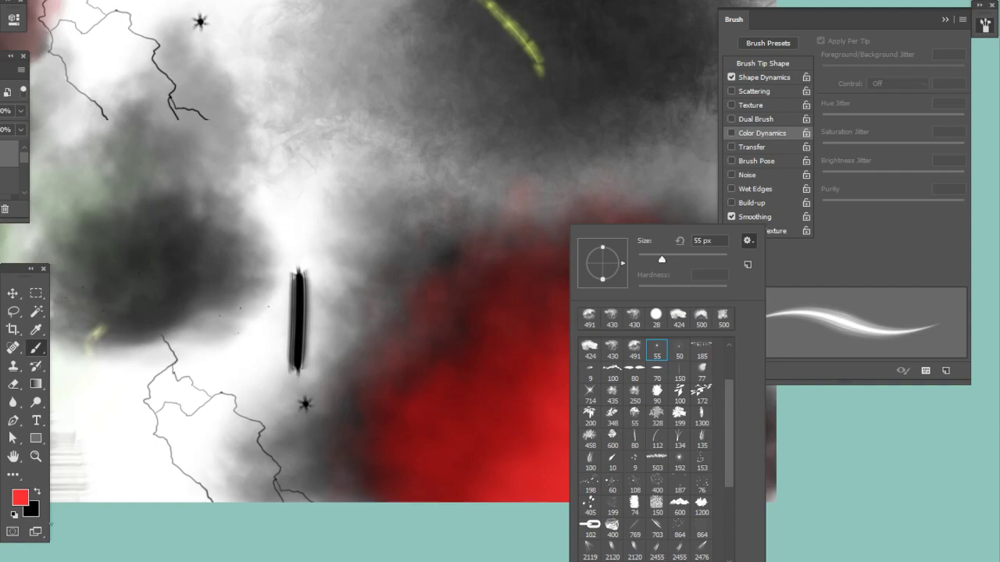
click(331, 267)
click(19, 498)
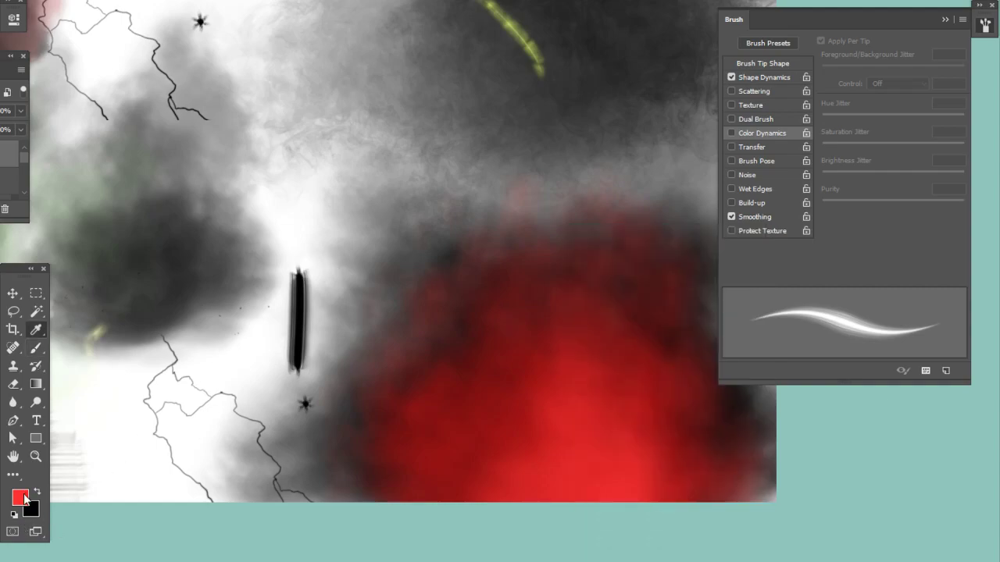
click(601, 109)
click(719, 265)
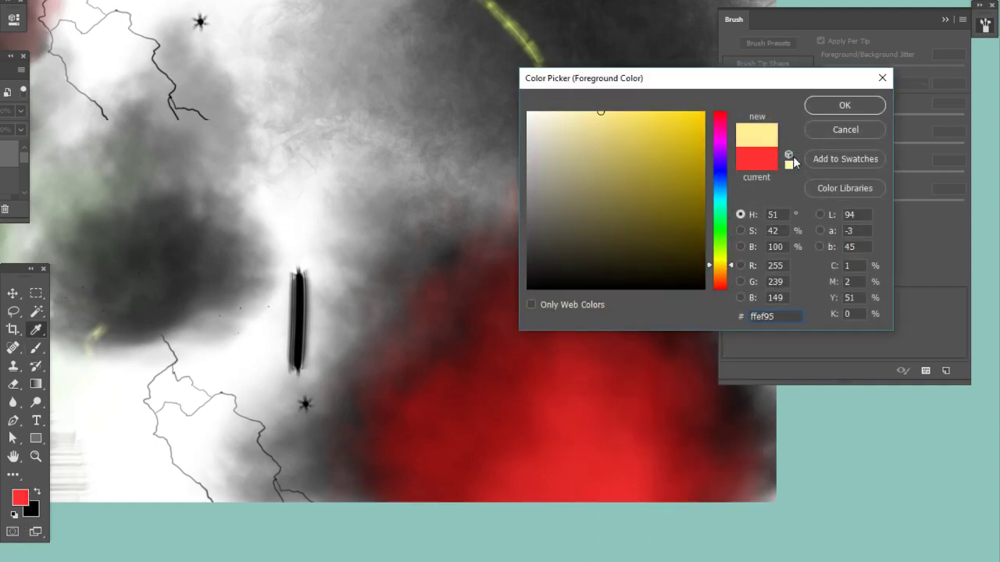
click(844, 105)
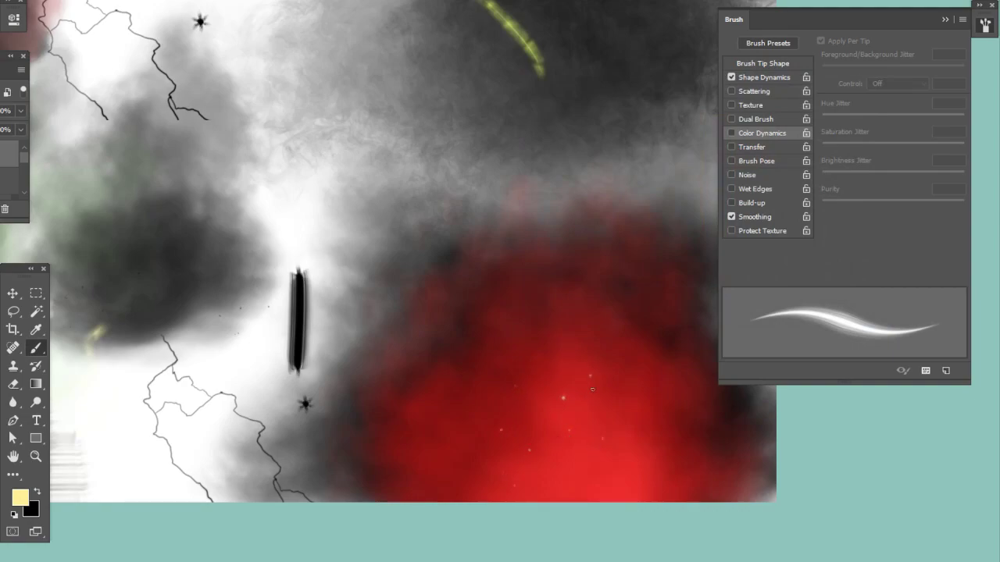
Dab small yellow sparks over the red cloud, undo the last stroke, and collapse the brush settings.
drag(635, 456, 629, 461)
click(643, 395)
drag(625, 444, 634, 440)
key(ctrl+z)
click(945, 19)
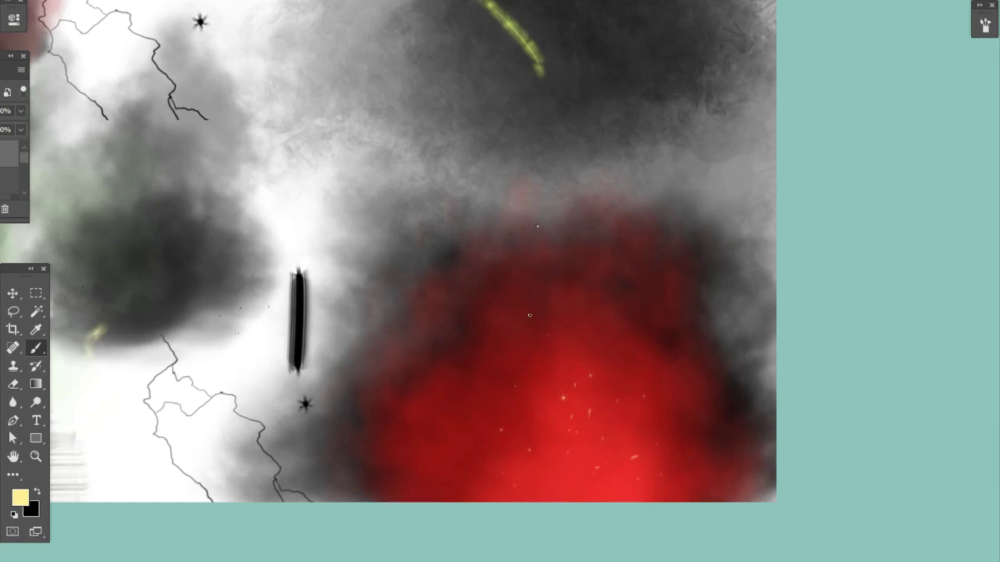
Reduce the glow brush to 6 px and set the foreground colour to lighter yellow #fff4b8.
right_click(530, 316)
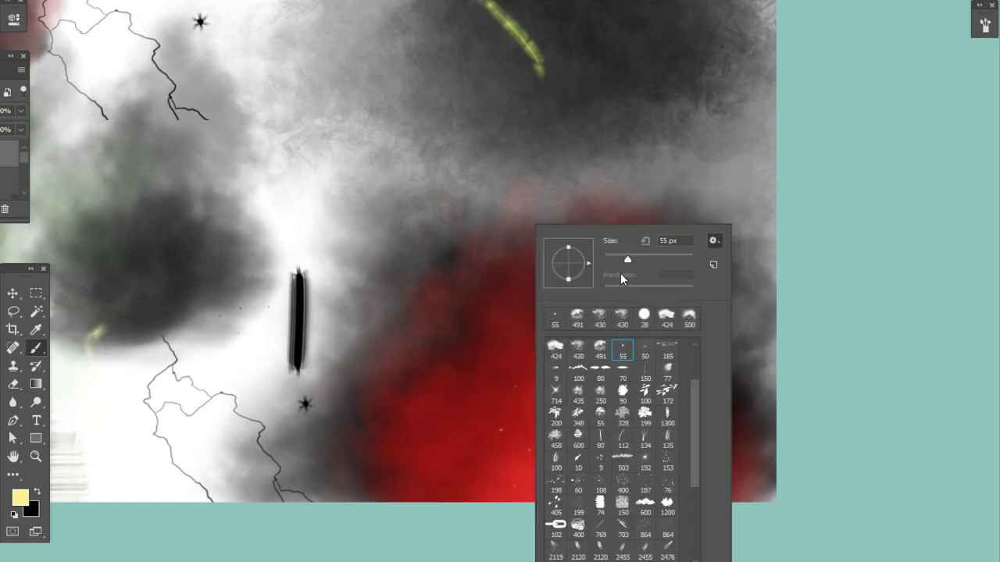
drag(611, 257, 606, 259)
click(466, 240)
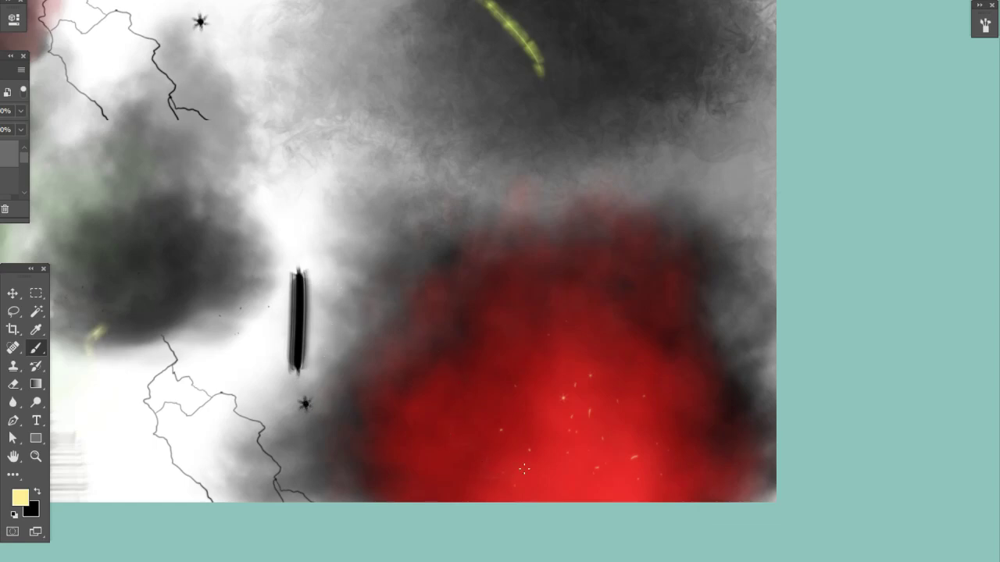
right_click(531, 346)
click(20, 497)
click(576, 111)
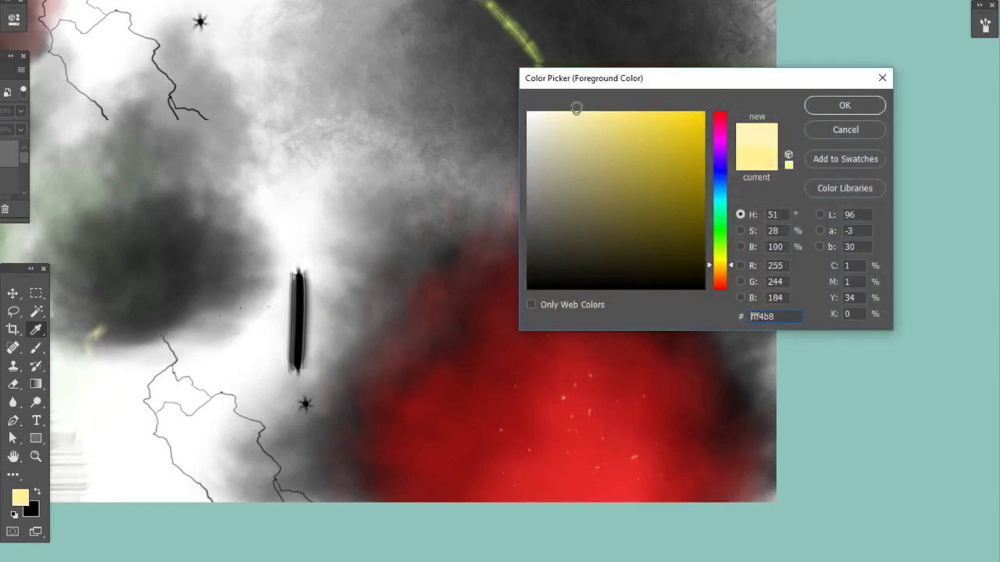
click(844, 105)
Try thin streaks at 14 px and lightning bolts at 58 px over the red cloud, and undo them.
right_click(685, 296)
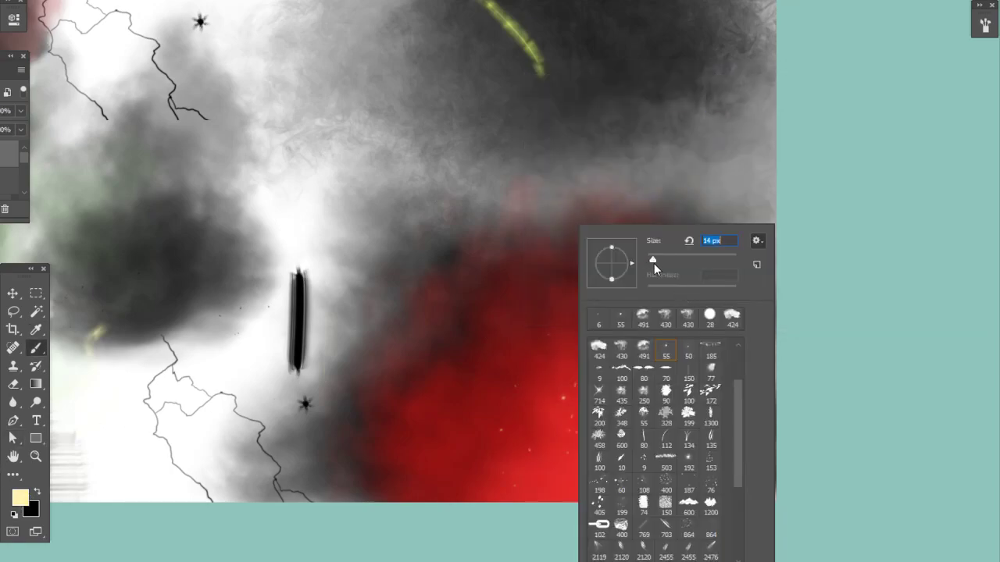
mouse_move(515, 356)
mouse_down()
mouse_move(502, 429)
mouse_move(522, 351)
mouse_up()
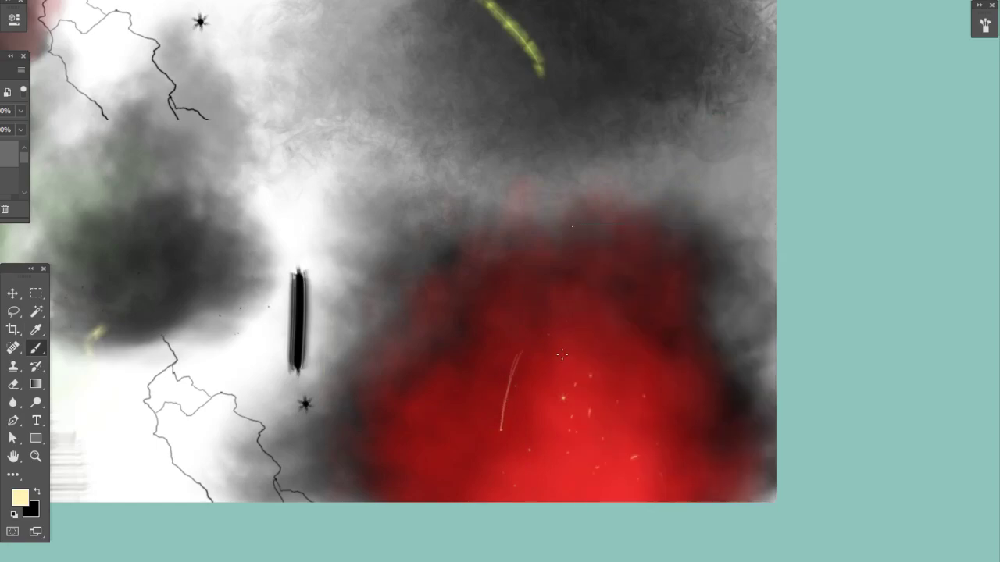
right_click(621, 298)
click(720, 263)
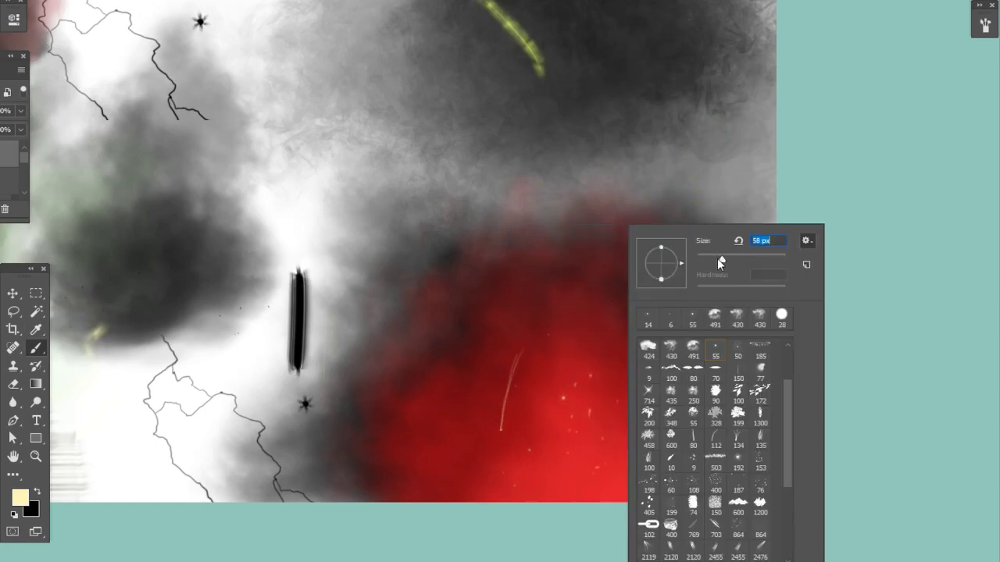
mouse_move(546, 355)
mouse_down()
mouse_move(487, 474)
mouse_move(534, 431)
mouse_move(567, 357)
mouse_up()
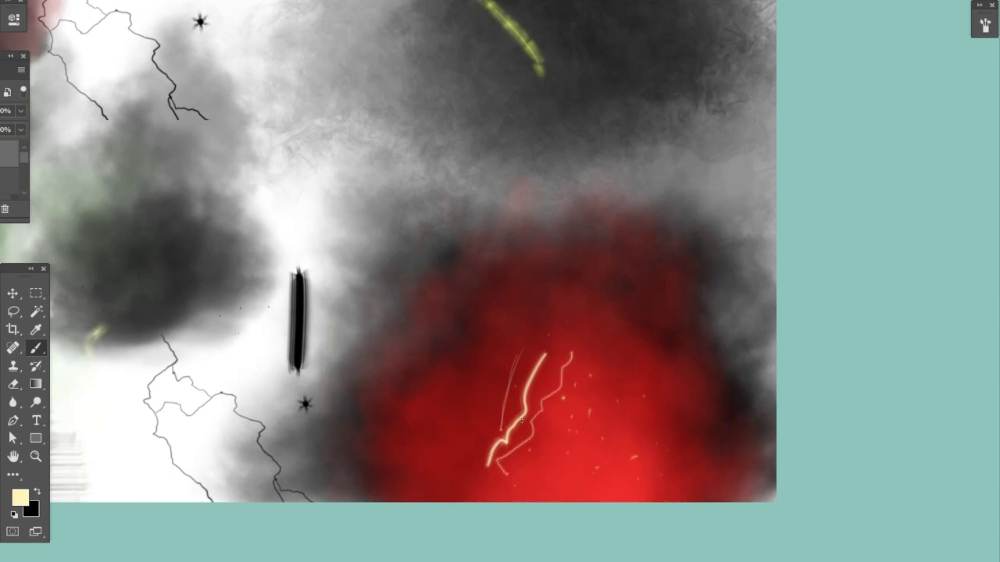
key(ctrl+z)
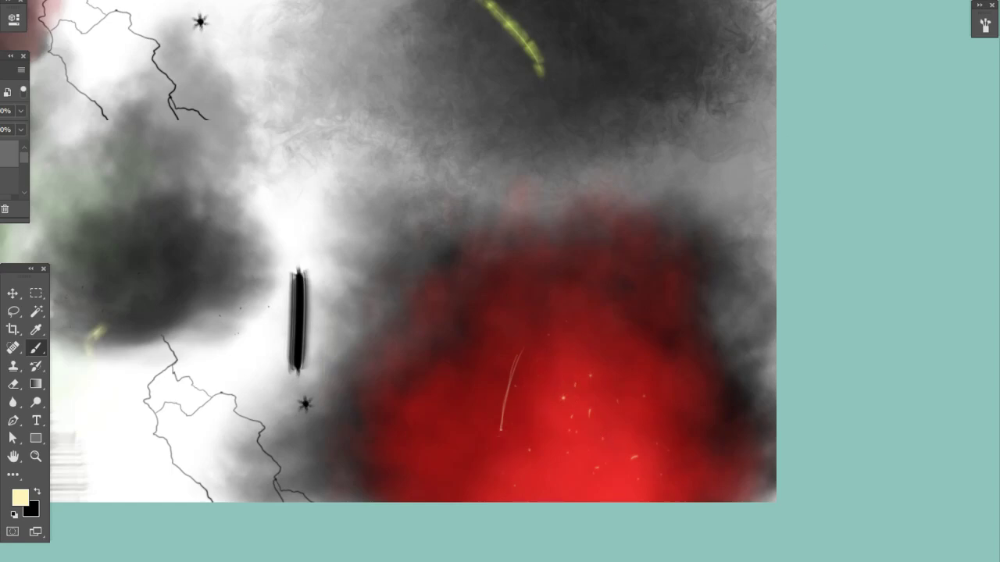
key(ctrl+z)
Handwrite "EAT AT MOE's" in glowing letters on the red cloud, try a jagged lightning stroke through it, and undo that stroke.
mouse_move(504, 372)
mouse_down()
mouse_move(473, 375)
mouse_move(483, 396)
mouse_move(512, 423)
mouse_move(511, 396)
mouse_move(556, 425)
mouse_up()
mouse_move(512, 390)
mouse_down()
mouse_move(554, 379)
mouse_move(559, 354)
mouse_move(613, 351)
mouse_move(581, 434)
mouse_up()
mouse_move(513, 478)
mouse_down()
mouse_move(564, 487)
mouse_move(543, 459)
mouse_move(579, 489)
mouse_up()
drag(547, 451, 599, 442)
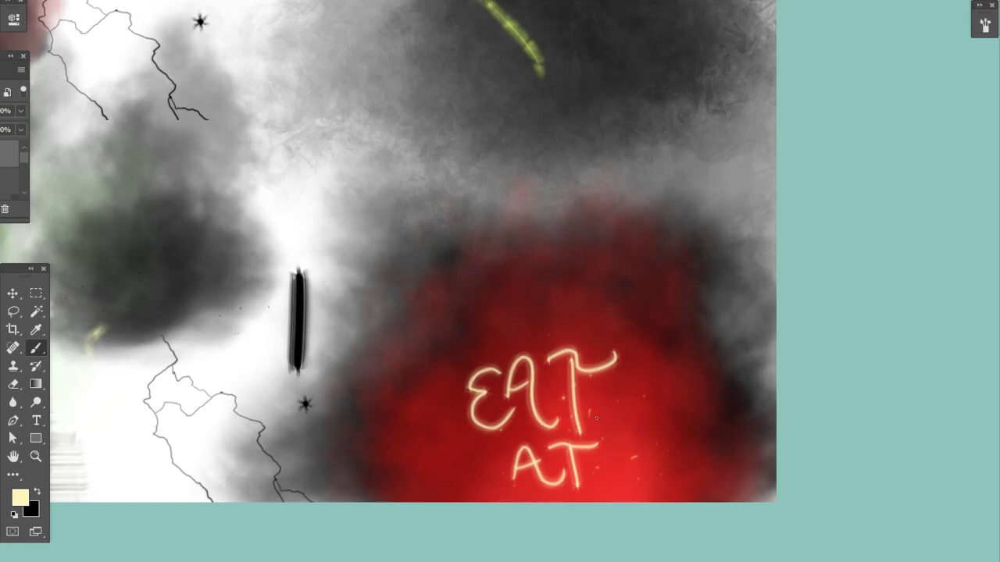
mouse_move(617, 473)
mouse_down()
mouse_move(635, 431)
mouse_move(647, 478)
mouse_up()
mouse_move(666, 437)
mouse_down()
mouse_move(684, 469)
mouse_move(703, 431)
mouse_up()
mouse_move(686, 453)
mouse_down()
mouse_move(697, 450)
mouse_move(702, 467)
mouse_up()
drag(710, 435, 712, 470)
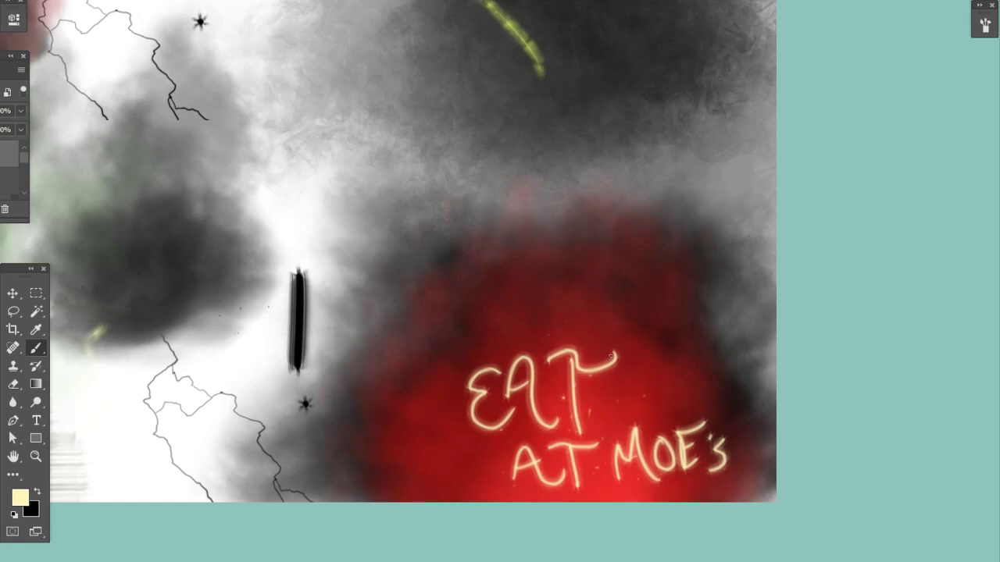
mouse_move(644, 353)
mouse_down()
mouse_move(623, 405)
mouse_move(596, 424)
mouse_move(604, 468)
mouse_move(594, 485)
mouse_move(620, 513)
mouse_up()
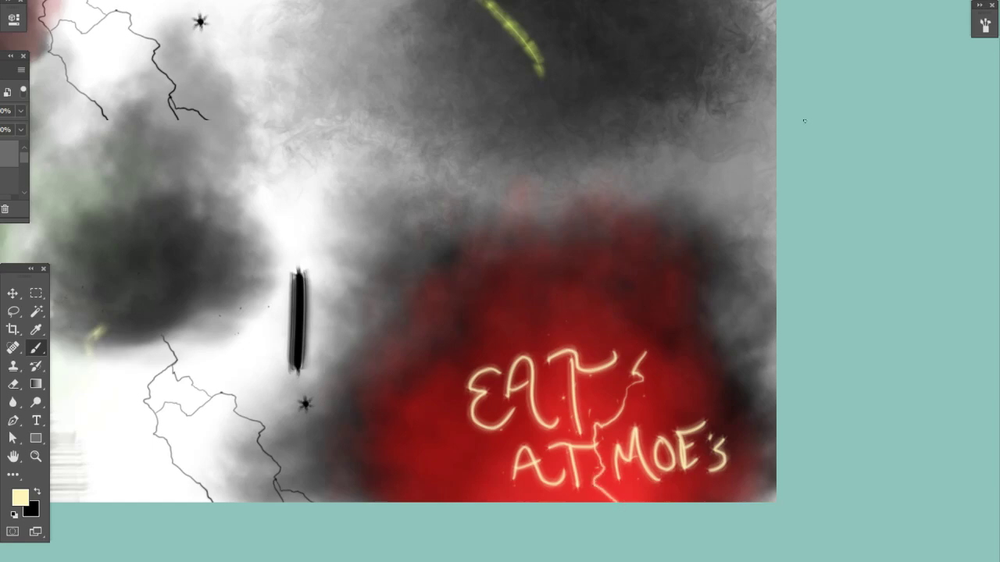
key(ctrl+z)
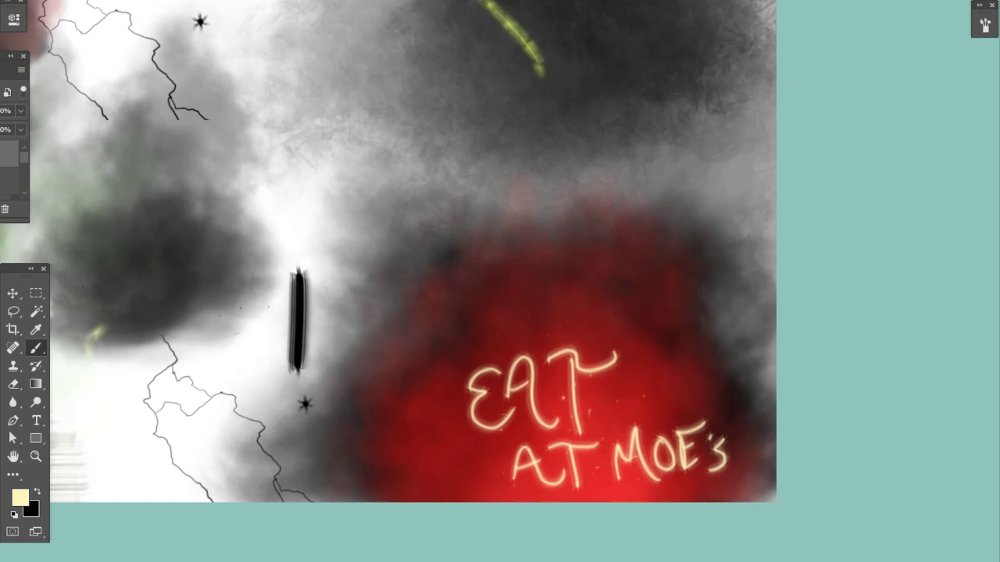
Choose the 50 px energy brush, try a loose outline around the lettering, and undo it.
right_click(536, 286)
click(639, 351)
click(428, 426)
mouse_move(457, 426)
mouse_down()
mouse_move(433, 482)
mouse_move(534, 496)
mouse_move(451, 367)
mouse_move(555, 306)
mouse_move(646, 285)
mouse_move(714, 354)
mouse_move(669, 391)
mouse_move(759, 422)
mouse_move(757, 497)
mouse_move(743, 459)
mouse_move(698, 408)
mouse_move(570, 308)
mouse_up()
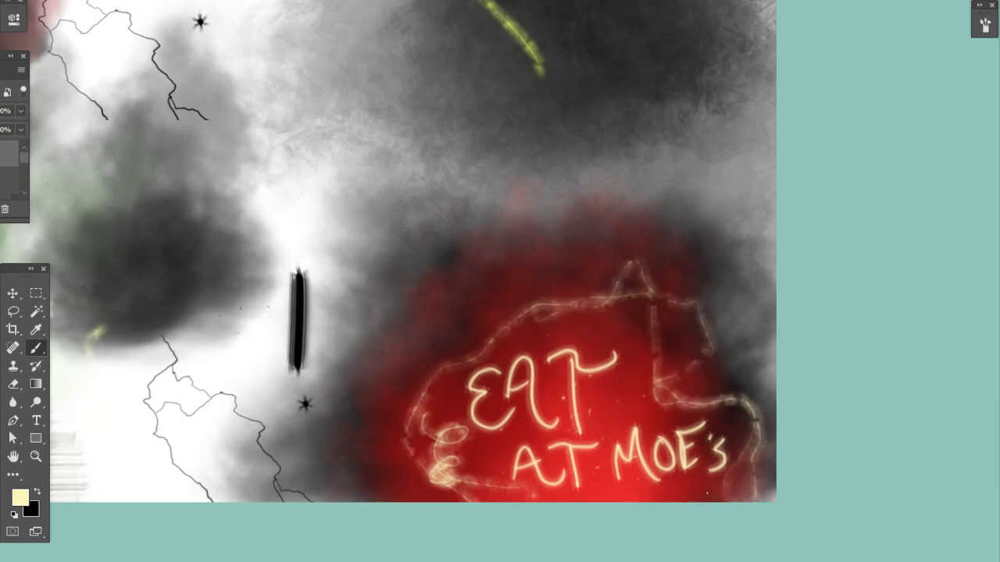
key(ctrl+z)
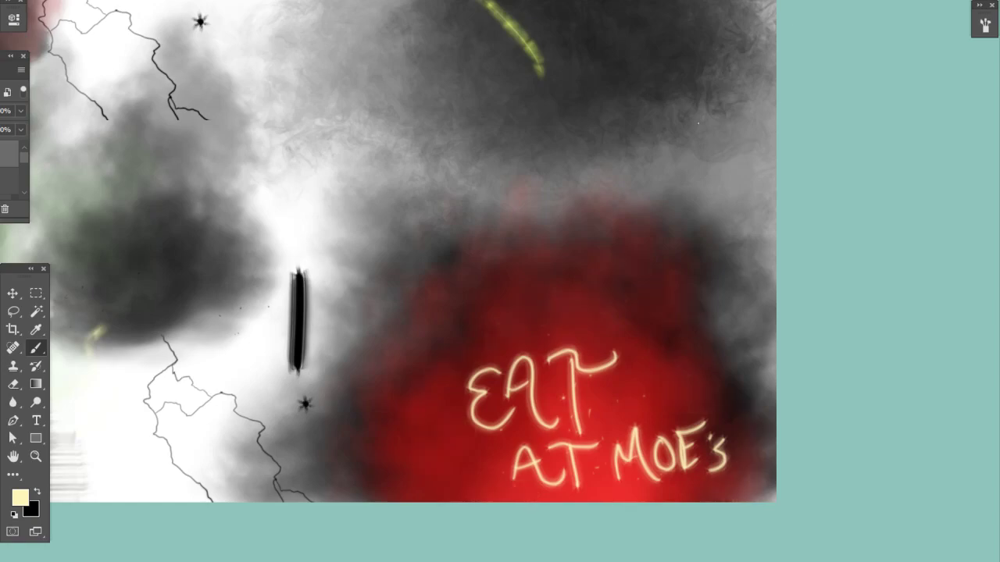
Paint a wispy pale yellow energy beam above the lettering, with a bright burst at each end and faint sparks around the nearer one.
mouse_move(728, 276)
mouse_down()
mouse_move(407, 347)
mouse_move(751, 275)
mouse_move(409, 338)
mouse_move(709, 291)
mouse_up()
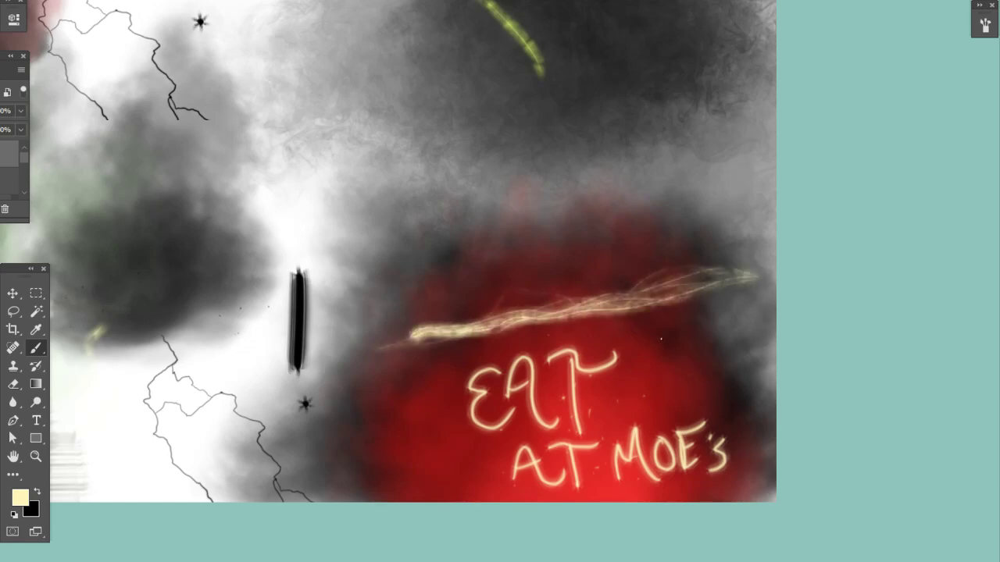
mouse_move(408, 335)
mouse_down()
mouse_move(406, 314)
mouse_move(420, 355)
mouse_move(431, 344)
mouse_move(410, 363)
mouse_move(422, 322)
mouse_move(406, 312)
mouse_move(402, 328)
mouse_up()
mouse_move(747, 271)
mouse_down()
mouse_move(755, 282)
mouse_move(740, 273)
mouse_move(742, 290)
mouse_move(757, 283)
mouse_move(755, 261)
mouse_up()
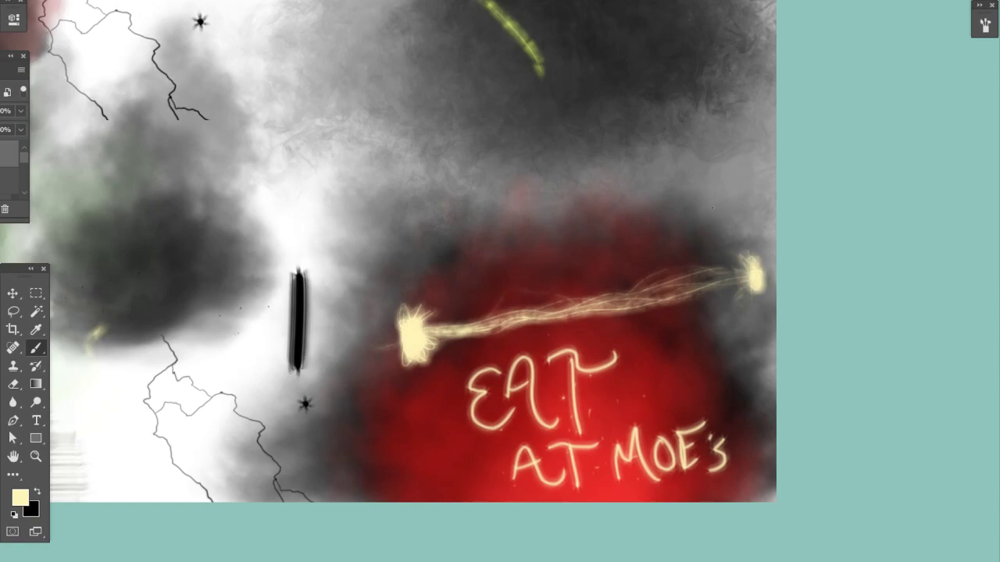
mouse_move(430, 306)
mouse_down()
mouse_move(438, 292)
mouse_move(407, 283)
mouse_up()
drag(410, 318, 416, 301)
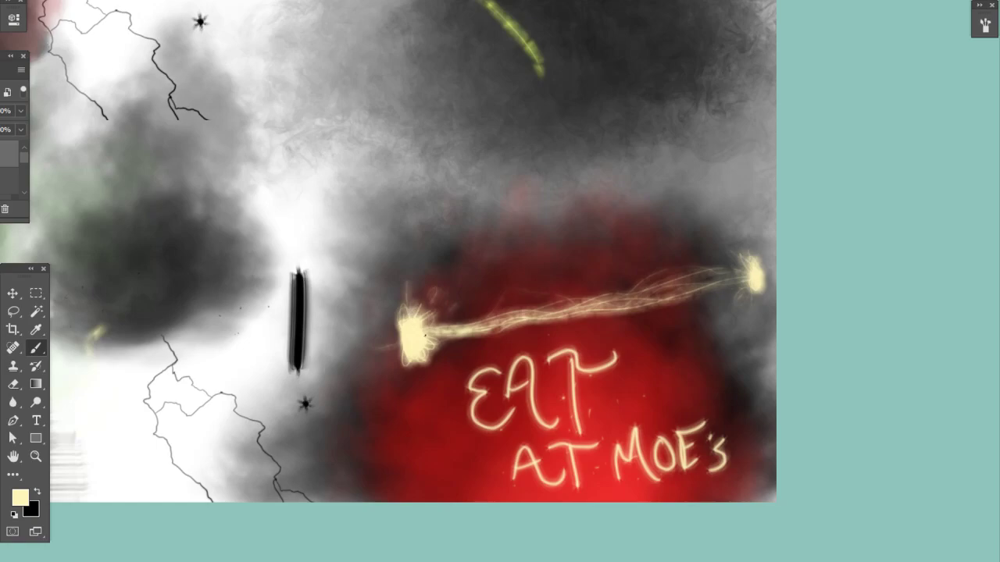
mouse_move(422, 360)
mouse_down()
mouse_move(415, 386)
mouse_move(413, 377)
mouse_up()
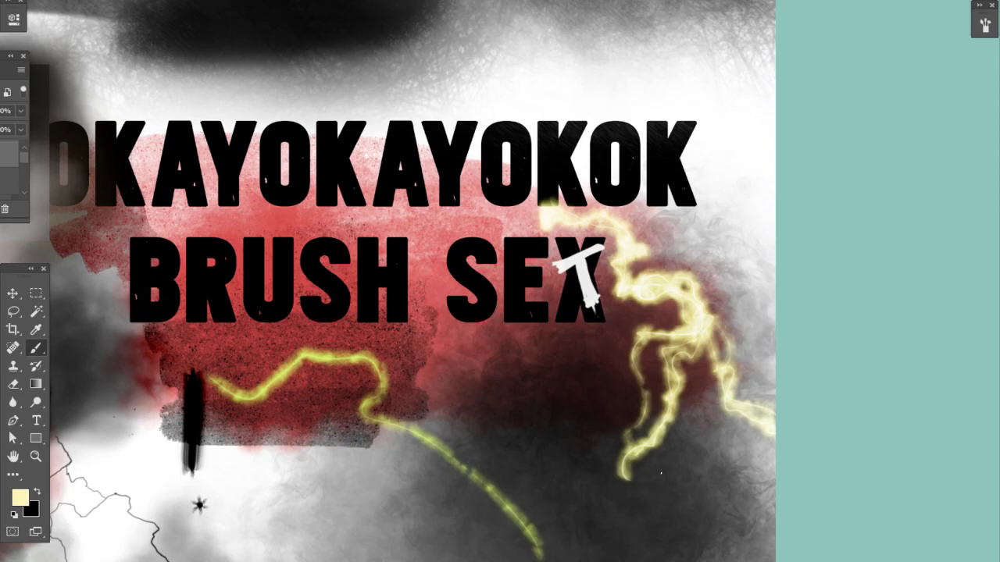
Look over the title and lettering areas of the canvas, and reopen the settings of the current energy brush.
drag(703, 508, 694, 452)
drag(654, 489, 617, 352)
click(20, 497)
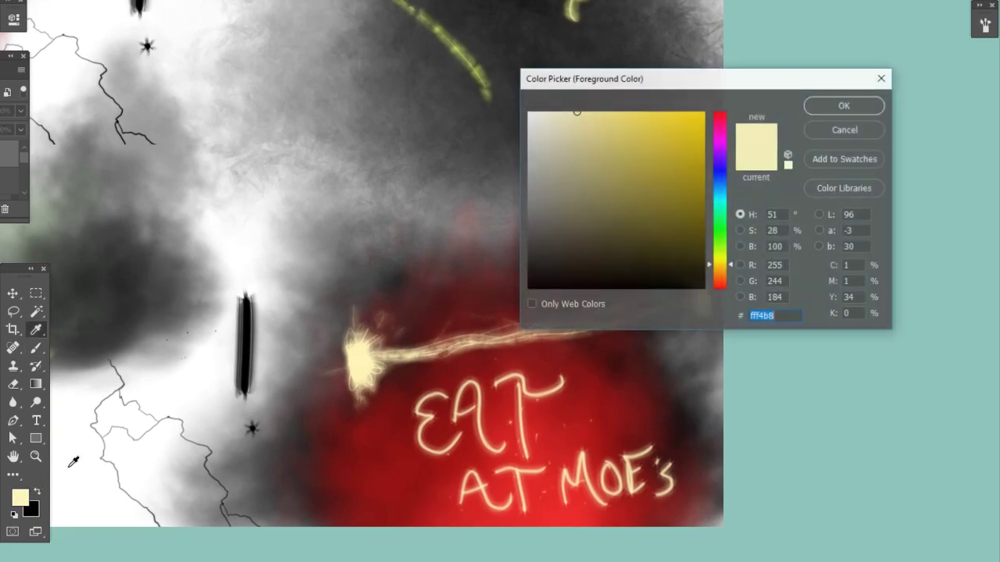
click(844, 130)
click(983, 24)
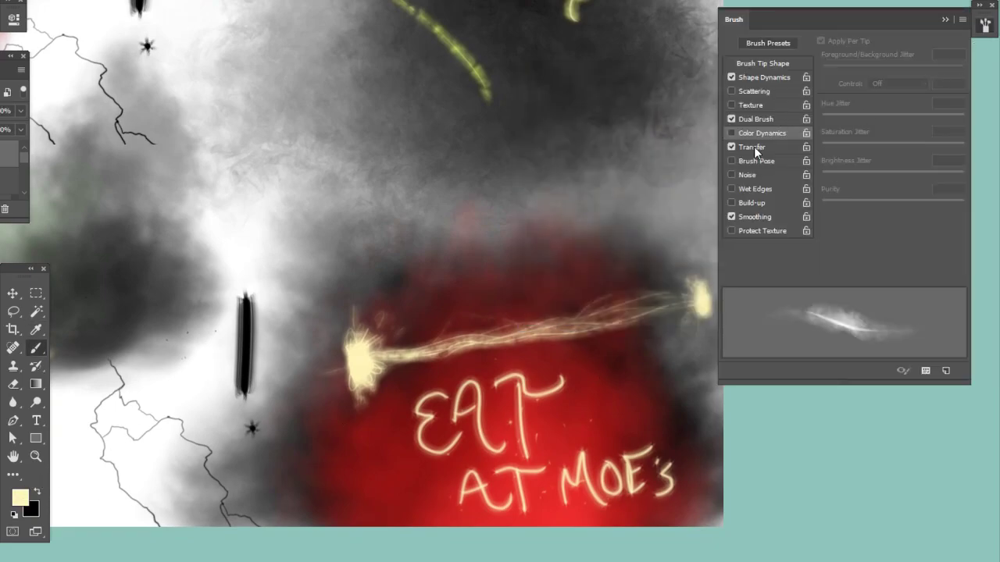
Enable Color Dynamics with hue jitter at 75% and the foreground/background, saturation and brightness jitter at 0%.
click(762, 133)
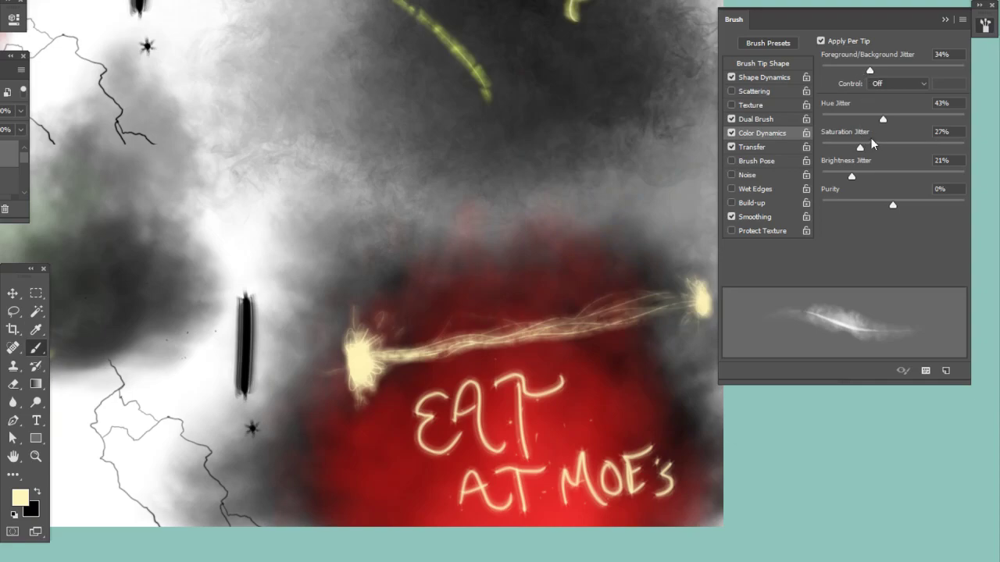
drag(878, 121, 863, 123)
drag(864, 68, 828, 75)
drag(860, 148, 817, 186)
Keep the pale yellow foreground colour #fff4b8 and paint a broad slanted band with loose strands above the energy beam.
click(30, 498)
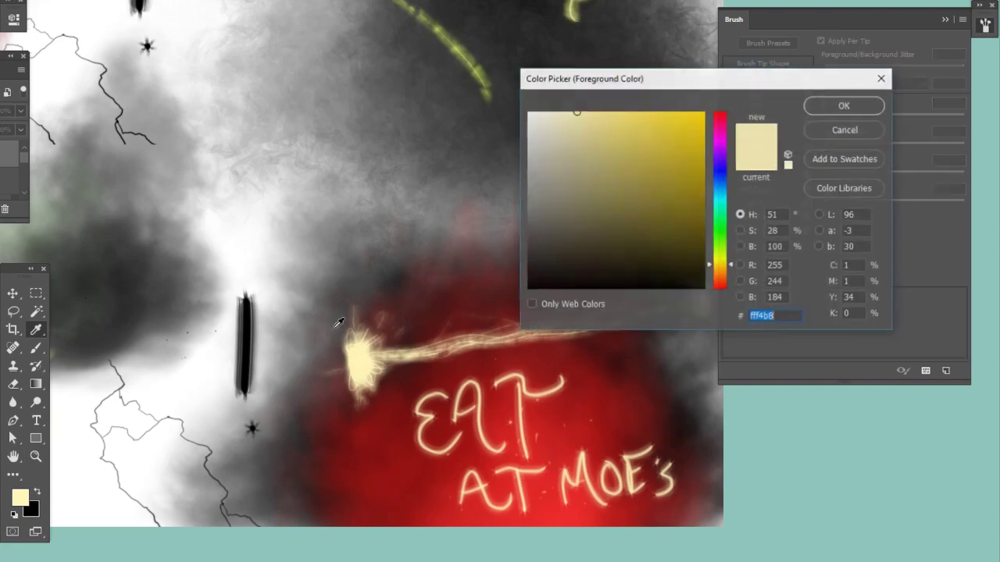
click(841, 105)
mouse_move(454, 307)
mouse_down()
mouse_move(611, 273)
mouse_move(419, 303)
mouse_move(611, 253)
mouse_move(329, 308)
mouse_move(622, 233)
mouse_move(347, 312)
mouse_move(551, 269)
mouse_move(547, 277)
mouse_move(422, 314)
mouse_move(531, 279)
mouse_move(420, 299)
mouse_move(539, 233)
mouse_move(461, 252)
mouse_move(623, 231)
mouse_up()
mouse_move(564, 221)
mouse_down()
mouse_move(614, 197)
mouse_move(634, 200)
mouse_up()
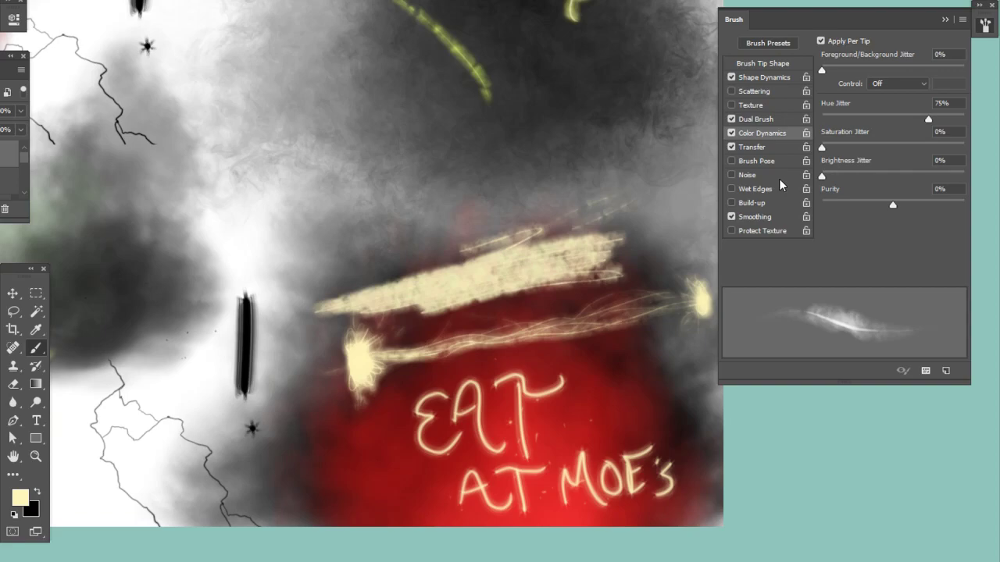
Turn off Apply Per Tip, paint fans of thin multicoloured strokes on both sides of the lettering, and close the brush settings.
mouse_move(384, 402)
mouse_down()
mouse_move(366, 523)
mouse_move(390, 409)
mouse_up()
mouse_move(394, 526)
mouse_down()
mouse_move(403, 388)
mouse_move(412, 379)
mouse_up()
drag(414, 508, 413, 380)
mouse_move(564, 447)
mouse_down()
mouse_move(580, 357)
mouse_move(601, 347)
mouse_up()
mouse_move(596, 438)
mouse_down()
mouse_move(625, 330)
mouse_move(642, 329)
mouse_up()
mouse_move(630, 429)
mouse_down()
mouse_move(664, 341)
mouse_move(681, 347)
mouse_up()
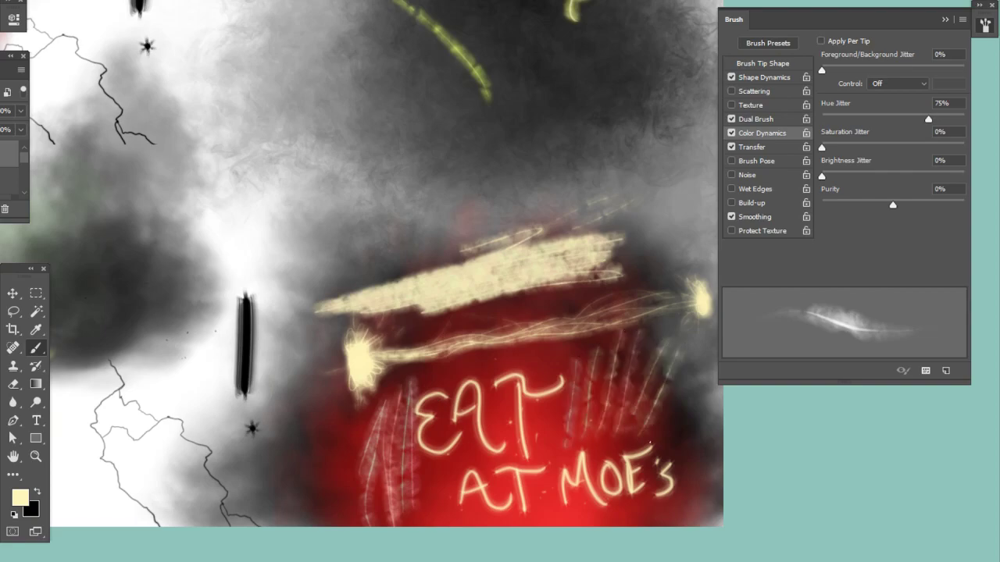
drag(656, 439, 698, 362)
mouse_move(669, 456)
mouse_down()
mouse_move(714, 378)
mouse_move(708, 431)
mouse_up()
drag(689, 472, 715, 447)
drag(683, 492, 713, 469)
drag(408, 458, 399, 377)
drag(345, 463, 385, 446)
drag(335, 502, 387, 487)
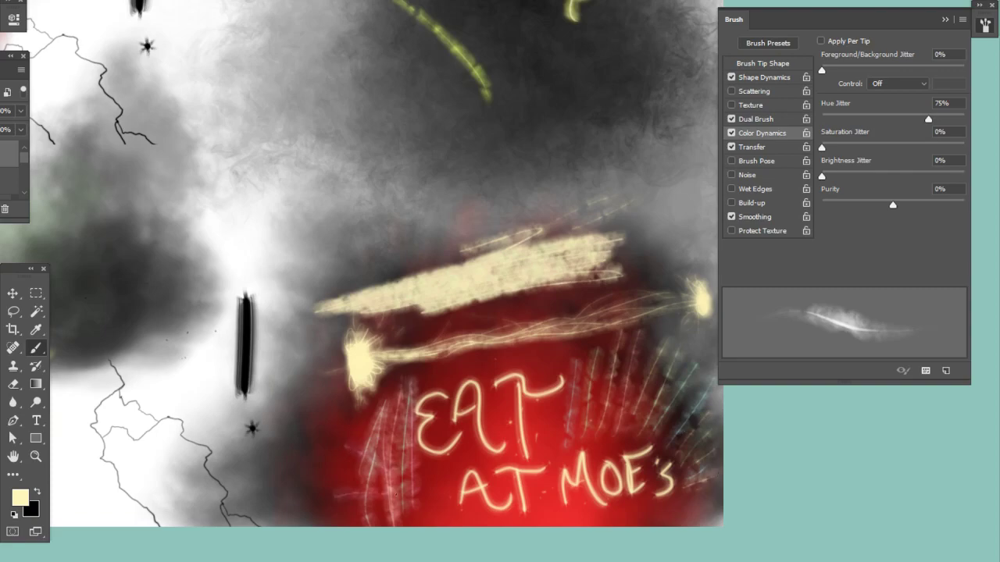
drag(338, 520, 399, 498)
mouse_move(327, 497)
mouse_down()
mouse_move(389, 475)
mouse_move(403, 364)
mouse_up()
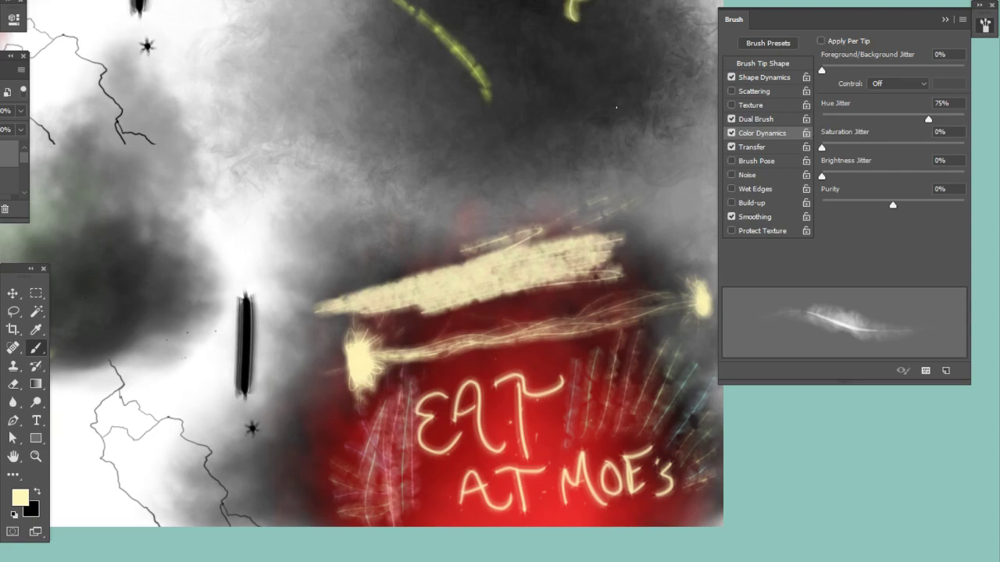
click(984, 25)
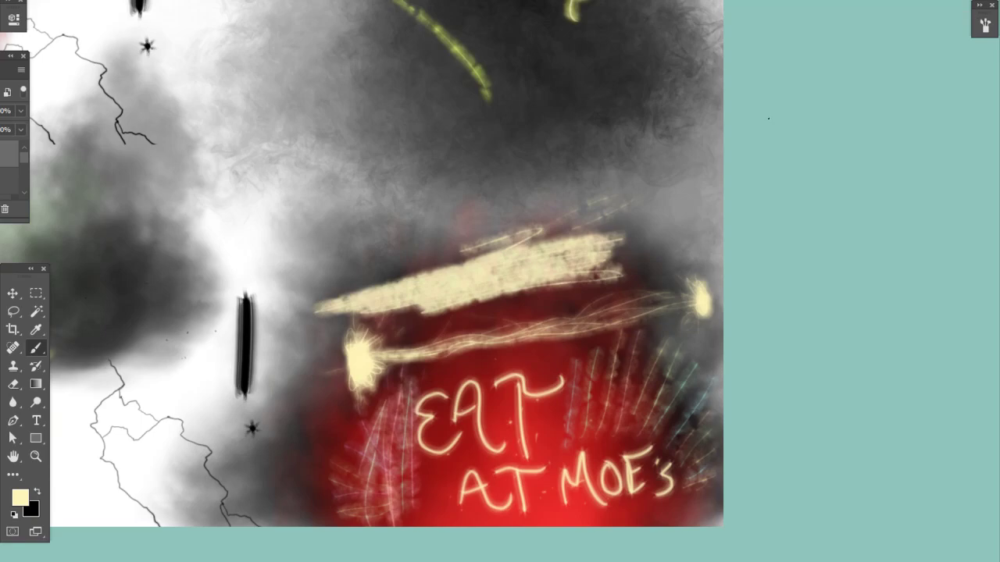
Choose the 185 px streaky brush, swap the foreground to black, and paint a wide vertical stroke above the lower black bar.
right_click(625, 188)
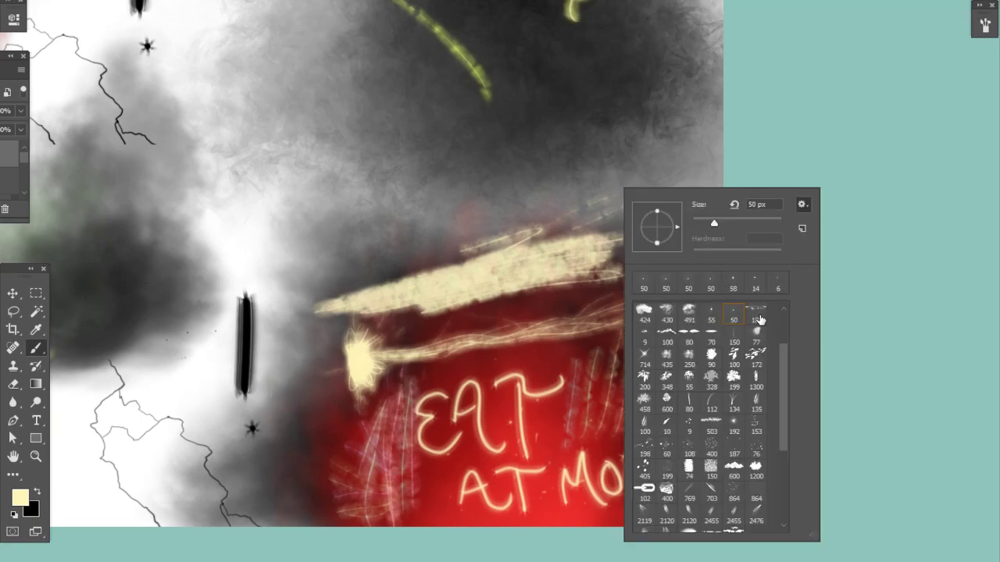
click(36, 494)
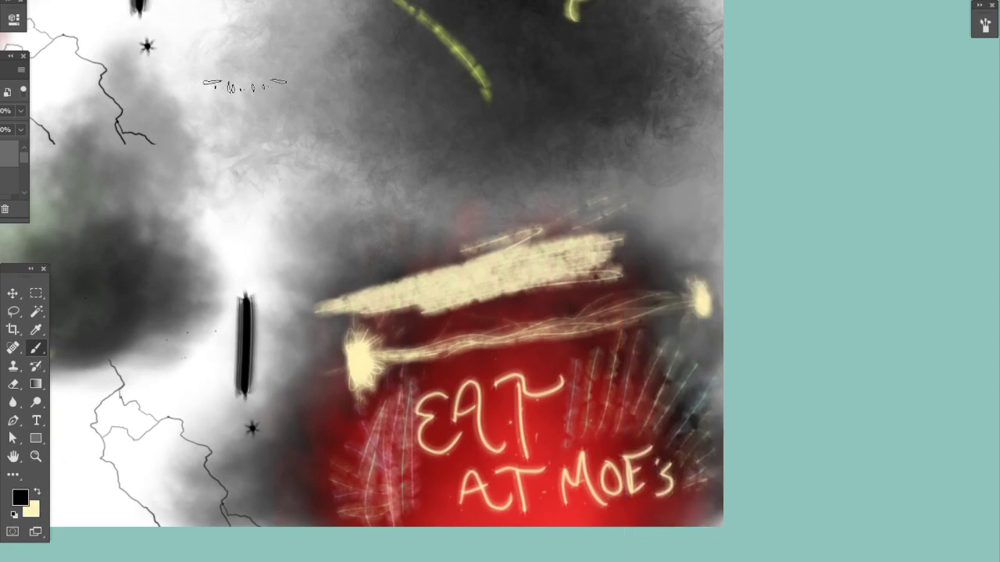
drag(248, 92, 248, 265)
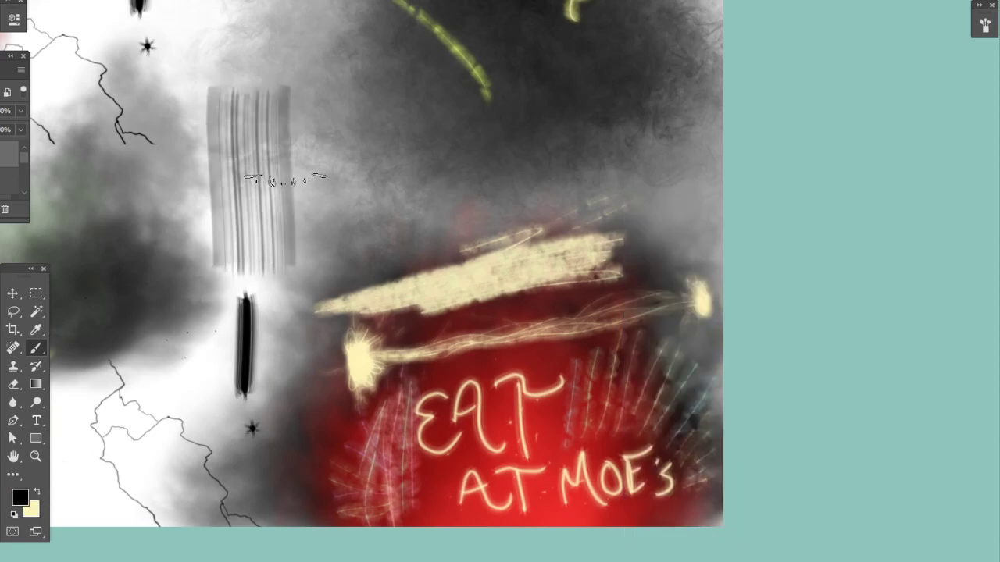
Rotate the brush tip a quarter turn and paint overlapping horizontal streaks across the grey cloud above the pale yellow band.
right_click(312, 176)
drag(335, 211, 324, 203)
drag(309, 146, 518, 144)
drag(305, 195, 508, 205)
mouse_move(297, 156)
mouse_down()
mouse_move(491, 151)
mouse_move(289, 131)
mouse_move(525, 131)
mouse_move(375, 142)
mouse_move(642, 147)
mouse_up()
drag(407, 192, 581, 185)
mouse_move(300, 194)
mouse_down()
mouse_move(549, 190)
mouse_move(528, 178)
mouse_up()
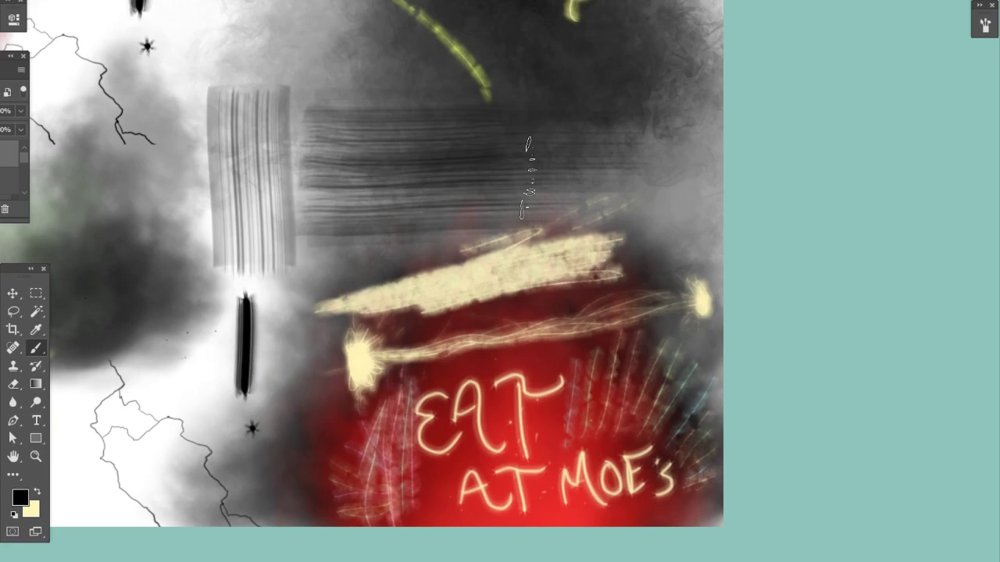
Readjust the tip angle, then add streaks beside the vertical stroke and diagonal hatching over the horizontal streaks.
right_click(275, 205)
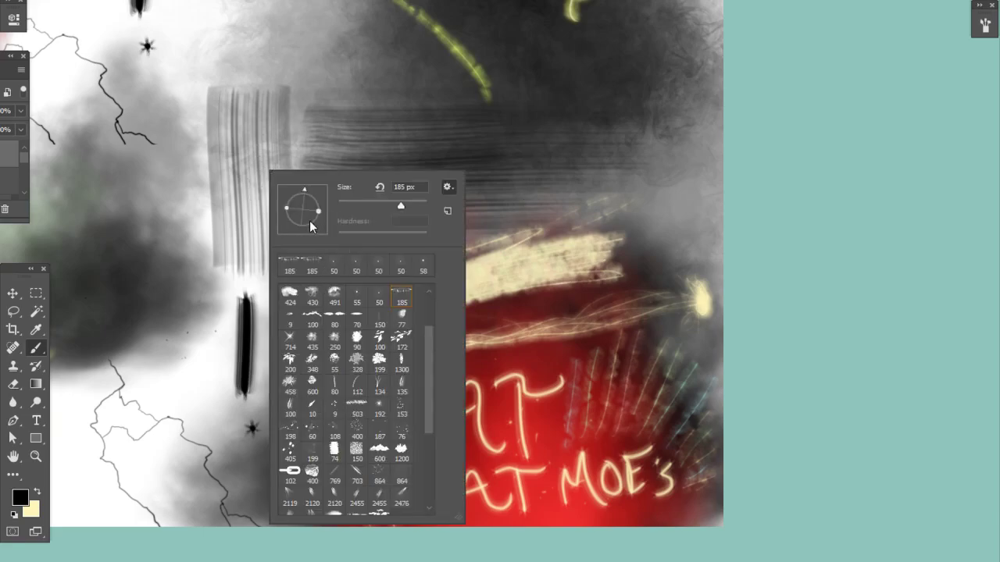
drag(214, 104, 227, 285)
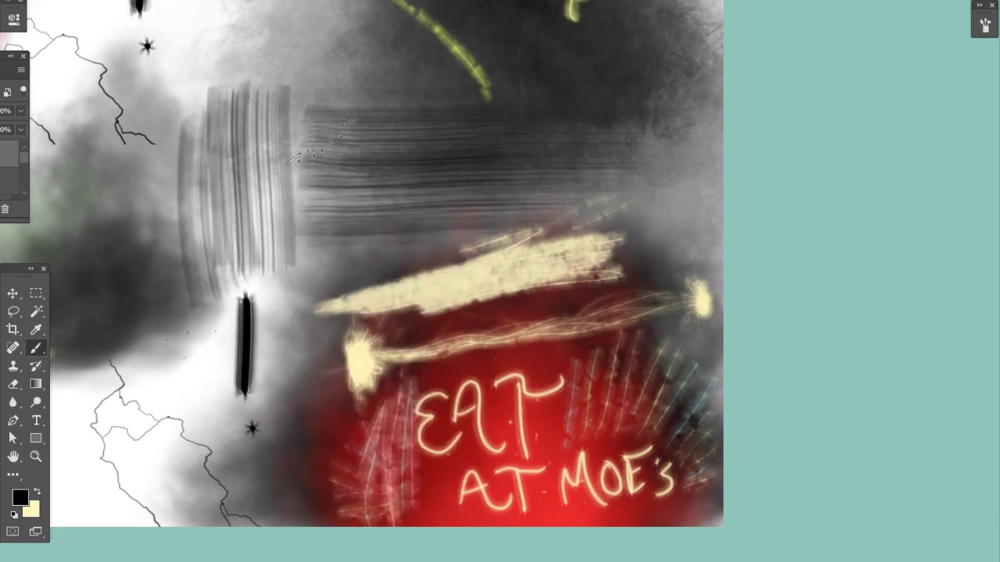
drag(288, 107, 350, 247)
drag(340, 97, 393, 216)
mouse_move(369, 94)
mouse_down()
mouse_move(433, 210)
mouse_move(459, 214)
mouse_up()
drag(406, 83, 490, 210)
Switch to the 9 px textured inking brush.
right_click(480, 209)
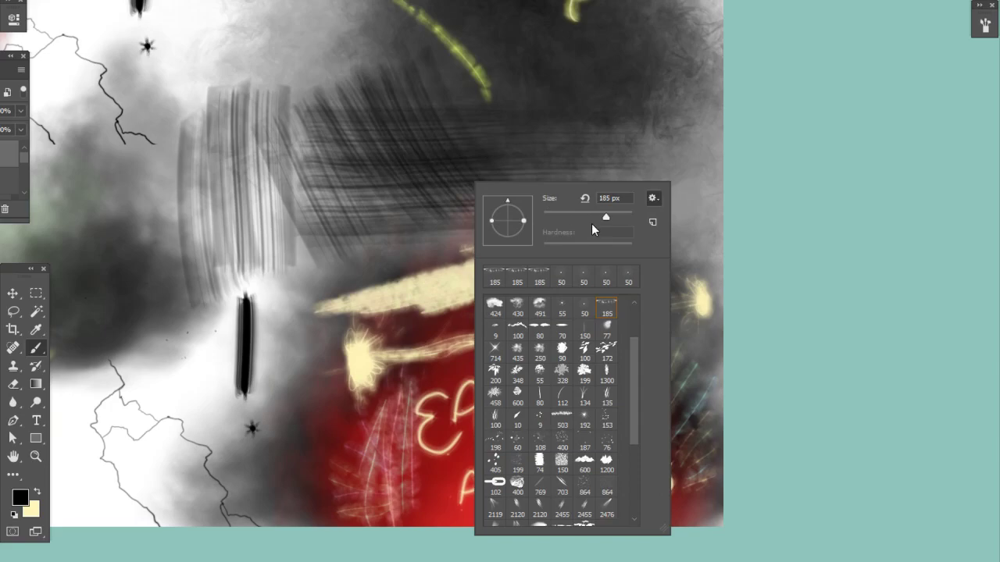
click(494, 336)
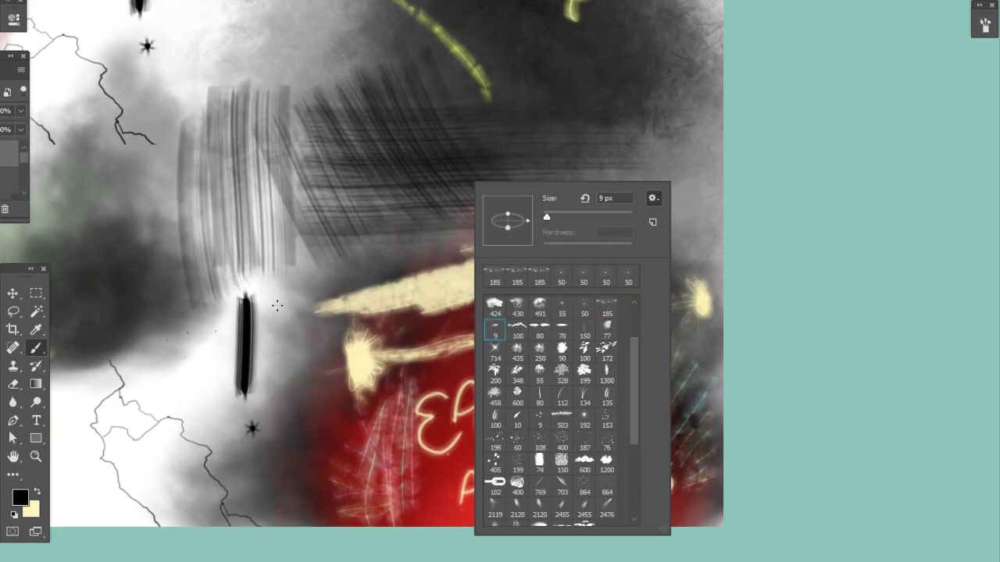
click(276, 301)
right_click(329, 226)
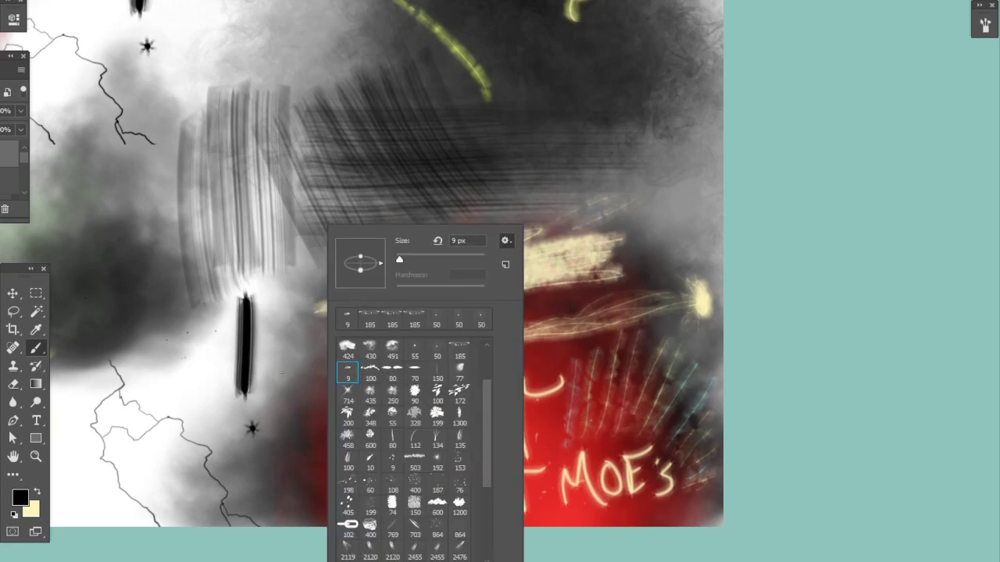
click(277, 383)
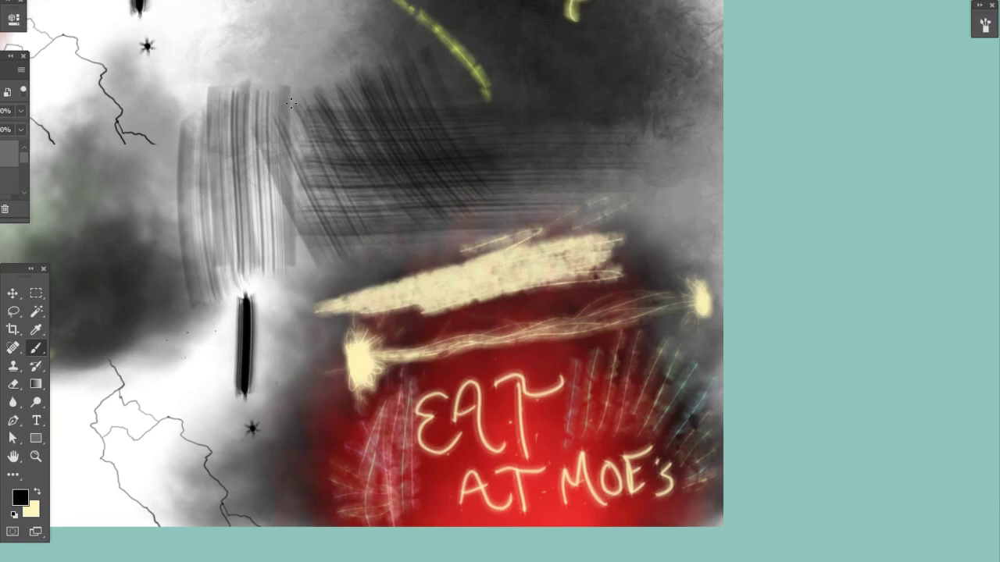
Scribble thin textured black lines and loops on both sides of the lower black bar.
drag(214, 360, 221, 337)
mouse_move(287, 286)
mouse_down()
mouse_move(304, 272)
mouse_move(279, 314)
mouse_move(281, 284)
mouse_up()
mouse_move(280, 332)
mouse_down()
mouse_move(276, 290)
mouse_move(275, 394)
mouse_up()
drag(288, 311, 286, 401)
drag(297, 307, 300, 334)
key(ctrl+plus)
key(ctrl+plus)
key(ctrl+plus)
mouse_move(181, 433)
mouse_down()
mouse_move(231, 377)
mouse_move(505, 185)
mouse_move(582, 210)
mouse_move(577, 219)
mouse_up()
mouse_move(557, 298)
mouse_down()
mouse_move(575, 279)
mouse_move(594, 180)
mouse_up()
mouse_move(293, 468)
mouse_down()
mouse_move(260, 319)
mouse_move(259, 254)
mouse_move(281, 428)
mouse_move(288, 204)
mouse_move(299, 332)
mouse_move(303, 235)
mouse_move(323, 177)
mouse_move(355, 377)
mouse_move(353, 104)
mouse_up()
mouse_move(460, 237)
mouse_down()
mouse_move(457, 362)
mouse_move(466, 169)
mouse_move(459, 373)
mouse_up()
scroll(472, 207, down, 3)
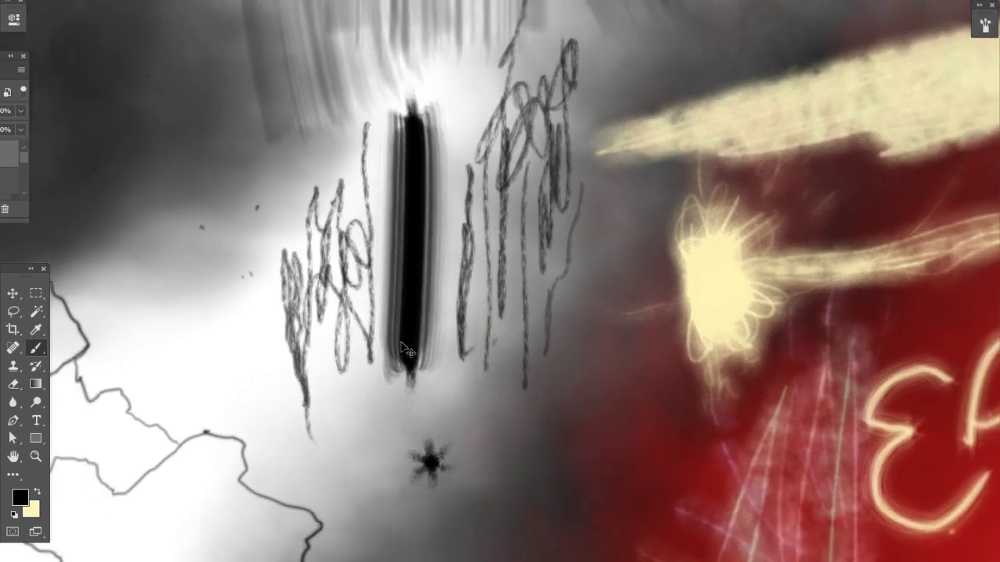
Reselect the 9 px brush and set the foreground colour to a light yellow-green for painting below the title.
right_click(328, 346)
click(349, 375)
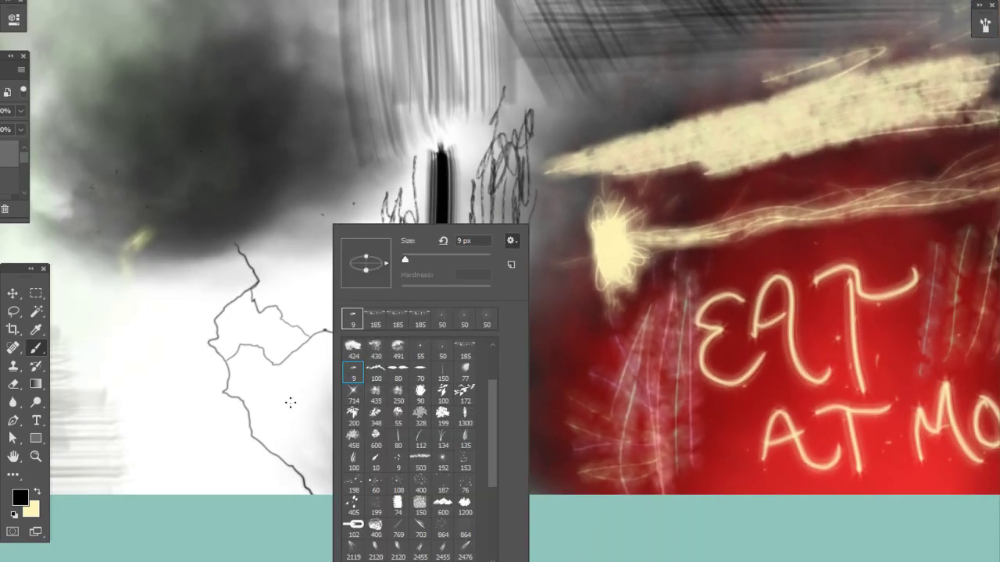
click(302, 395)
mouse_move(763, 318)
mouse_down()
mouse_move(630, 399)
mouse_move(597, 507)
mouse_up()
drag(680, 225, 450, 344)
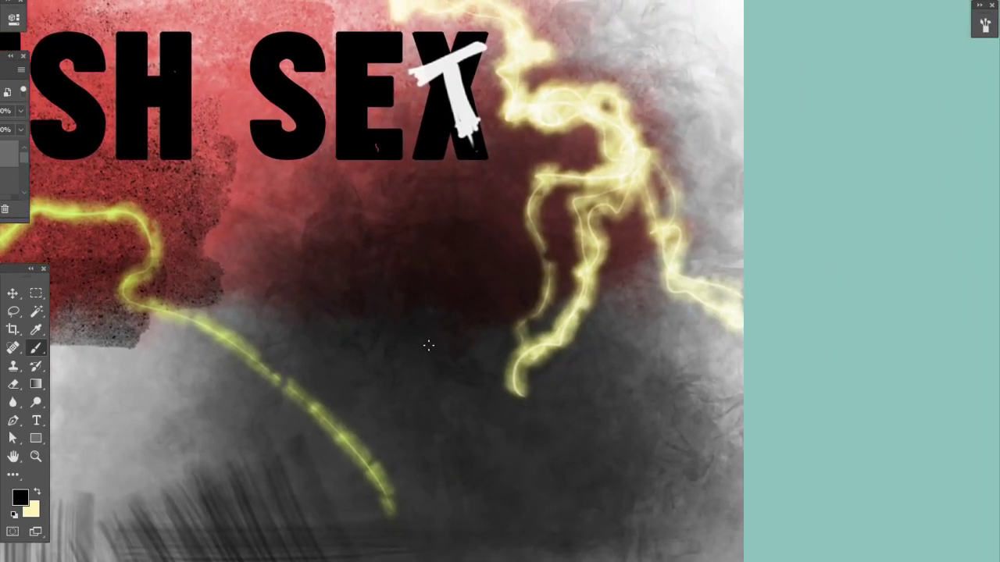
click(20, 498)
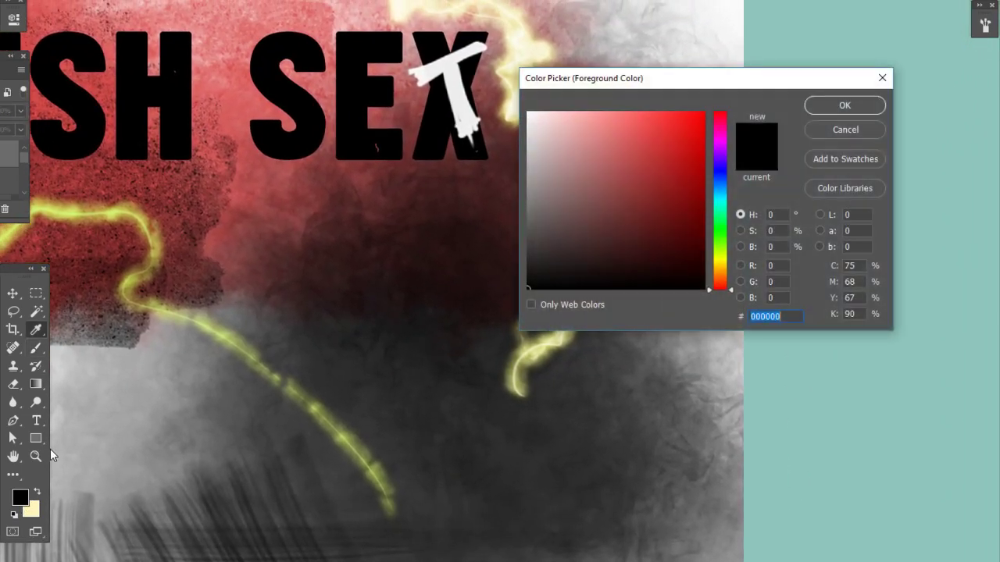
drag(620, 183, 614, 108)
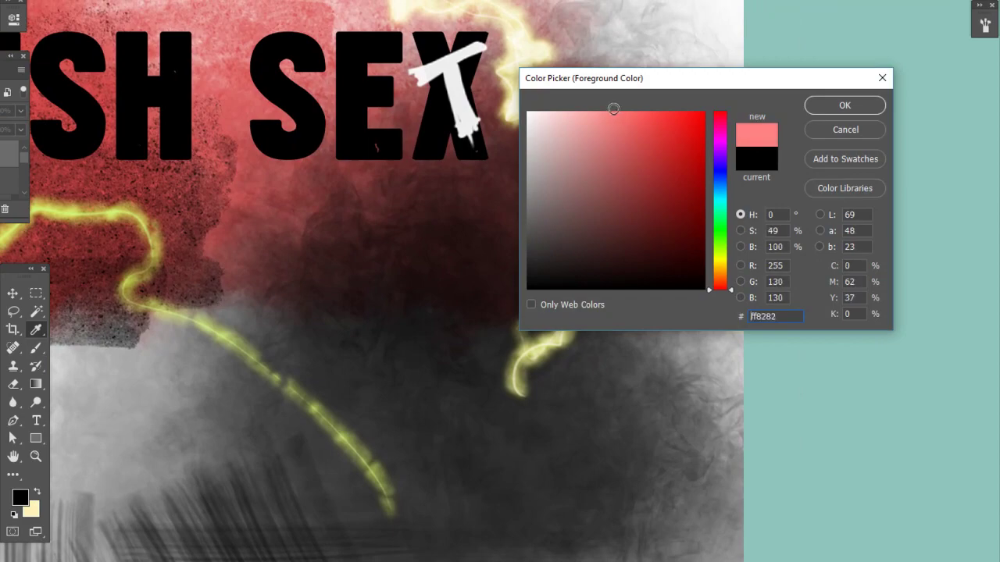
click(719, 257)
click(834, 105)
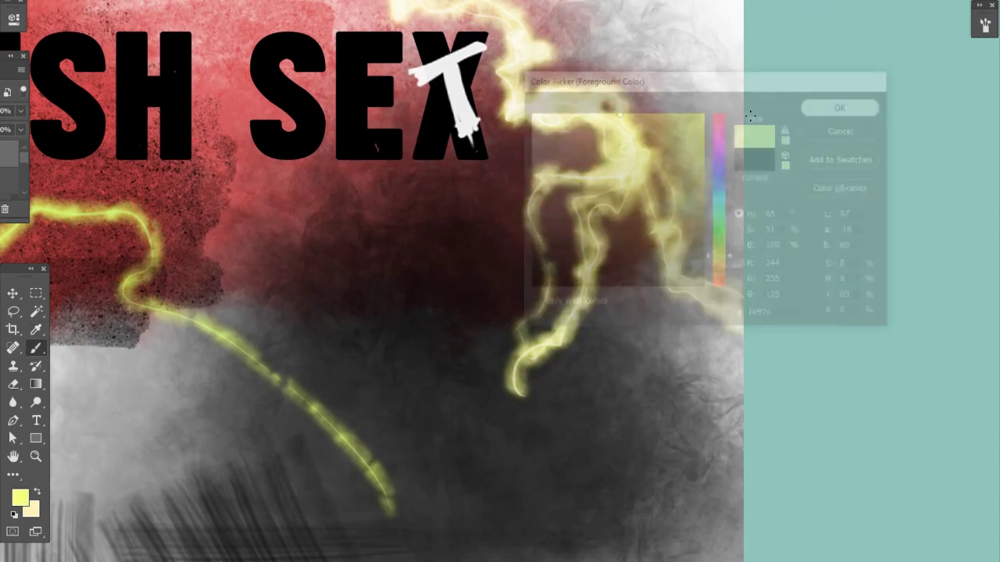
Paint a small yellow flame drop with a thin tail below the title, brightening its core with off-white sampled from the T.
drag(396, 292, 397, 293)
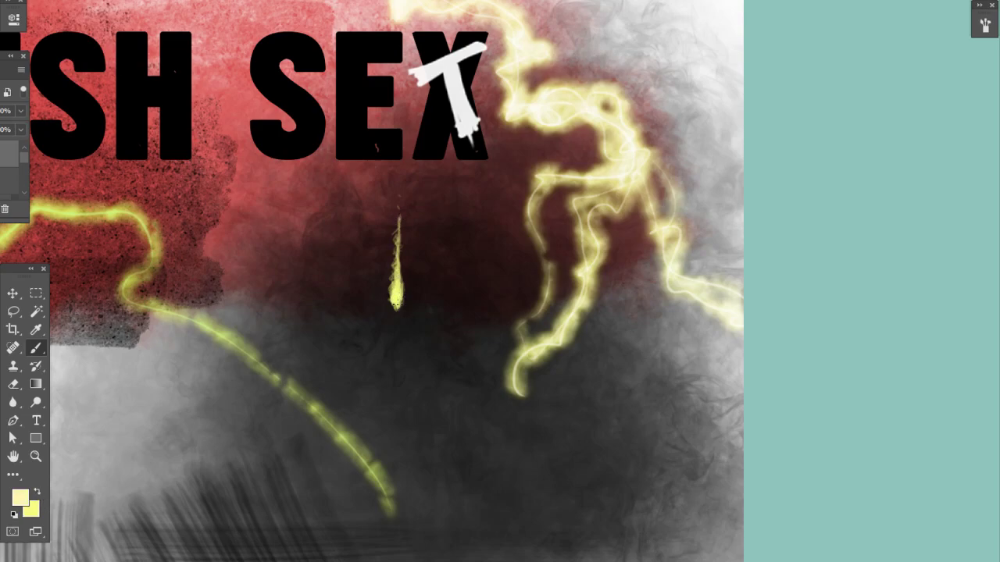
alt+click(465, 89)
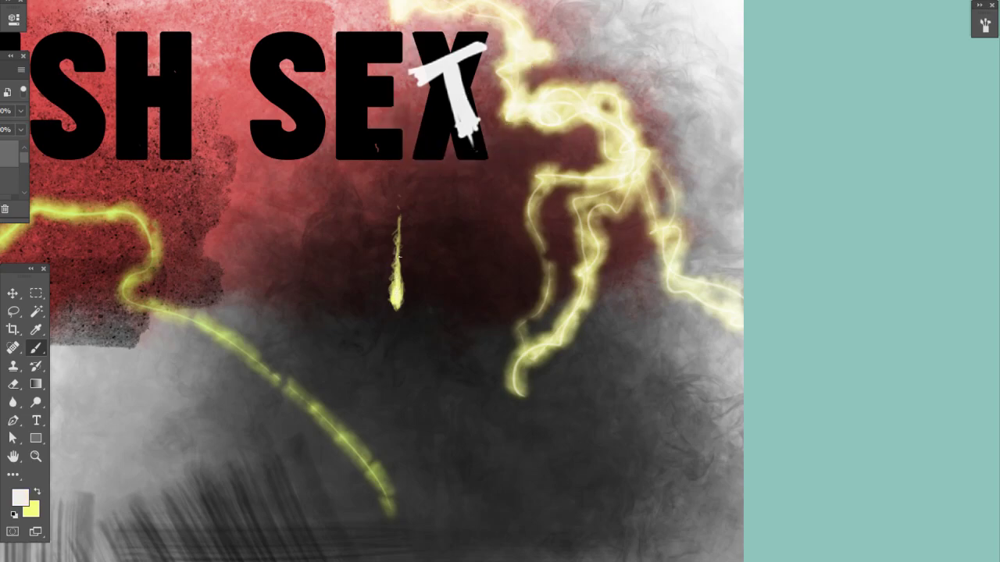
key(ctrl+plus)
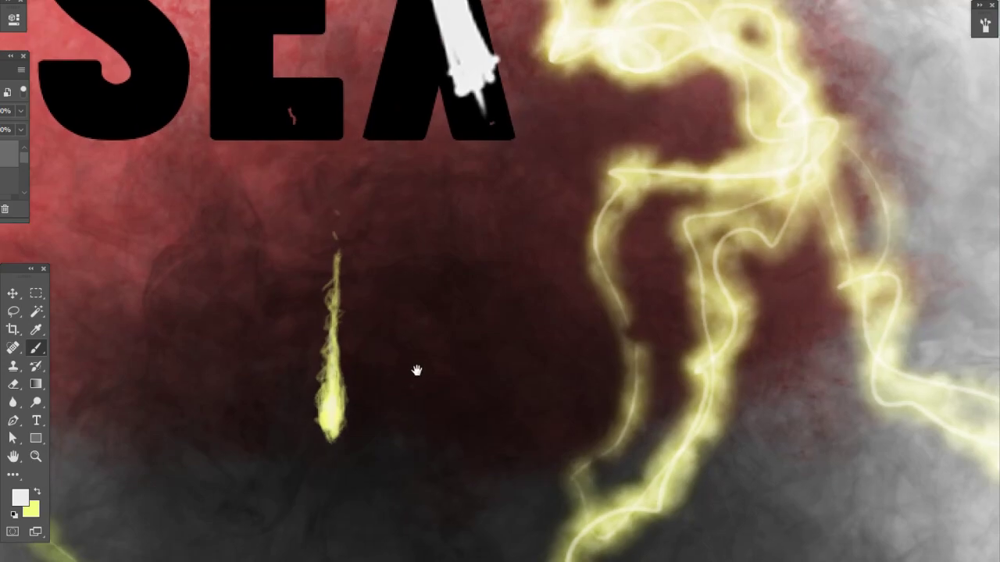
drag(415, 373, 496, 326)
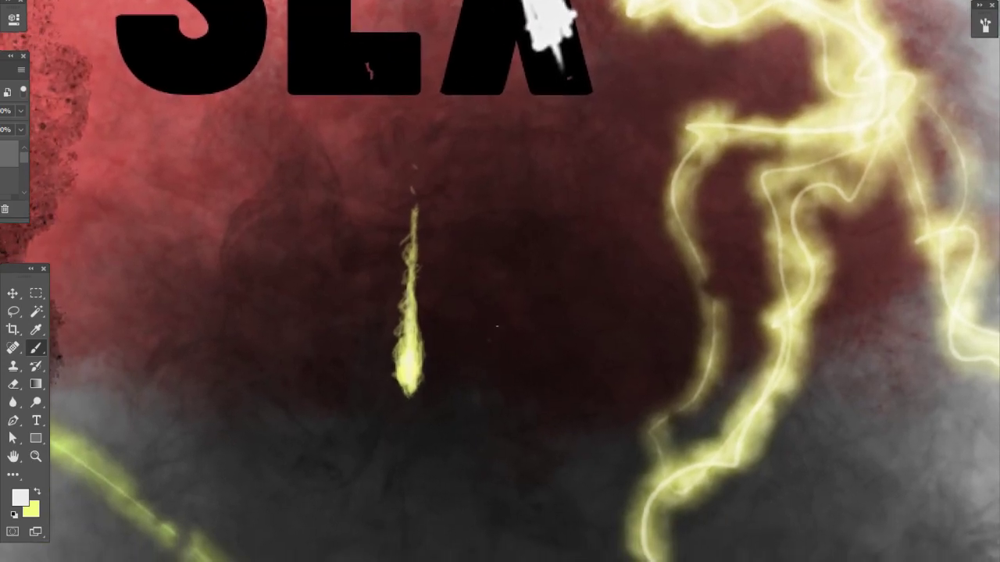
Paint a larger yellow-green flame drop beside the small one, enlarging the brush to 21 px to build its body and tapering tail.
mouse_move(492, 387)
mouse_down()
mouse_move(508, 344)
mouse_move(539, 360)
mouse_move(500, 375)
mouse_move(525, 343)
mouse_move(507, 342)
mouse_up()
right_click(537, 300)
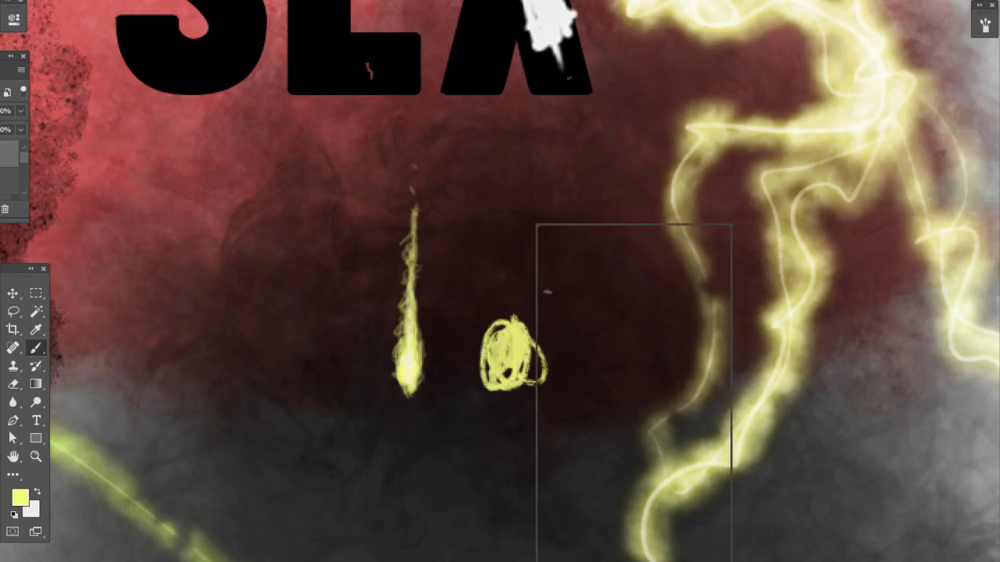
drag(614, 263, 609, 264)
mouse_move(519, 344)
mouse_down()
mouse_move(508, 376)
mouse_move(493, 312)
mouse_move(499, 285)
mouse_move(524, 360)
mouse_move(511, 156)
mouse_up()
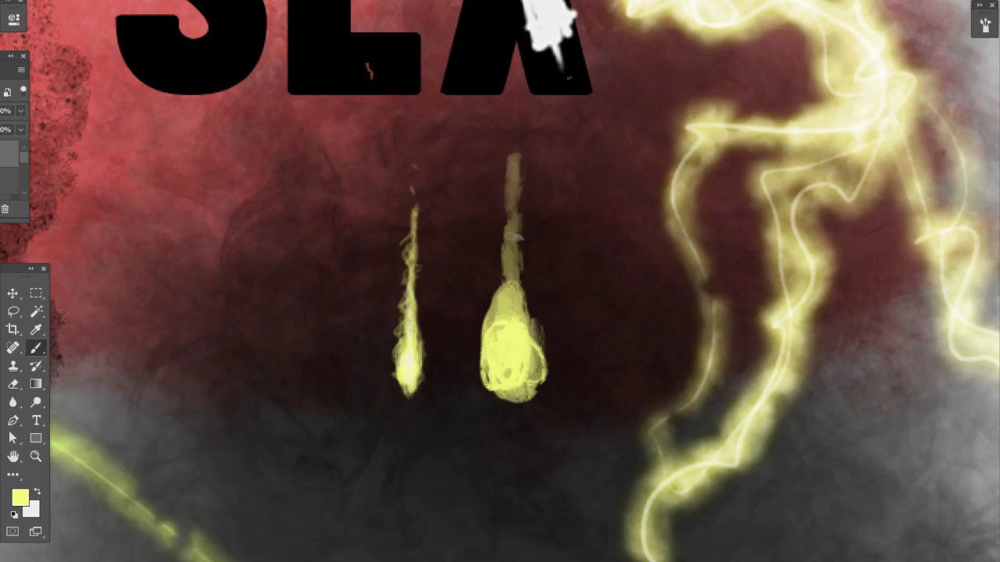
mouse_move(509, 195)
mouse_down()
mouse_move(506, 127)
mouse_move(515, 242)
mouse_move(506, 150)
mouse_move(506, 297)
mouse_move(495, 283)
mouse_move(509, 141)
mouse_move(532, 300)
mouse_move(486, 328)
mouse_move(500, 242)
mouse_move(513, 346)
mouse_up()
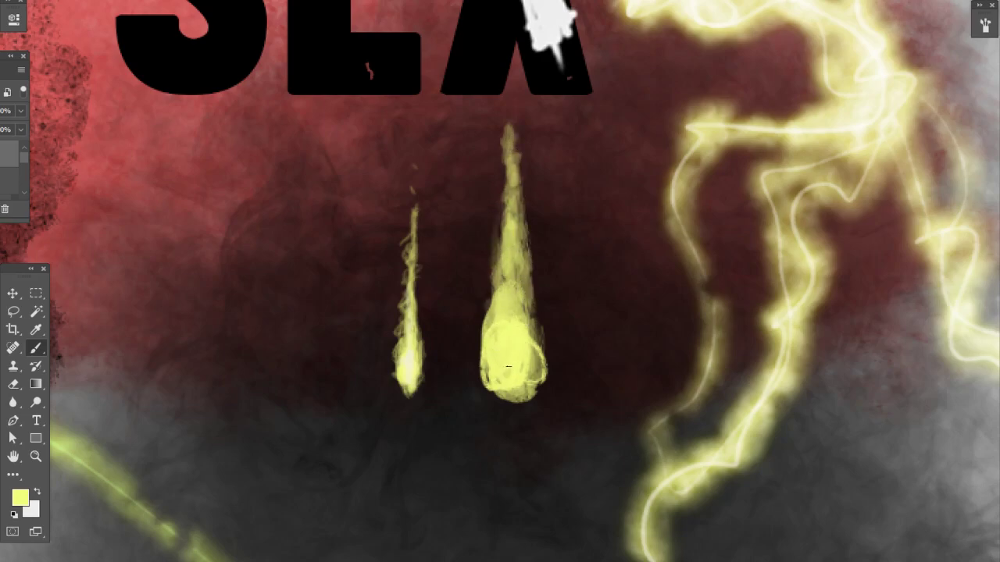
mouse_move(515, 386)
mouse_down()
mouse_move(534, 351)
mouse_move(503, 228)
mouse_move(516, 379)
mouse_move(506, 161)
mouse_move(460, 112)
mouse_up()
Swap the foreground to off-white and paint a bright core inside the larger flame drop.
right_click(486, 268)
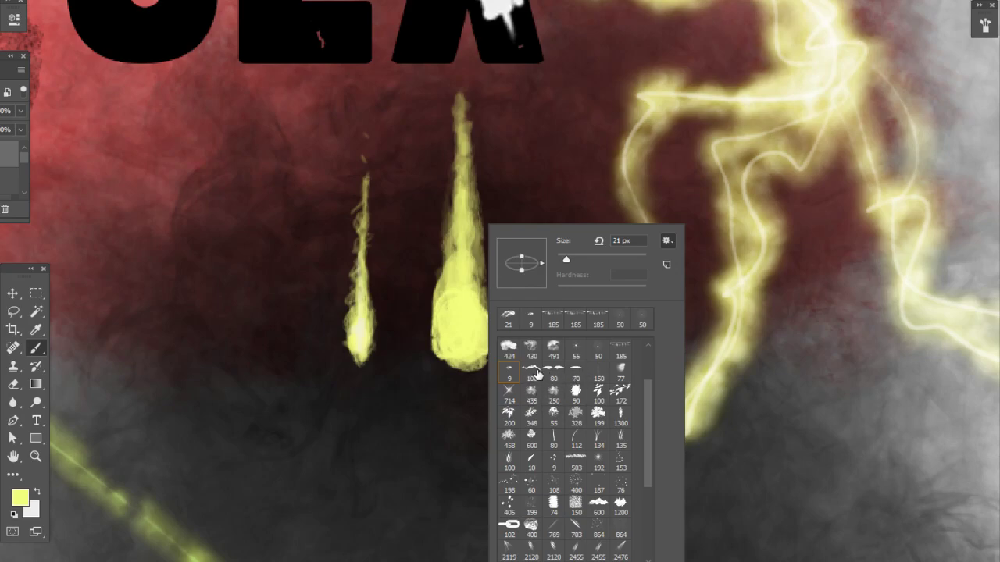
click(34, 494)
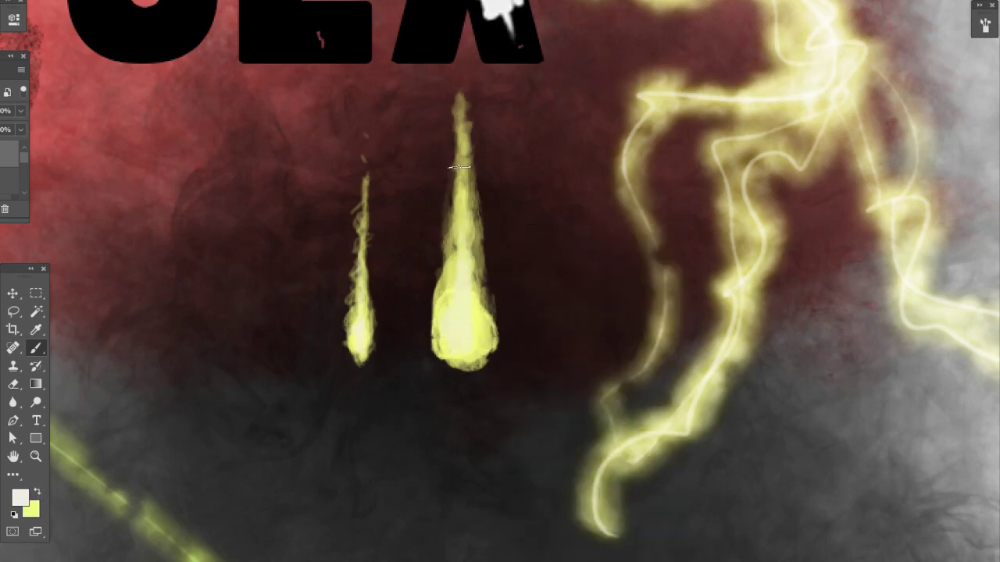
key(ctrl+minus)
key(ctrl+minus)
key(ctrl+minus)
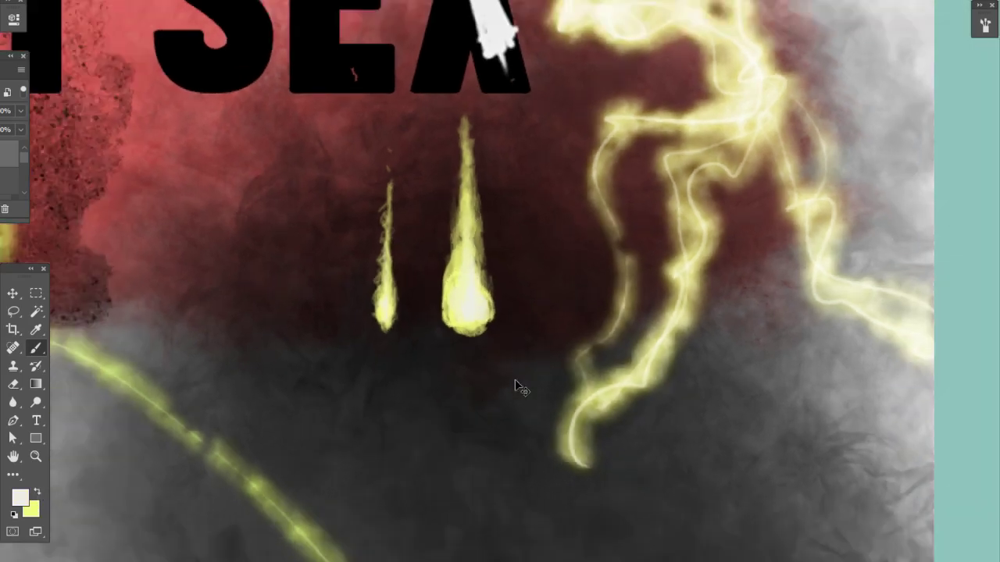
drag(498, 327, 529, 371)
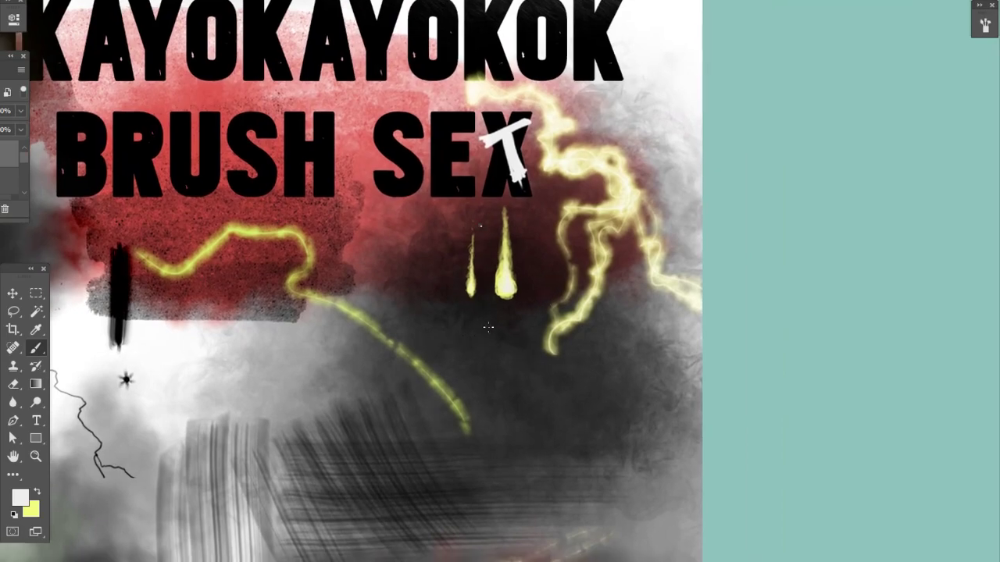
Pick the 100 px ragged-line brush, enlarge it and paint jagged off-white vertical strands beside the small flame drop.
right_click(485, 329)
click(524, 372)
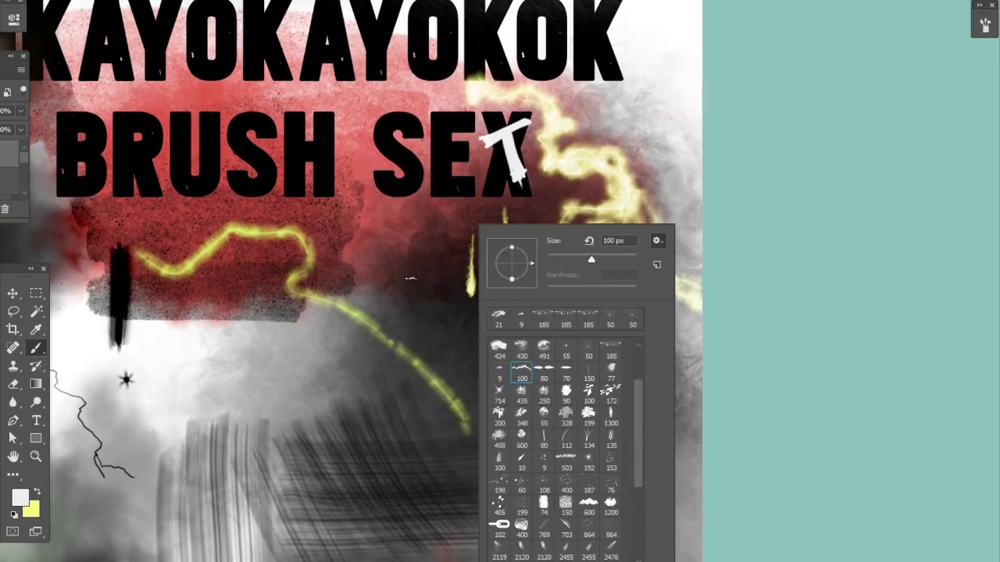
drag(411, 279, 431, 325)
key(bracketright)
key(bracketright)
key(bracketright)
key(bracketright)
drag(421, 234, 441, 357)
key(bracketright)
key(bracketright)
drag(437, 207, 441, 360)
drag(451, 251, 469, 382)
mouse_move(440, 226)
mouse_down()
mouse_move(438, 355)
mouse_move(432, 337)
mouse_up()
drag(417, 279, 424, 323)
drag(413, 243, 418, 293)
drag(424, 222, 429, 318)
Paint a dense off-white drop with a thin upper tail just below the two flame drops.
key(ctrl+plus)
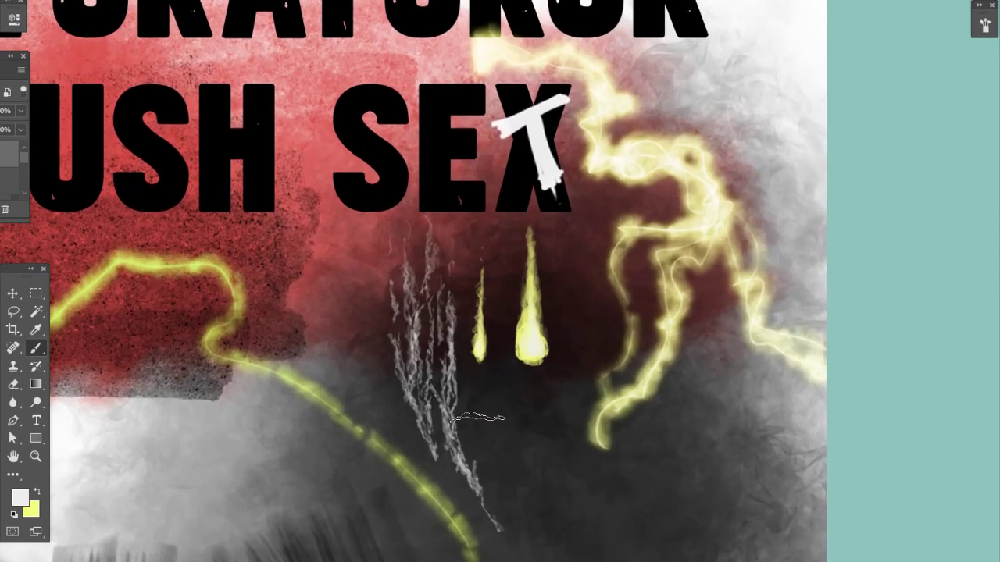
key(ctrl+plus)
key(ctrl+plus)
mouse_move(497, 469)
mouse_down()
mouse_move(466, 223)
mouse_move(449, 180)
mouse_up()
mouse_move(491, 321)
mouse_down()
mouse_move(509, 411)
mouse_move(495, 283)
mouse_move(484, 438)
mouse_move(474, 352)
mouse_move(501, 404)
mouse_move(498, 460)
mouse_move(491, 367)
mouse_move(507, 296)
mouse_up()
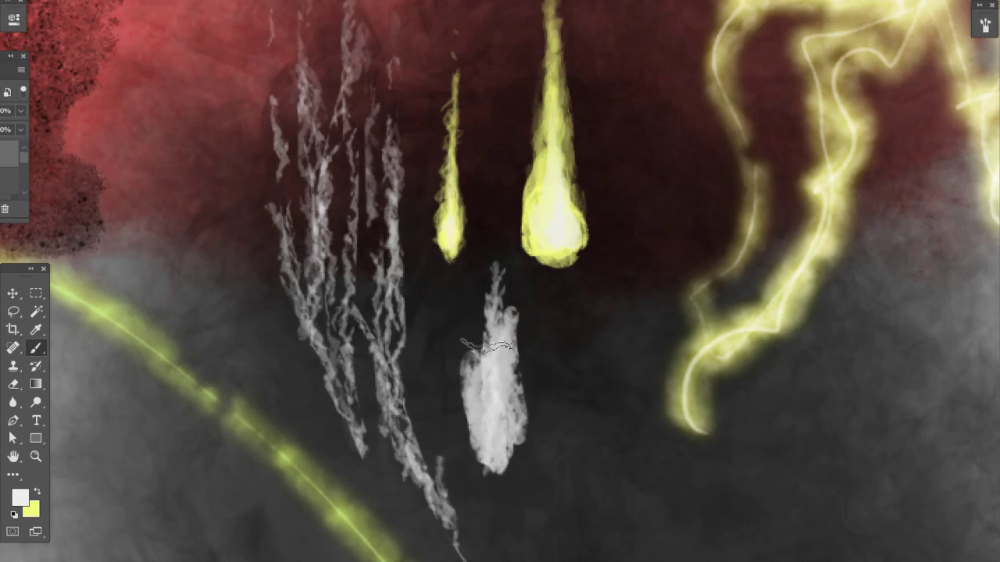
Paint crossing off-white strands from the white drop through the vertical ones, building a dense tangle with branches spreading outward.
drag(469, 445, 145, 72)
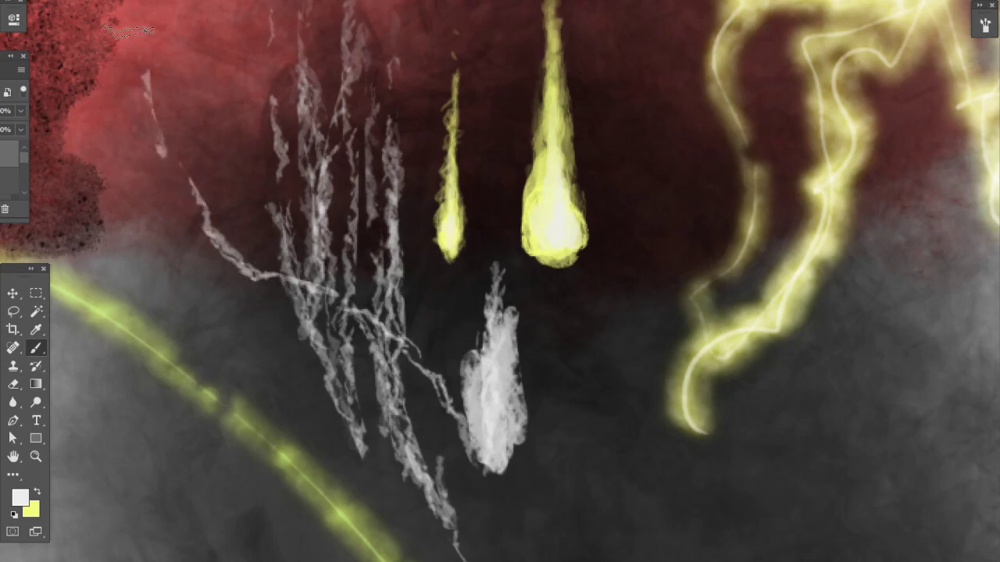
drag(429, 357, 139, 36)
mouse_move(231, 135)
mouse_down()
mouse_move(289, 310)
mouse_move(148, 231)
mouse_up()
mouse_move(109, 191)
mouse_down()
mouse_move(304, 288)
mouse_move(336, 292)
mouse_up()
drag(217, 166, 359, 445)
drag(306, 344, 242, 4)
drag(275, 86, 347, 387)
drag(290, 145, 317, 295)
mouse_move(307, 202)
mouse_down()
mouse_move(363, 364)
mouse_move(336, 85)
mouse_move(326, 349)
mouse_up()
mouse_move(292, 275)
mouse_down()
mouse_move(303, 402)
mouse_move(314, 414)
mouse_up()
mouse_move(365, 457)
mouse_down()
mouse_move(273, 110)
mouse_move(223, 71)
mouse_up()
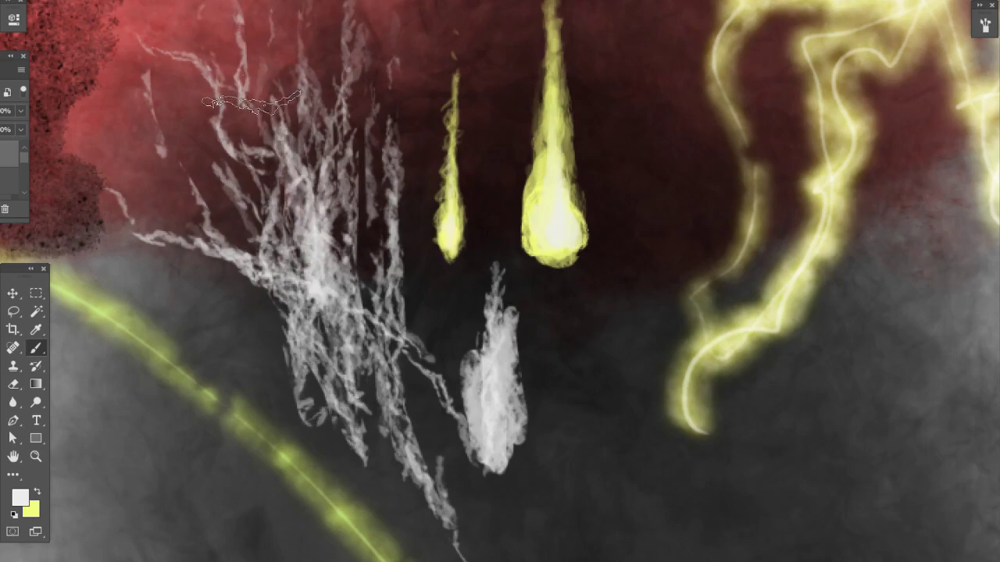
Add thin off-white branches fanning upward from the tangle toward the title and flame drops, and undo the last strand.
drag(160, 4, 258, 109)
drag(281, 176, 188, 125)
drag(188, 125, 172, 91)
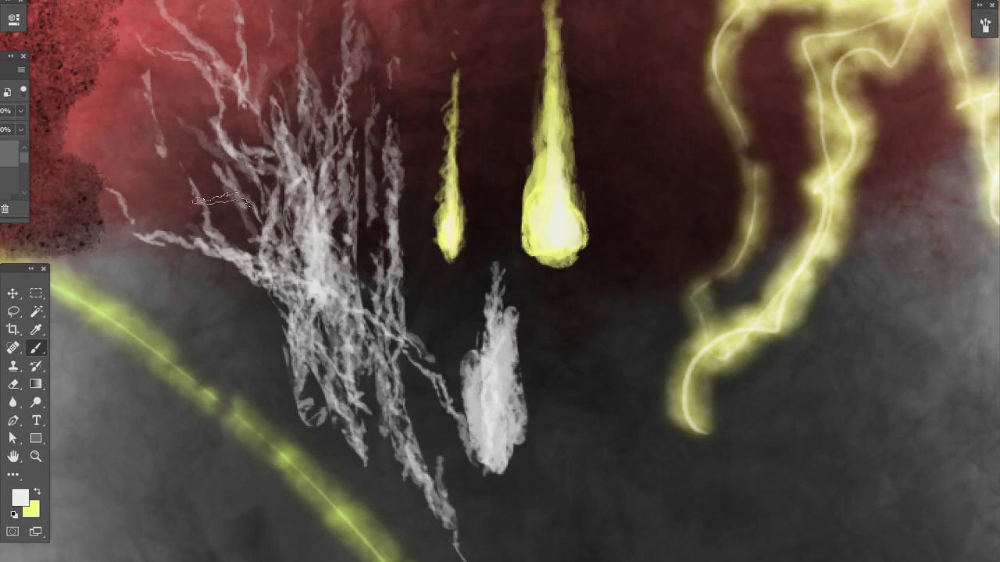
drag(254, 219, 155, 135)
right_click(183, 130)
click(383, 151)
drag(391, 151, 439, 8)
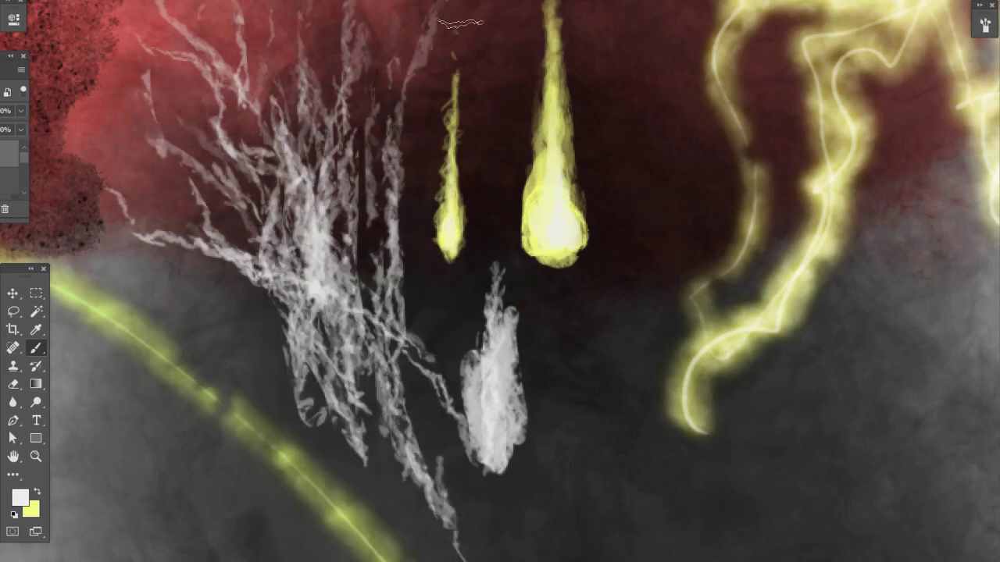
mouse_move(570, 9)
mouse_down()
mouse_move(328, 235)
mouse_move(515, 13)
mouse_up()
drag(390, 141, 367, 274)
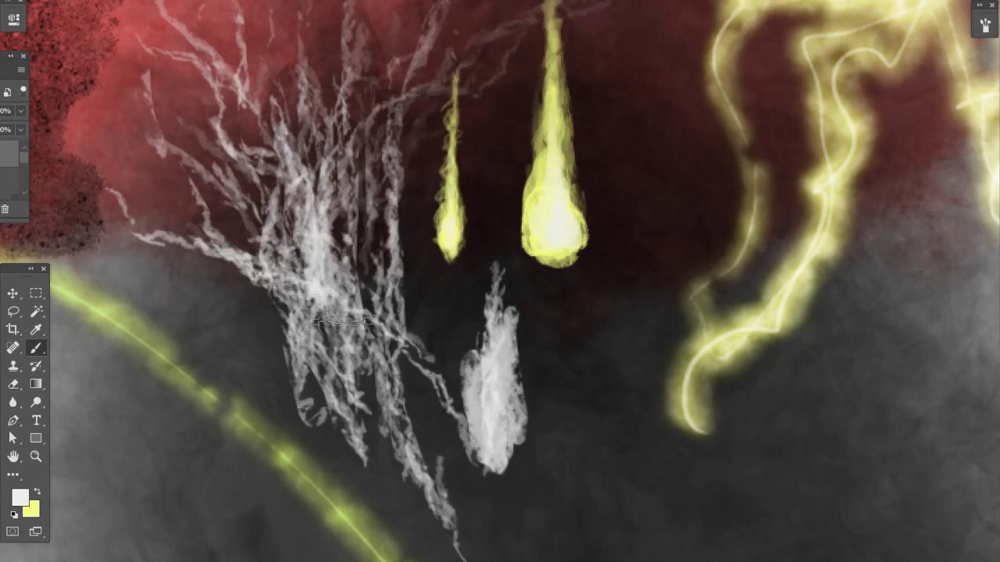
mouse_move(343, 307)
mouse_down()
mouse_move(344, 190)
mouse_move(390, 9)
mouse_up()
scroll(492, 291, down, 5)
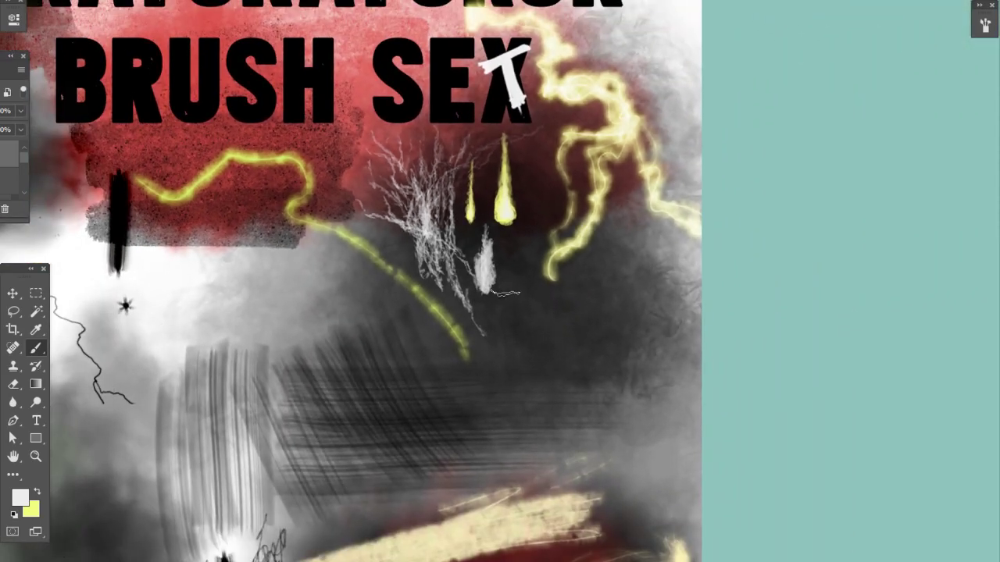
scroll(457, 242, down, 2)
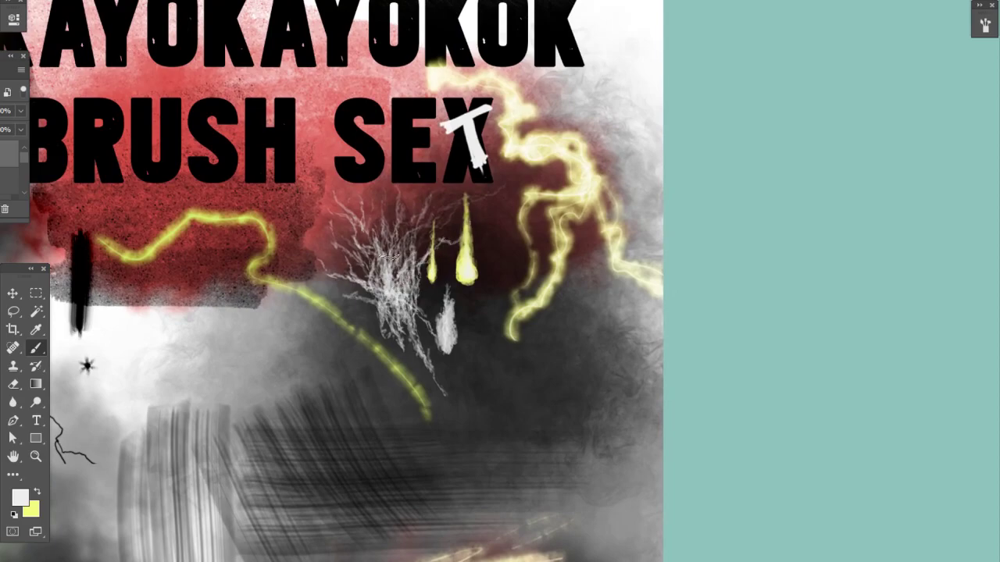
key(ctrl+z)
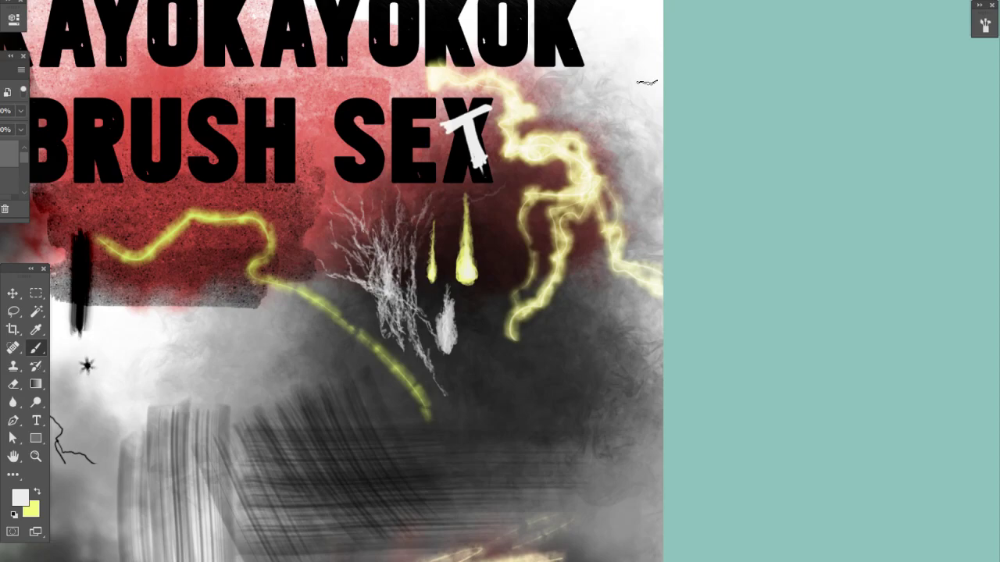
Select the 80 px leaf-like brush and paint a short horizontal band of white foliage below the white drop.
right_click(501, 225)
click(564, 373)
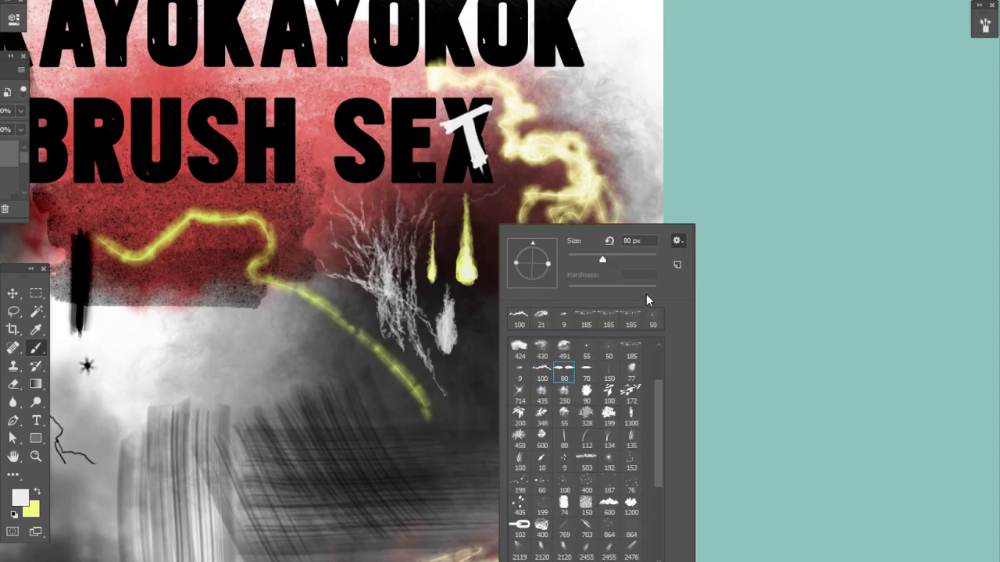
mouse_move(473, 387)
mouse_down()
mouse_move(579, 384)
mouse_move(474, 388)
mouse_move(591, 400)
mouse_move(523, 386)
mouse_move(549, 410)
mouse_move(518, 415)
mouse_move(591, 417)
mouse_move(456, 414)
mouse_move(462, 381)
mouse_move(611, 404)
mouse_move(545, 393)
mouse_up()
Rotate the 80 px brush tip to a diagonal angle and paint a wide white foliage patch over the grey streaks.
right_click(602, 281)
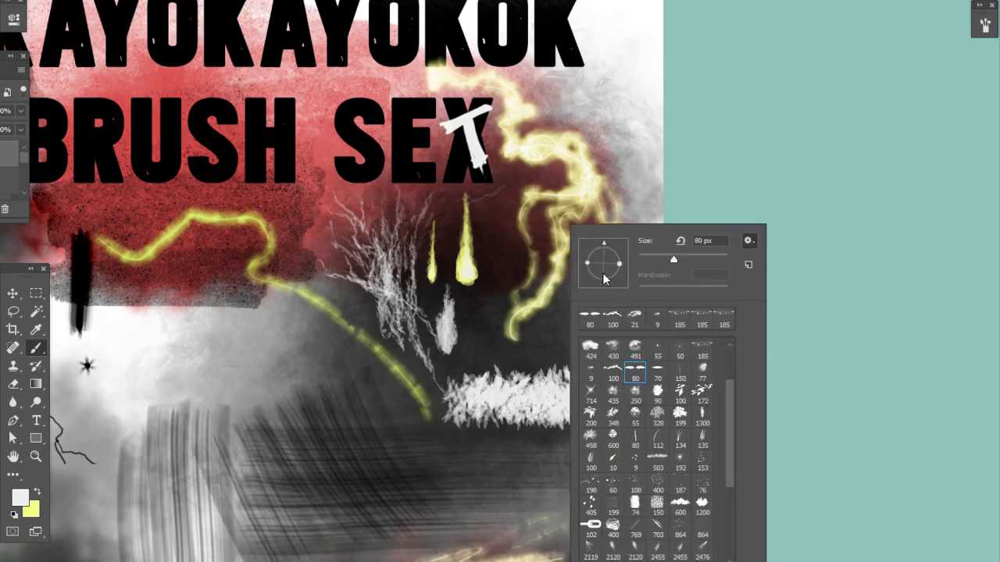
click(585, 262)
click(582, 265)
mouse_move(531, 357)
mouse_down()
mouse_move(570, 345)
mouse_move(605, 354)
mouse_move(492, 361)
mouse_move(574, 368)
mouse_move(480, 370)
mouse_move(574, 370)
mouse_move(476, 458)
mouse_move(490, 457)
mouse_move(261, 479)
mouse_move(418, 474)
mouse_move(313, 477)
mouse_move(402, 478)
mouse_move(320, 467)
mouse_move(437, 477)
mouse_move(304, 471)
mouse_move(332, 458)
mouse_move(434, 454)
mouse_move(254, 459)
mouse_move(363, 446)
mouse_move(344, 421)
mouse_move(275, 427)
mouse_move(395, 431)
mouse_move(341, 444)
mouse_move(267, 442)
mouse_move(492, 460)
mouse_move(390, 435)
mouse_move(351, 436)
mouse_move(389, 426)
mouse_move(408, 440)
mouse_move(484, 435)
mouse_move(451, 444)
mouse_move(500, 430)
mouse_move(469, 428)
mouse_move(449, 445)
mouse_move(498, 445)
mouse_move(504, 472)
mouse_move(492, 479)
mouse_move(449, 467)
mouse_move(489, 464)
mouse_move(242, 453)
mouse_up()
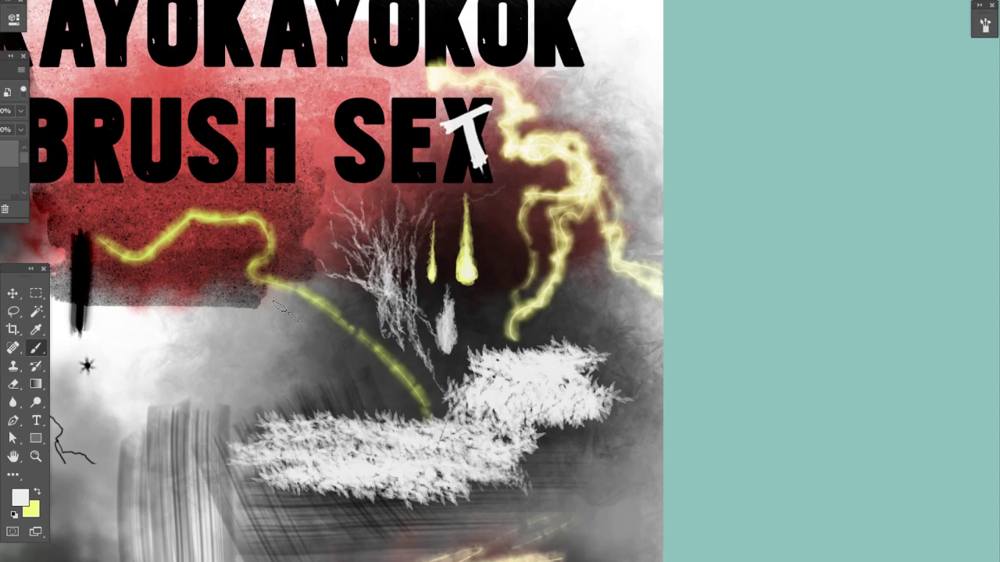
drag(471, 428, 547, 312)
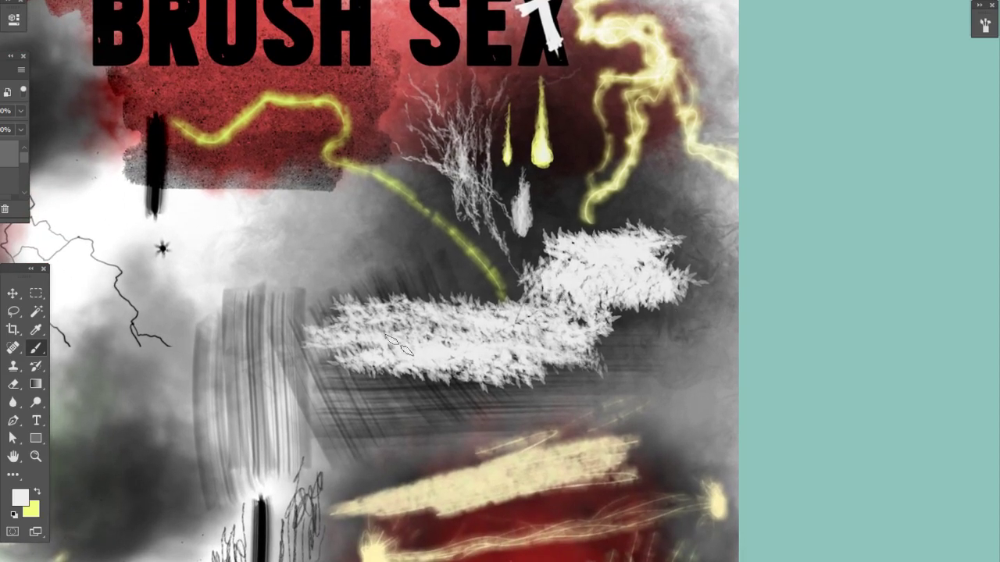
Paint over the wide white foliage patch with dark olive (#484b22) leaves and default black ones.
click(21, 498)
click(624, 237)
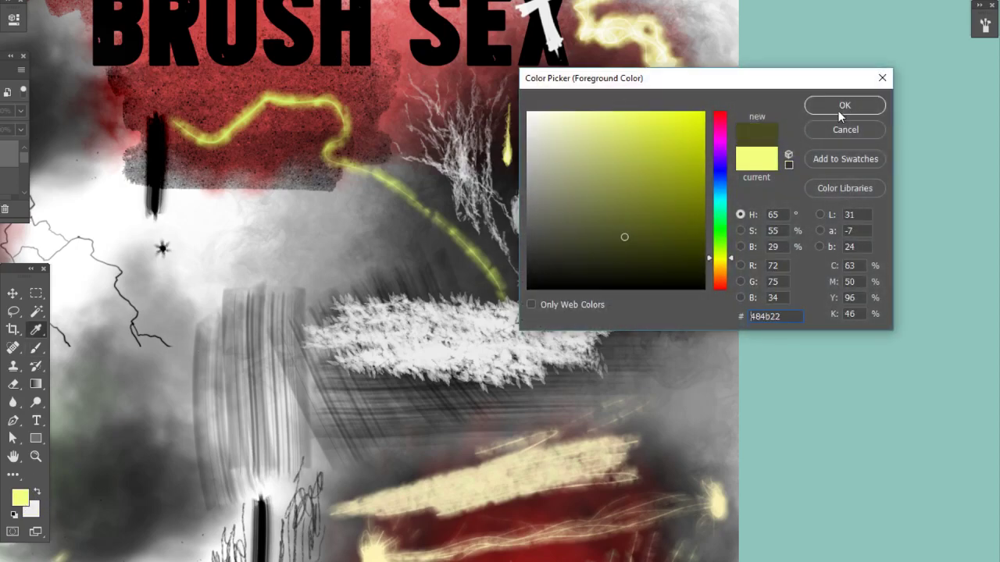
click(840, 110)
mouse_move(344, 341)
mouse_down()
mouse_move(519, 332)
mouse_move(336, 344)
mouse_move(407, 359)
mouse_up()
click(14, 516)
mouse_move(391, 325)
mouse_down()
mouse_move(342, 323)
mouse_move(443, 346)
mouse_move(359, 370)
mouse_move(387, 360)
mouse_move(519, 362)
mouse_move(468, 343)
mouse_move(435, 313)
mouse_move(406, 316)
mouse_move(381, 351)
mouse_move(456, 374)
mouse_move(472, 359)
mouse_move(476, 311)
mouse_move(497, 336)
mouse_move(567, 360)
mouse_move(316, 373)
mouse_move(327, 364)
mouse_move(473, 378)
mouse_move(520, 326)
mouse_move(364, 320)
mouse_move(536, 326)
mouse_move(422, 311)
mouse_move(504, 301)
mouse_move(565, 352)
mouse_move(500, 388)
mouse_move(616, 354)
mouse_move(540, 323)
mouse_move(387, 308)
mouse_move(431, 298)
mouse_move(345, 309)
mouse_move(304, 325)
mouse_up()
Set the foreground colour to light green (#94ae66) and paint a few leaf highlights in the centre of the black foliage.
click(20, 498)
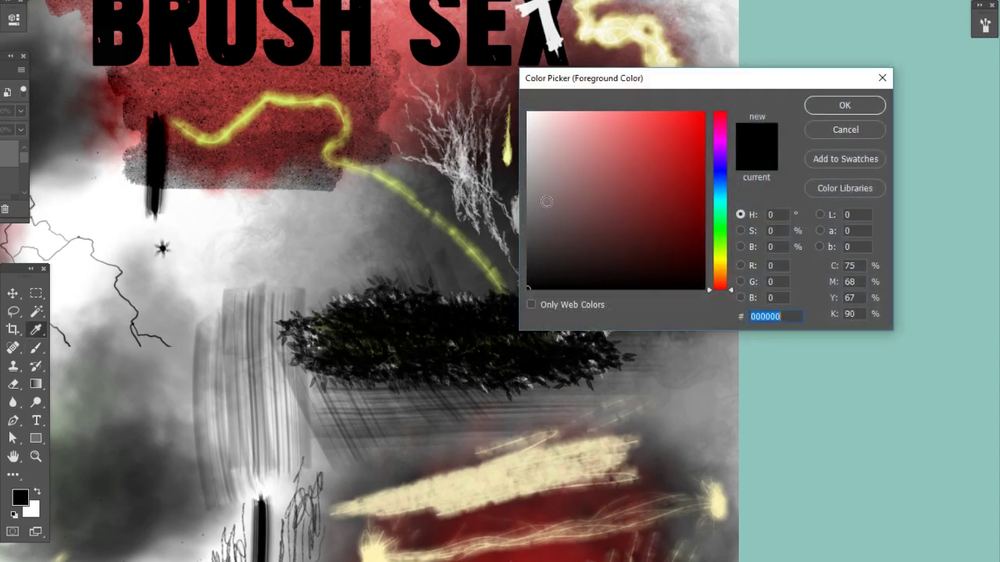
drag(712, 279, 719, 267)
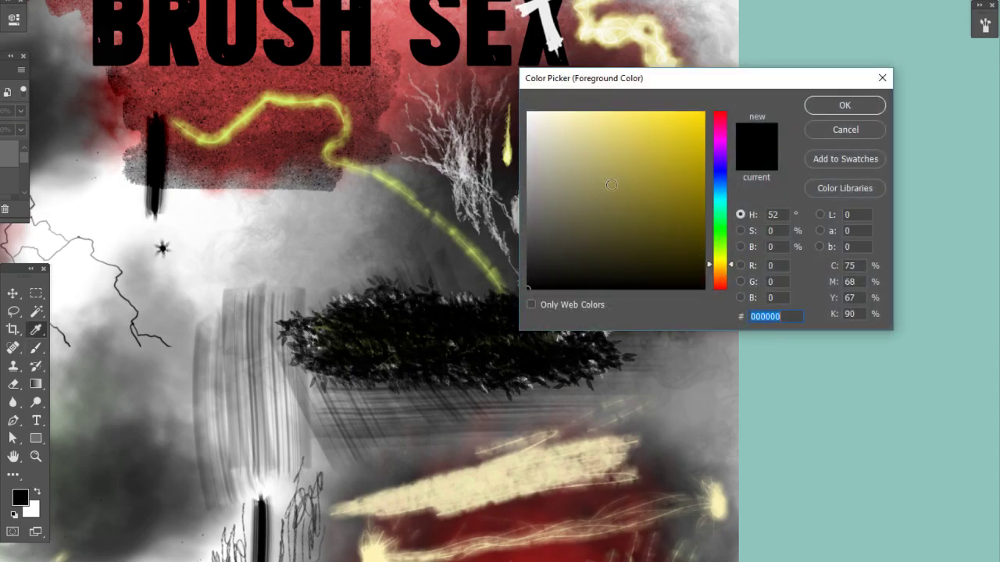
mouse_move(679, 178)
mouse_down()
mouse_move(576, 171)
mouse_move(601, 168)
mouse_up()
drag(719, 267, 719, 249)
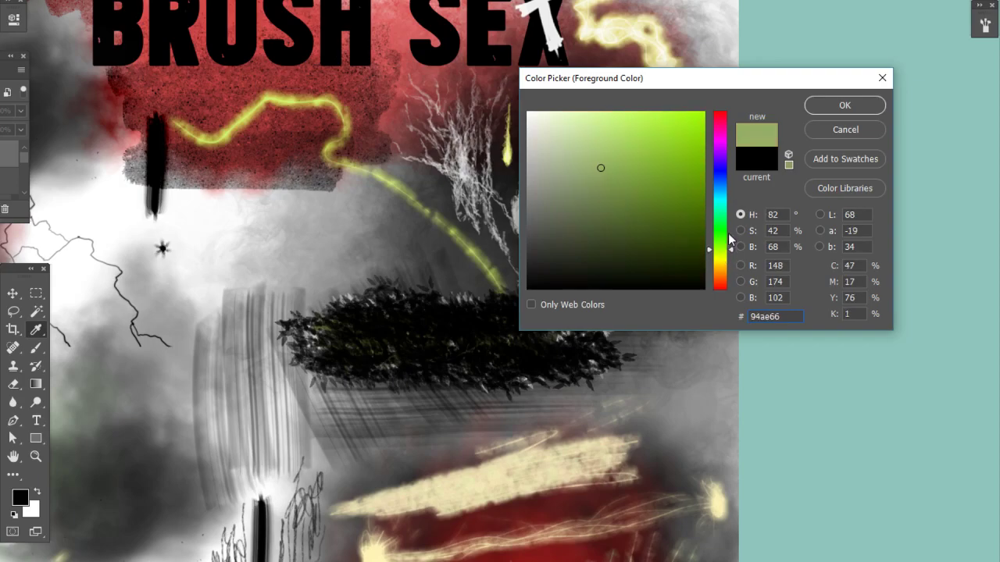
click(842, 105)
mouse_move(415, 332)
mouse_down()
mouse_move(406, 334)
mouse_move(422, 334)
mouse_up()
Set the foreground colour to pale grey (#ced5d6) and paint broad leaf highlights across the middle of the dark foliage.
click(24, 495)
drag(578, 144, 564, 147)
click(720, 200)
click(533, 140)
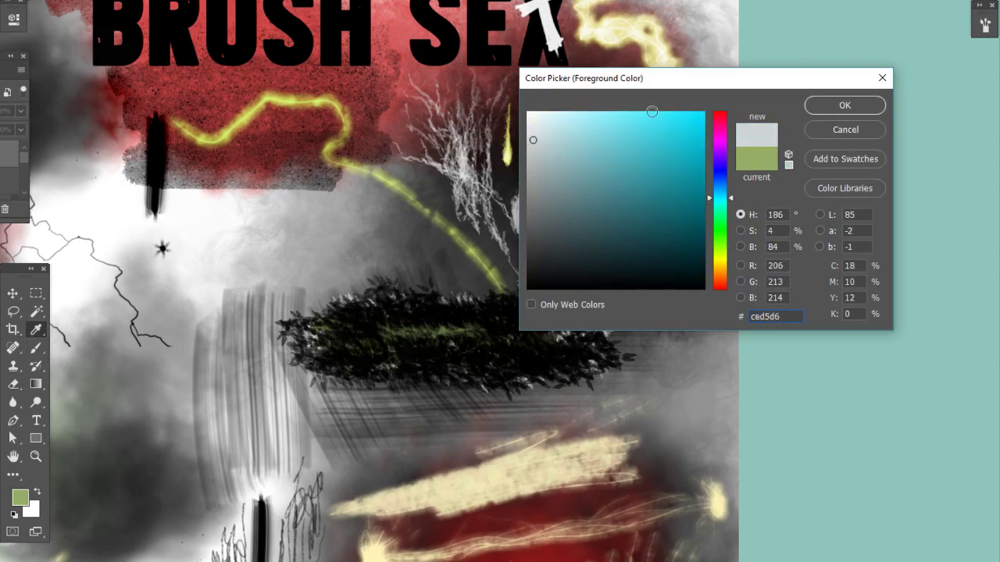
click(842, 105)
mouse_move(500, 323)
mouse_down()
mouse_move(348, 331)
mouse_move(499, 328)
mouse_move(371, 344)
mouse_move(481, 335)
mouse_move(381, 329)
mouse_move(476, 316)
mouse_move(375, 332)
mouse_move(406, 359)
mouse_move(477, 349)
mouse_move(504, 332)
mouse_move(484, 321)
mouse_move(344, 336)
mouse_move(414, 351)
mouse_up()
mouse_move(476, 336)
mouse_down()
mouse_move(381, 317)
mouse_move(424, 317)
mouse_move(394, 306)
mouse_up()
mouse_move(316, 341)
mouse_down()
mouse_move(469, 353)
mouse_move(520, 321)
mouse_move(507, 336)
mouse_move(477, 334)
mouse_move(481, 325)
mouse_up()
mouse_move(687, 289)
mouse_down()
mouse_move(636, 366)
mouse_move(643, 359)
mouse_up()
mouse_move(311, 397)
mouse_down()
mouse_move(289, 405)
mouse_move(324, 402)
mouse_up()
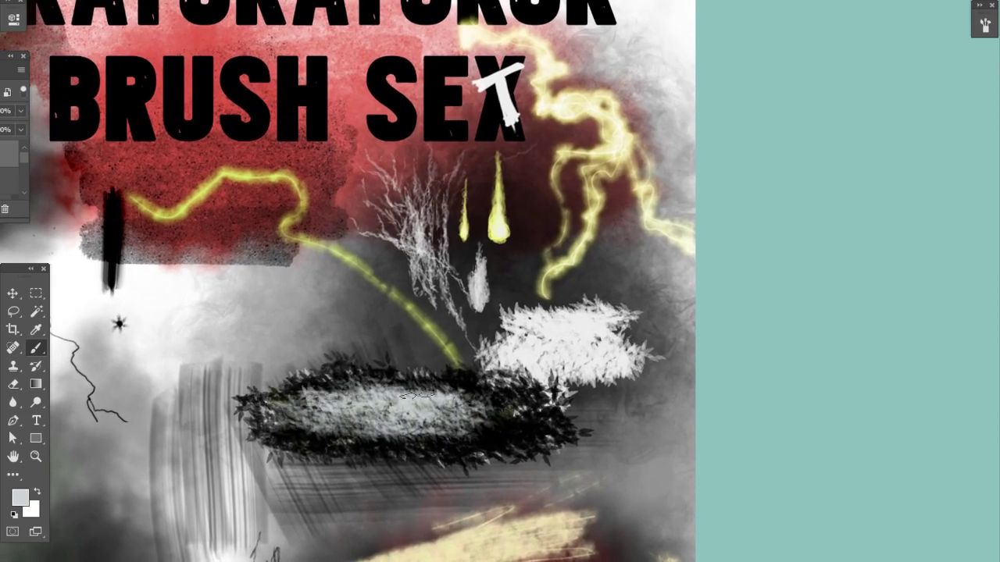
mouse_move(500, 415)
mouse_down()
mouse_move(468, 426)
mouse_move(521, 426)
mouse_up()
drag(682, 359, 670, 386)
Try the 70 px horizontal streak brush in pale grey across the dark foliage and the area around it, and undo the strokes.
right_click(639, 349)
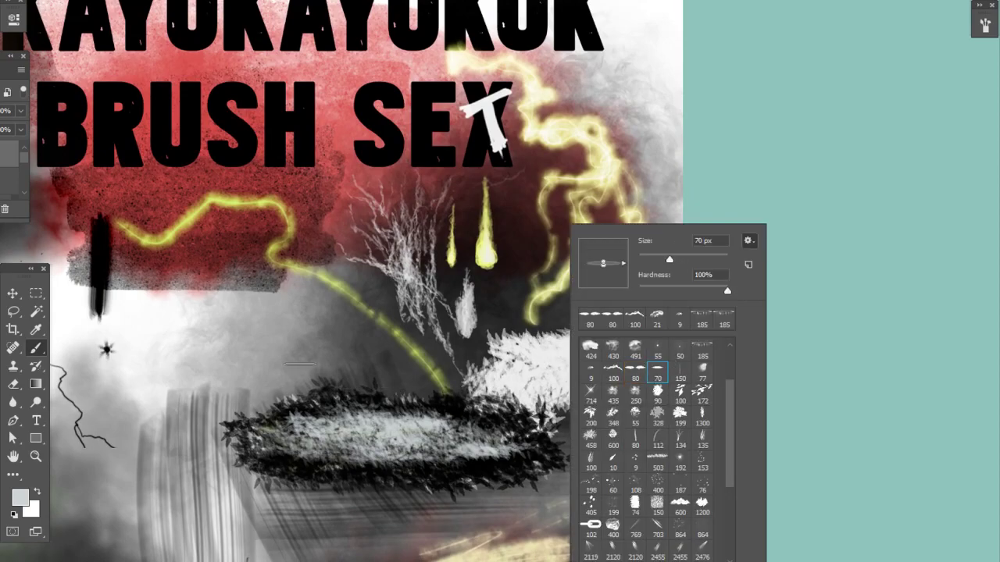
click(174, 358)
mouse_move(174, 358)
mouse_down()
mouse_move(319, 362)
mouse_move(189, 374)
mouse_move(262, 383)
mouse_move(168, 427)
mouse_move(206, 433)
mouse_move(220, 487)
mouse_move(422, 480)
mouse_move(215, 487)
mouse_move(273, 478)
mouse_up()
drag(328, 508, 203, 424)
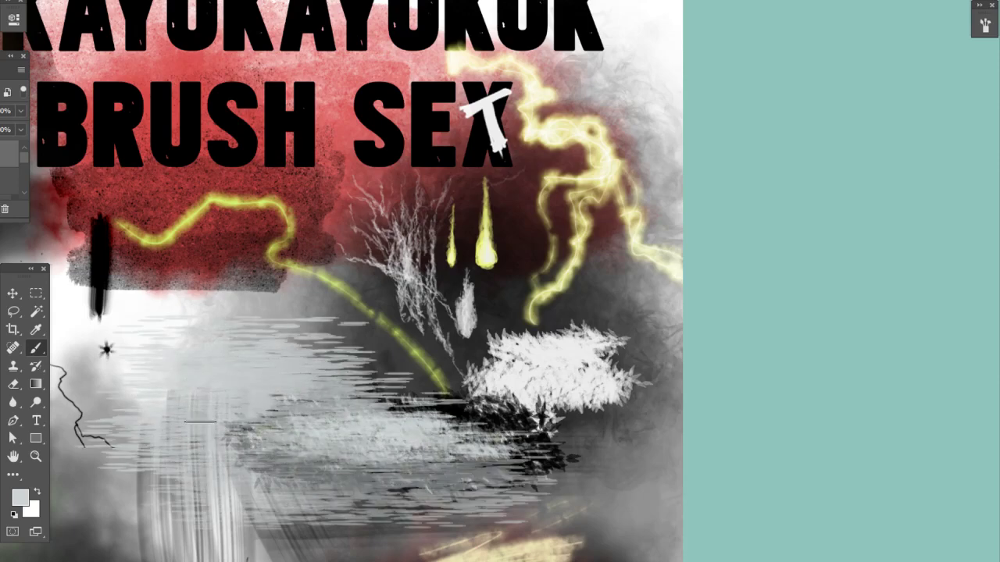
key(ctrl+z)
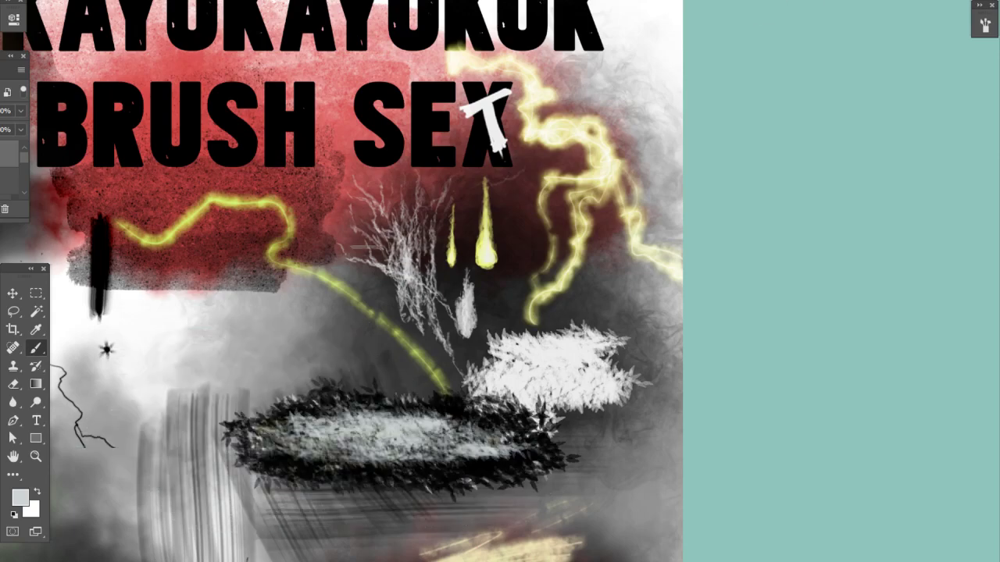
Reduce the streak brush to 28 px and paint a band of black water ripples above the title, beside the dark oval.
scroll(382, 182, up, 10)
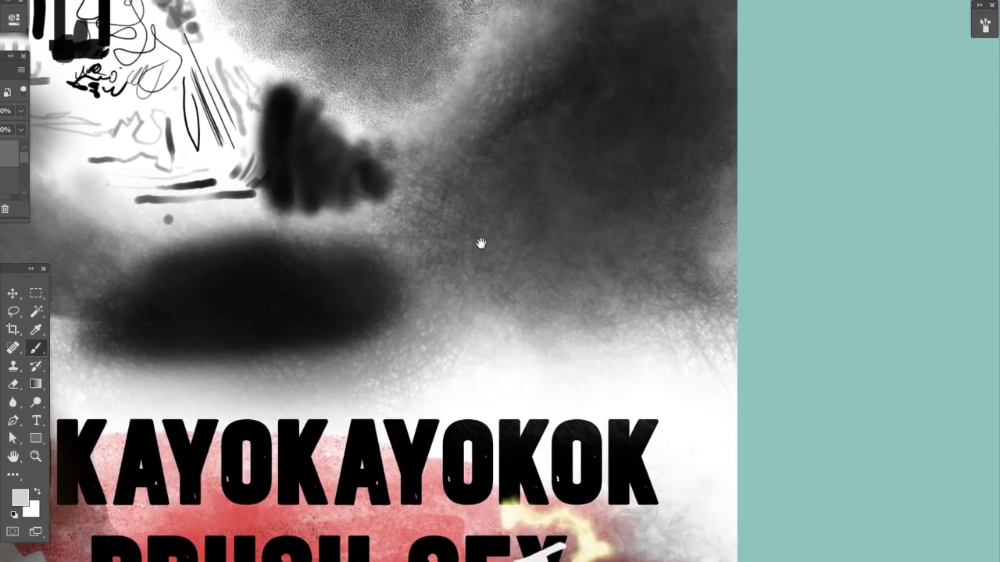
right_click(507, 234)
key(Return)
drag(453, 301, 625, 311)
mouse_move(504, 305)
mouse_down()
mouse_move(426, 301)
mouse_move(664, 305)
mouse_up()
mouse_move(431, 301)
mouse_down()
mouse_move(680, 305)
mouse_move(406, 289)
mouse_up()
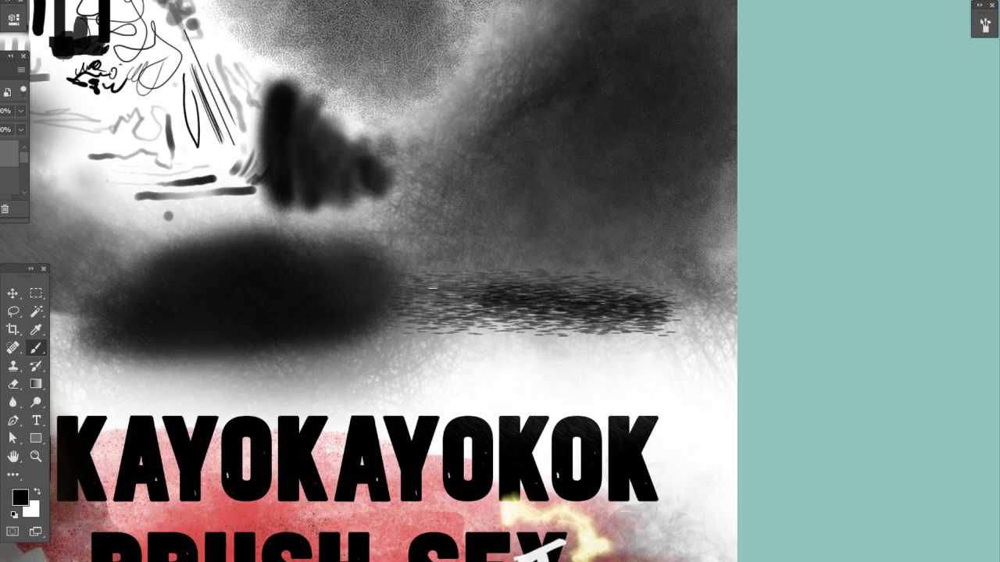
Thicken the black ripple band and extend it downward and out to the canvas edge with more horizontal strokes.
drag(452, 315, 547, 325)
drag(447, 336, 472, 341)
mouse_move(410, 297)
mouse_down()
mouse_move(469, 300)
mouse_move(447, 342)
mouse_move(582, 342)
mouse_move(416, 341)
mouse_move(687, 341)
mouse_up()
drag(511, 327, 689, 333)
drag(467, 334, 686, 342)
mouse_move(603, 328)
mouse_down()
mouse_move(673, 335)
mouse_move(611, 290)
mouse_move(722, 299)
mouse_move(478, 286)
mouse_up()
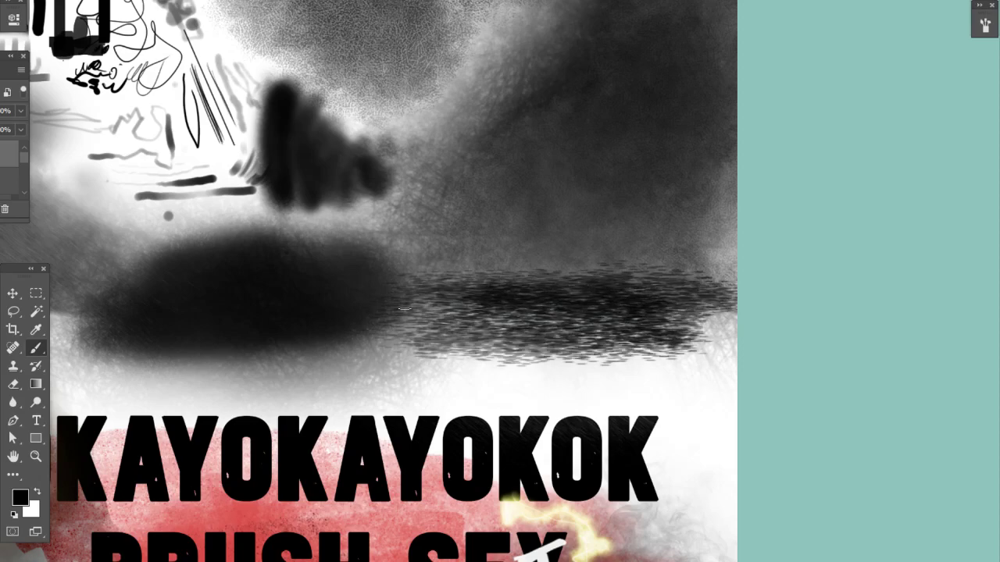
Try pasting image content over a rectangular selection just above the ripples, undo it and deselect.
click(43, 295)
drag(408, 207, 781, 278)
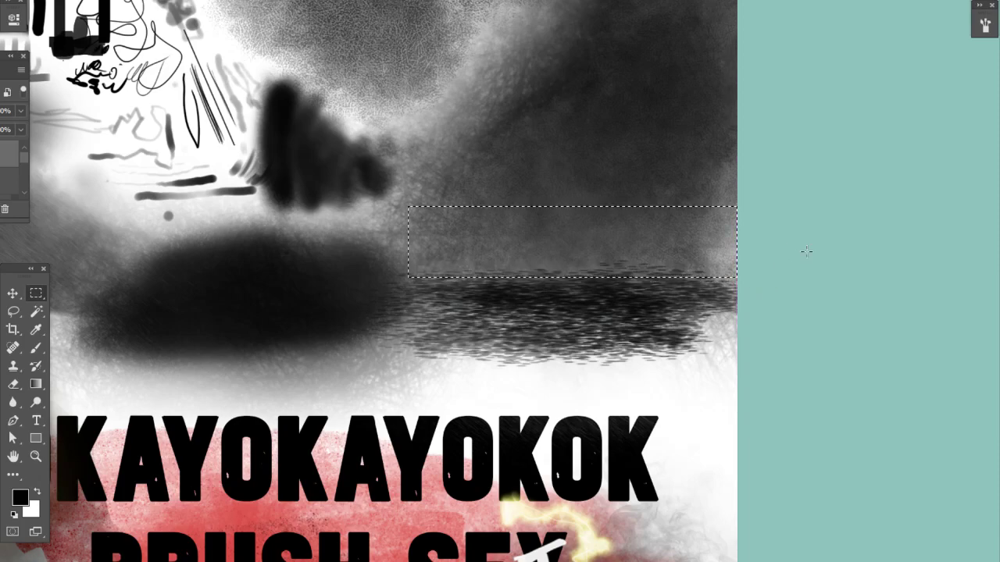
key(ctrl+v)
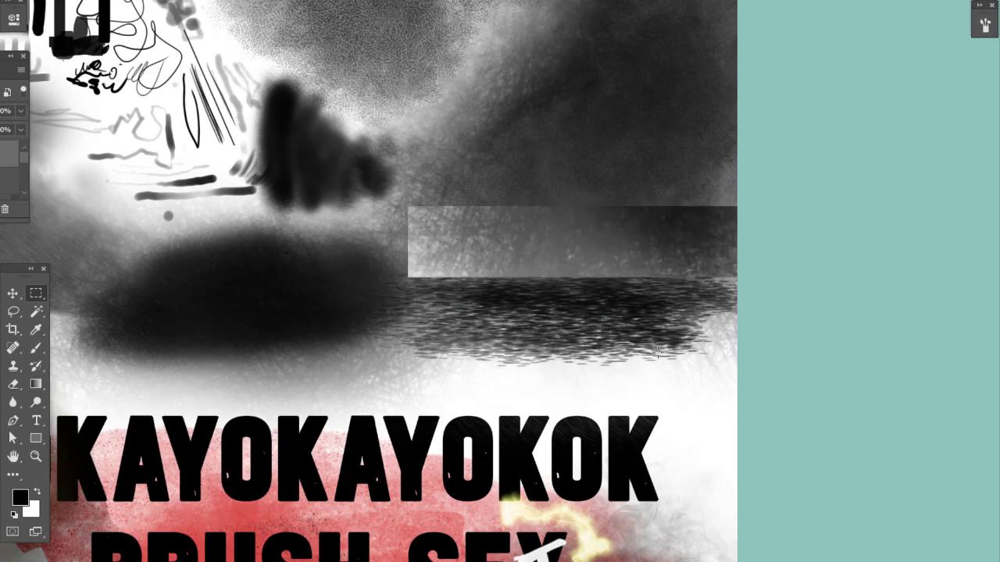
key(ctrl+z)
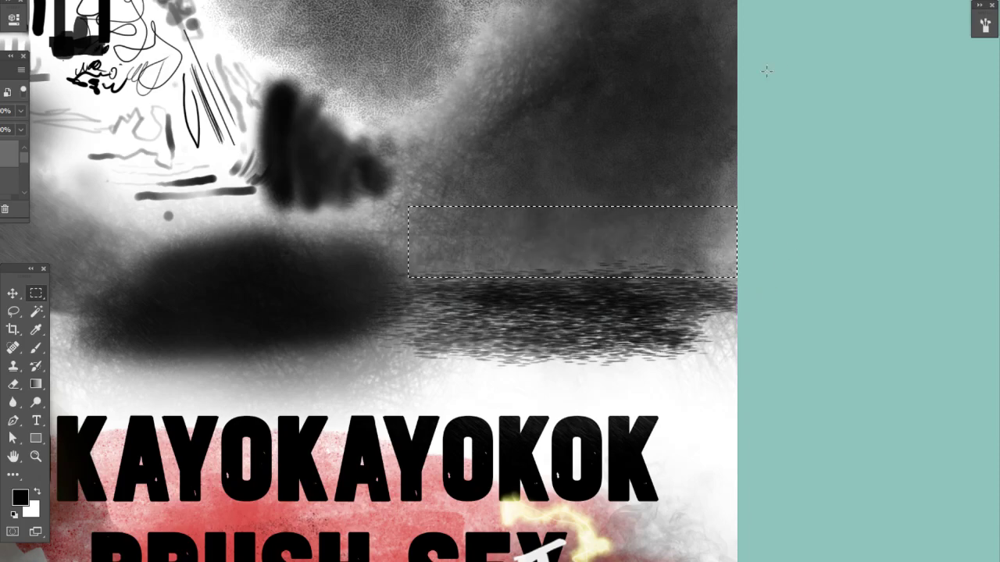
key(ctrl+d)
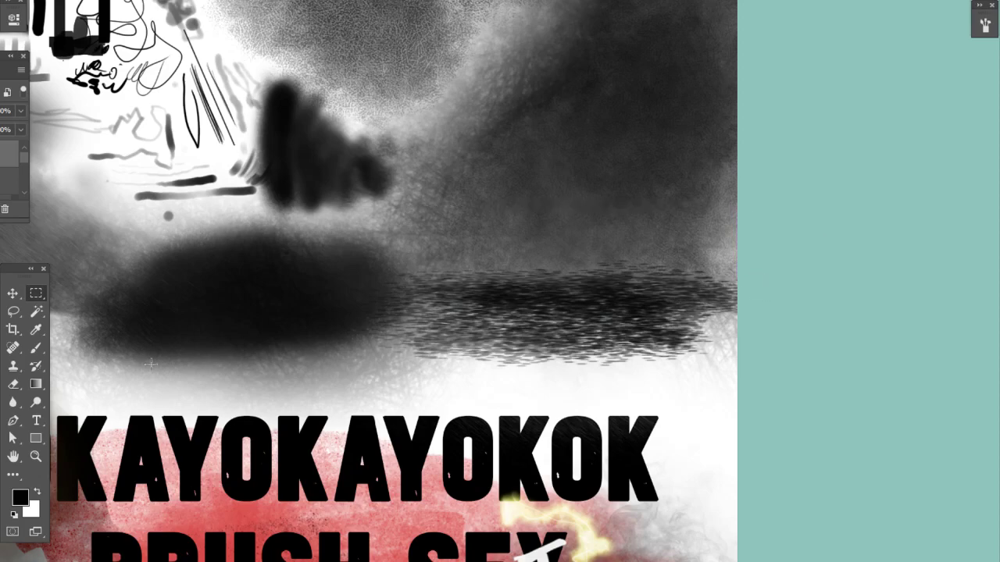
Return to the Brush tool and paint more black ripples along the lower edge of the ripple band.
click(38, 350)
mouse_move(671, 360)
mouse_down()
mouse_move(617, 382)
mouse_move(719, 368)
mouse_move(609, 367)
mouse_move(723, 334)
mouse_move(688, 359)
mouse_move(703, 347)
mouse_move(648, 361)
mouse_move(621, 336)
mouse_up()
mouse_move(547, 344)
mouse_down()
mouse_move(391, 352)
mouse_move(672, 328)
mouse_move(469, 367)
mouse_move(585, 351)
mouse_up()
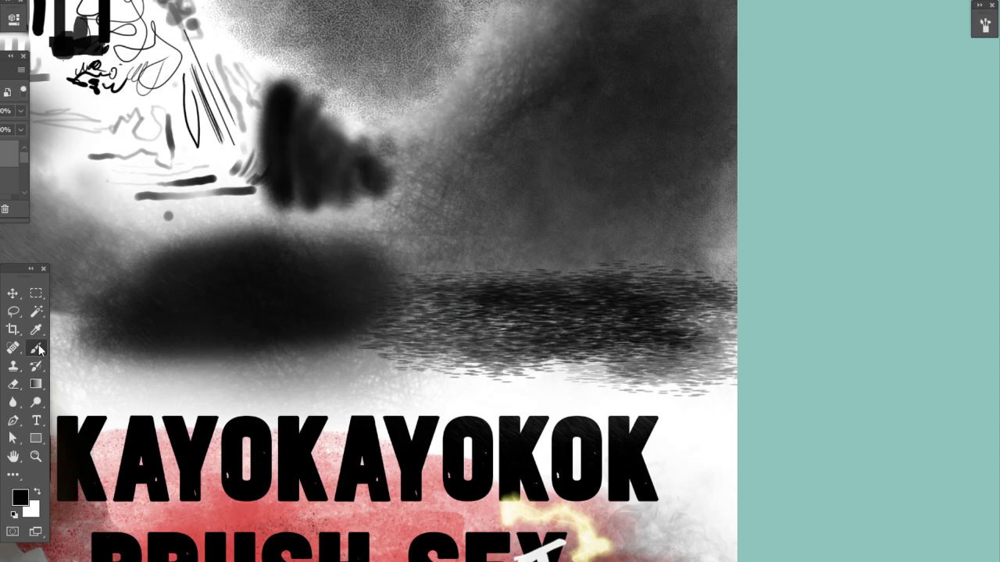
Try the 150 px streak brush with black vertical strokes over and above the ripples, and undo the strokes.
right_click(617, 277)
click(654, 380)
click(461, 368)
mouse_move(562, 251)
mouse_down()
mouse_move(621, 257)
mouse_move(520, 265)
mouse_move(625, 235)
mouse_move(517, 308)
mouse_move(493, 269)
mouse_move(624, 269)
mouse_up()
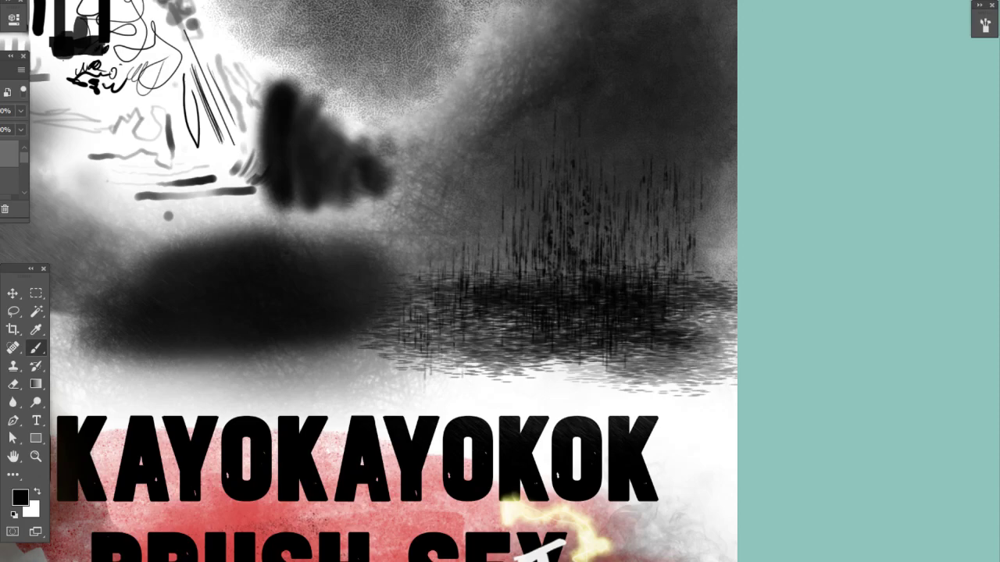
key(ctrl+z)
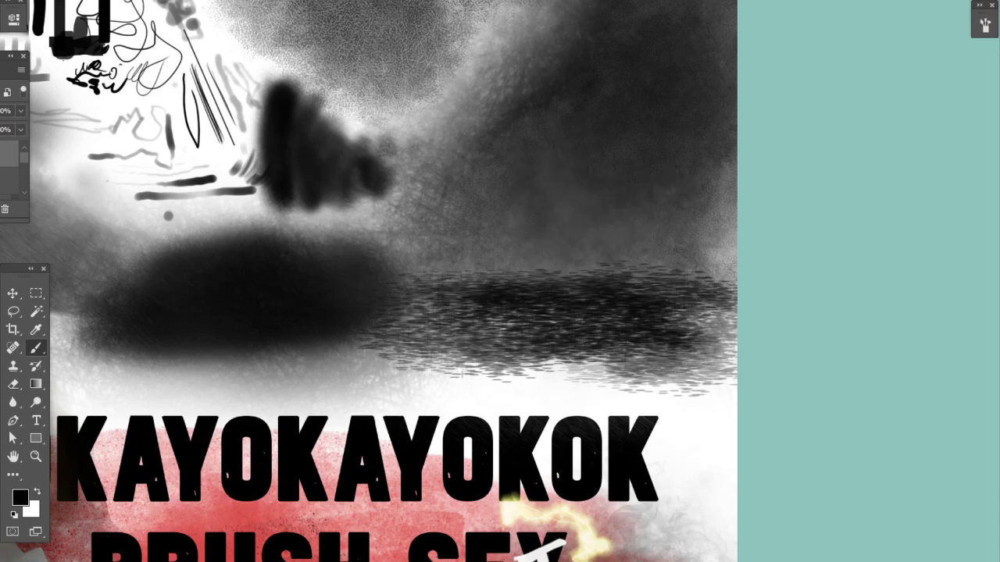
Turn the 150 px streak brush tip horizontal and paint dense black horizontal streaks across the ripple band, extending its lower edge.
right_click(639, 299)
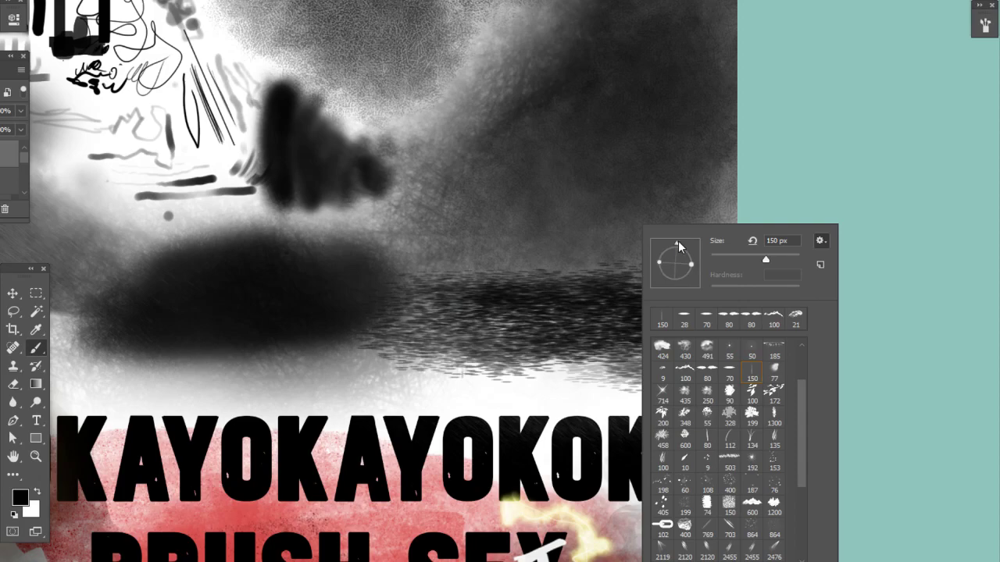
mouse_move(449, 344)
mouse_down()
mouse_move(436, 346)
mouse_move(595, 373)
mouse_move(613, 367)
mouse_move(335, 320)
mouse_move(437, 350)
mouse_move(446, 317)
mouse_move(647, 305)
mouse_move(674, 334)
mouse_move(438, 378)
mouse_move(609, 375)
mouse_move(496, 325)
mouse_up()
mouse_move(558, 346)
mouse_down()
mouse_move(500, 364)
mouse_move(844, 302)
mouse_up()
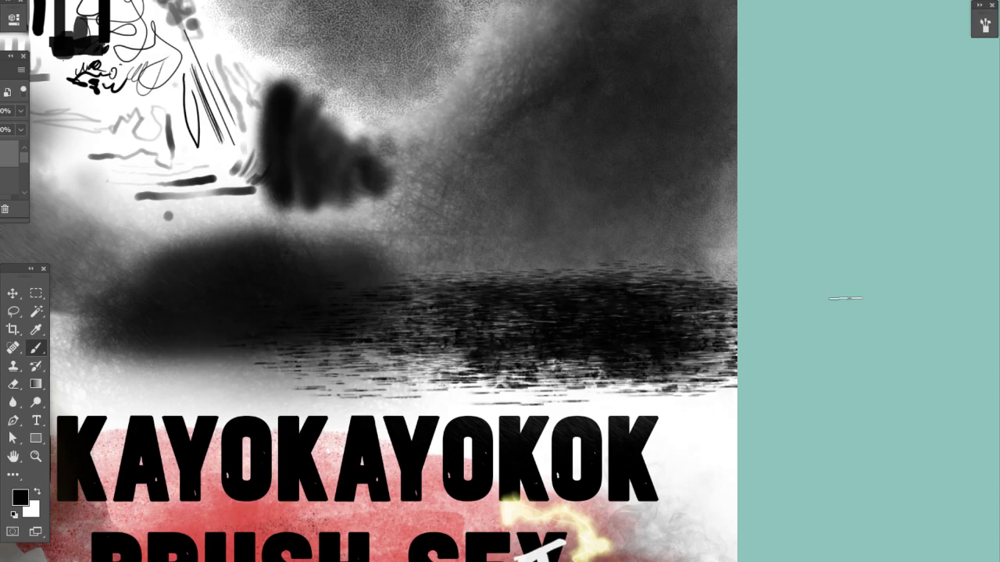
mouse_move(738, 308)
mouse_down()
mouse_move(700, 368)
mouse_move(697, 357)
mouse_up()
mouse_move(647, 375)
mouse_down()
mouse_move(516, 383)
mouse_move(424, 374)
mouse_up()
drag(672, 365, 496, 360)
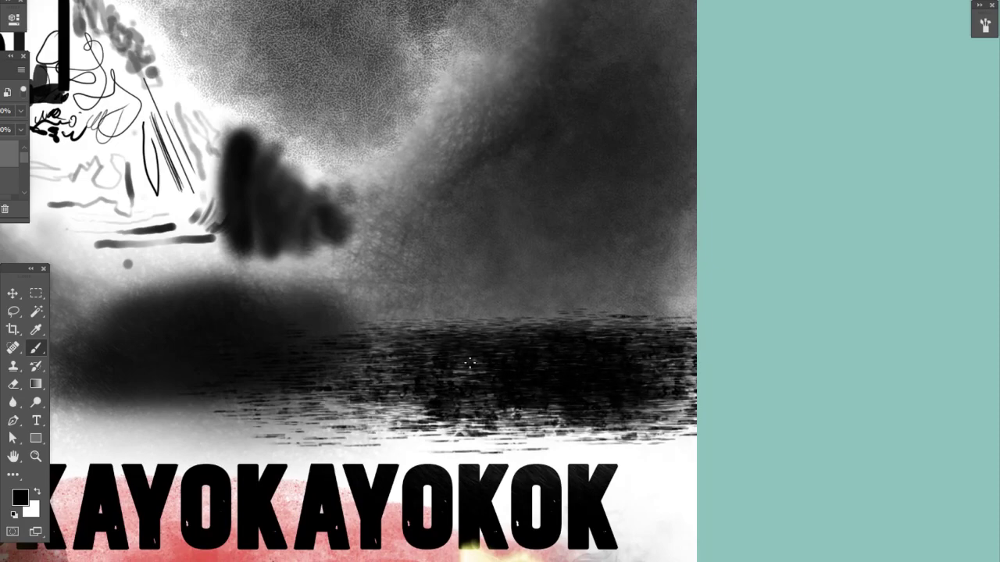
mouse_move(299, 386)
mouse_down()
mouse_move(664, 390)
mouse_move(352, 422)
mouse_move(641, 433)
mouse_up()
Choose the 77 px brush and paint a patch of dark ripples in the gray area just above the ripple band.
drag(622, 286, 597, 258)
right_click(562, 297)
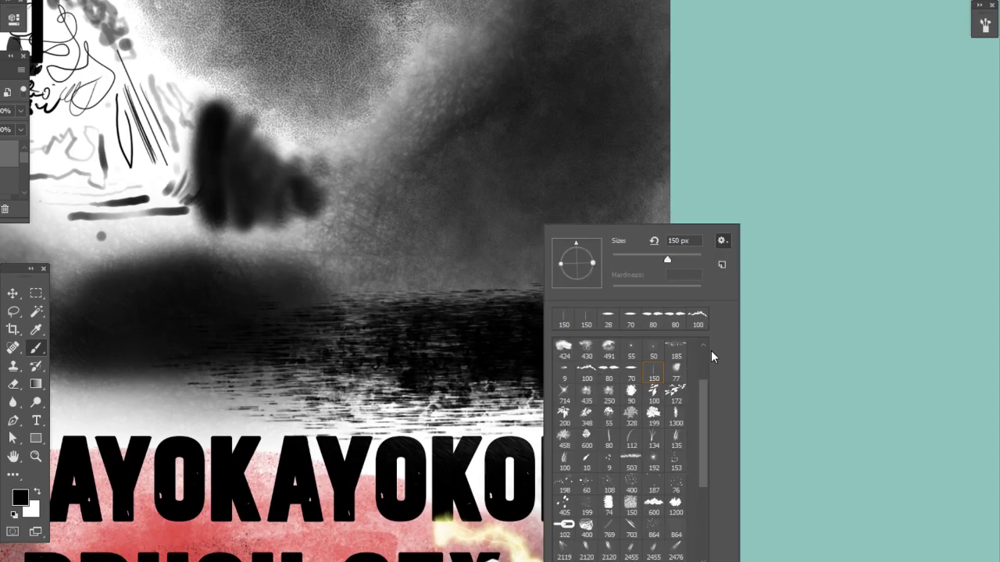
click(676, 372)
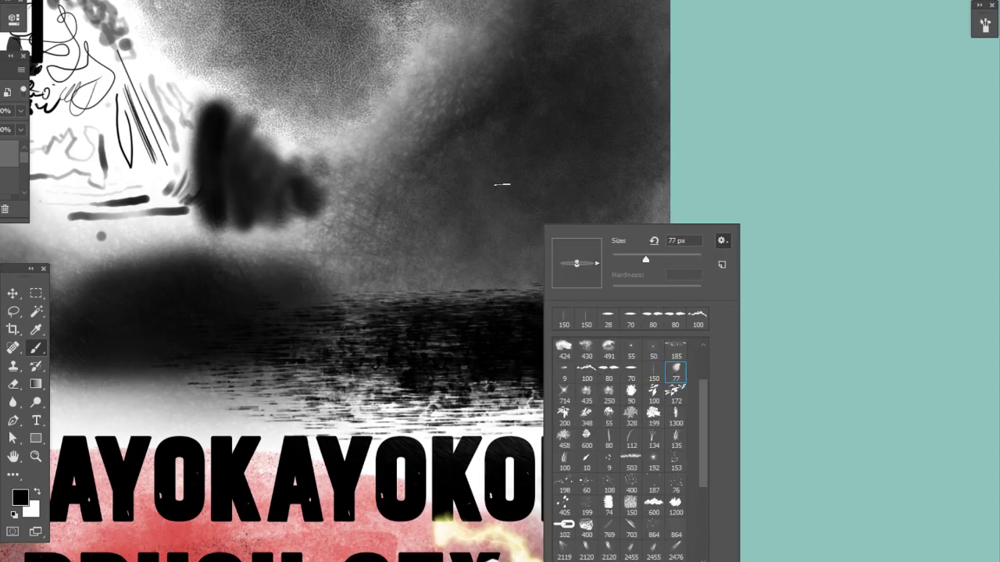
drag(441, 239, 468, 228)
mouse_move(479, 239)
mouse_down()
mouse_move(502, 221)
mouse_move(497, 230)
mouse_move(570, 205)
mouse_move(646, 206)
mouse_move(619, 244)
mouse_move(468, 223)
mouse_move(610, 222)
mouse_move(481, 235)
mouse_move(566, 224)
mouse_move(449, 223)
mouse_move(522, 222)
mouse_move(588, 245)
mouse_move(357, 228)
mouse_move(698, 220)
mouse_move(440, 229)
mouse_move(633, 232)
mouse_move(534, 245)
mouse_move(607, 264)
mouse_move(466, 275)
mouse_move(591, 265)
mouse_move(566, 259)
mouse_move(494, 276)
mouse_move(580, 248)
mouse_move(404, 226)
mouse_move(559, 179)
mouse_move(513, 216)
mouse_move(688, 223)
mouse_up()
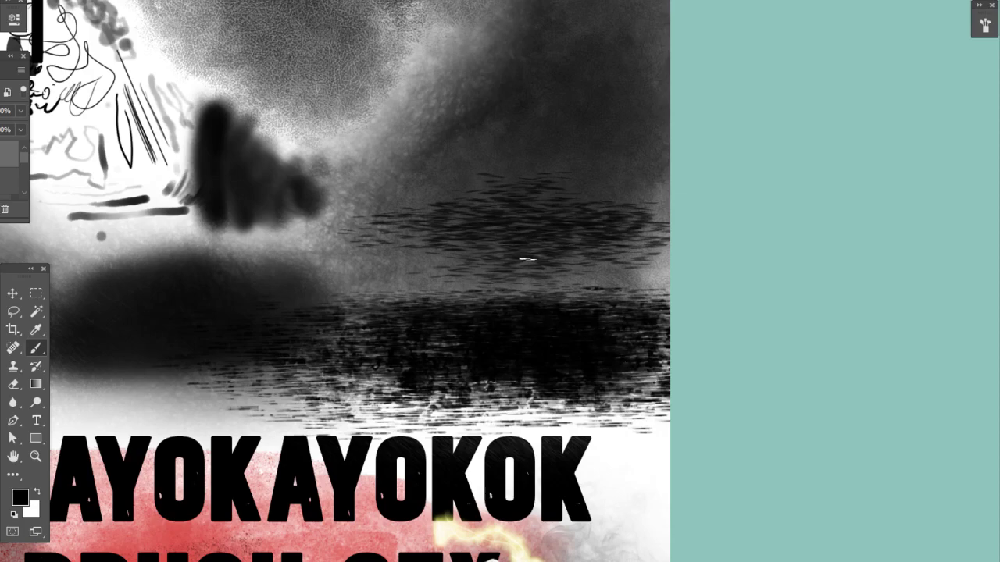
Choose the 150 px streak brush again and add horizontal black streaks in and above the new ripple patch.
right_click(456, 365)
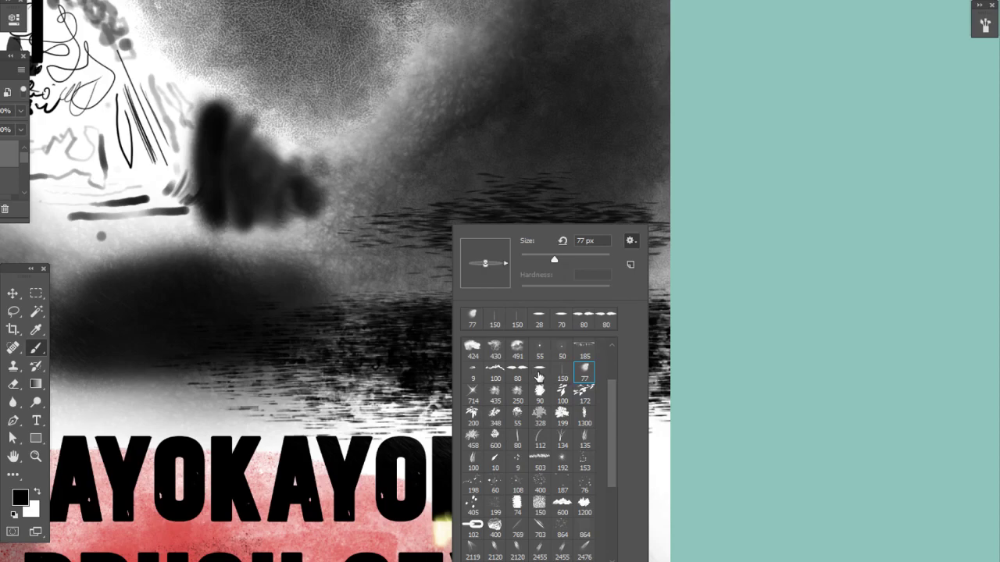
click(538, 374)
click(561, 374)
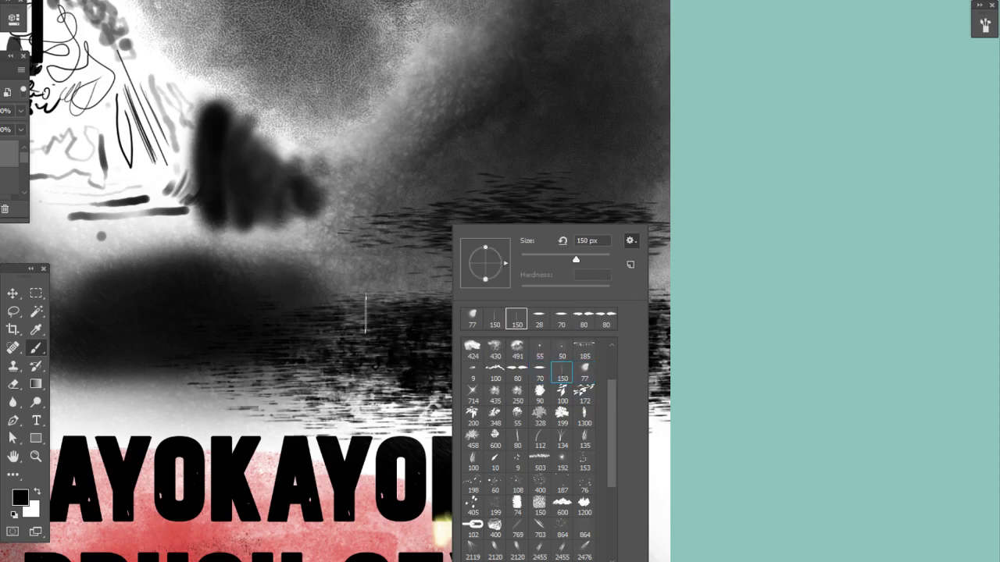
drag(390, 276, 500, 279)
mouse_move(478, 176)
mouse_down()
mouse_move(638, 143)
mouse_move(546, 191)
mouse_move(557, 168)
mouse_up()
Rotate the 150 px streak tip to vertical and paint black vertical streaks over the dark area beside the canvas edge.
right_click(556, 168)
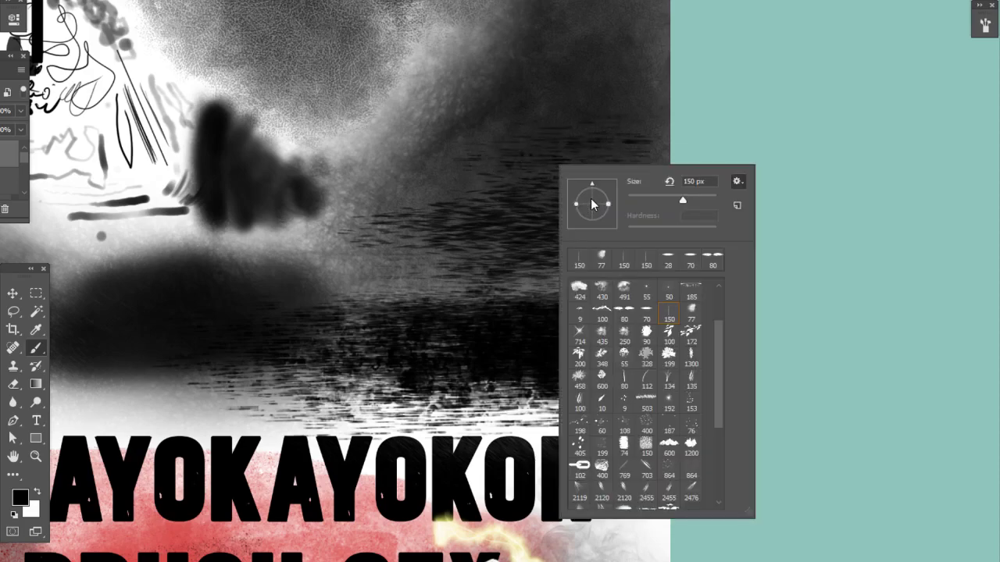
drag(613, 207, 613, 204)
mouse_move(584, 98)
mouse_down()
mouse_move(588, 193)
mouse_move(605, 223)
mouse_move(617, 26)
mouse_move(664, 180)
mouse_move(652, 266)
mouse_move(578, 196)
mouse_move(690, 334)
mouse_move(870, 300)
mouse_up()
mouse_move(622, 426)
mouse_down()
mouse_move(663, 384)
mouse_move(659, 335)
mouse_up()
Choose the 714 px star-shaped brush from the brush presets.
right_click(665, 225)
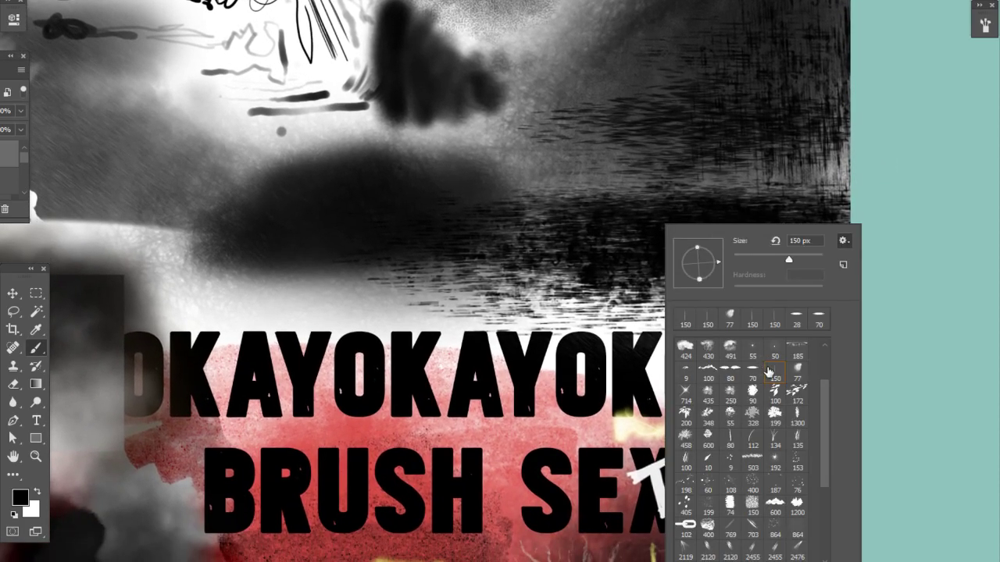
click(686, 390)
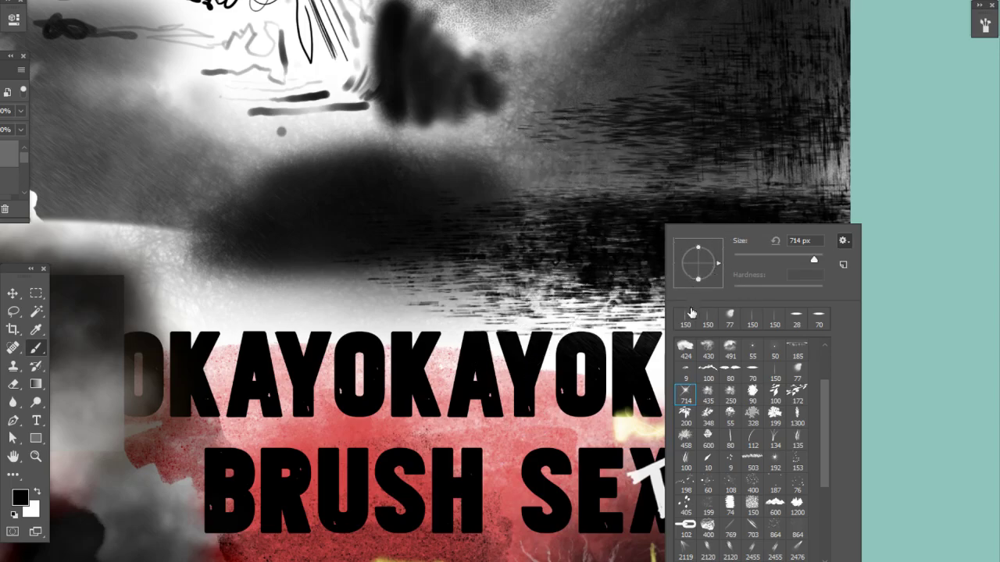
drag(560, 218, 586, 271)
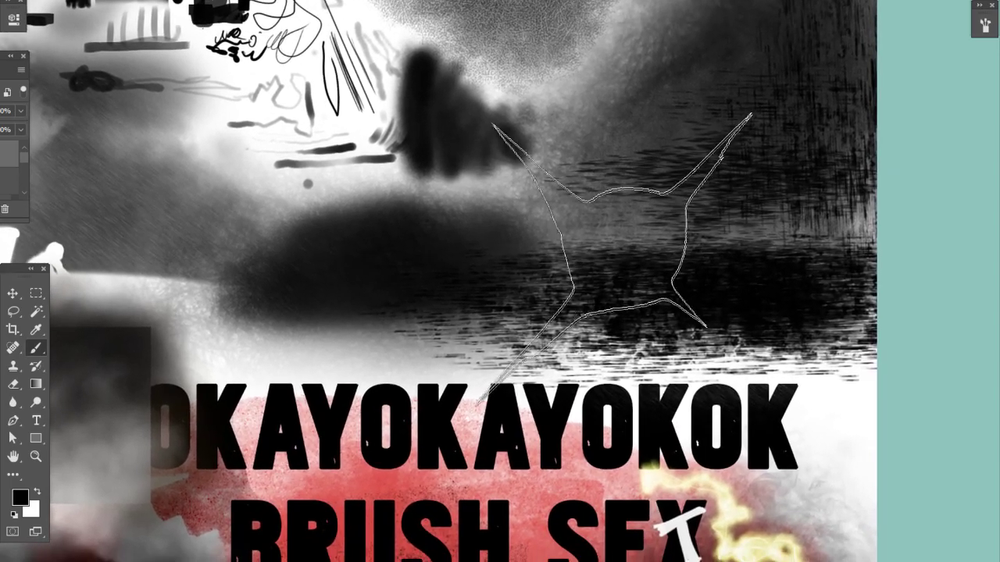
Try deleting a rectangular selection around the dark cloud block beside the title lettering, undo the deletion and deselect.
key(ctrl+minus)
key(ctrl+minus)
mouse_move(679, 357)
mouse_down()
mouse_move(644, 245)
mouse_move(653, 252)
mouse_up()
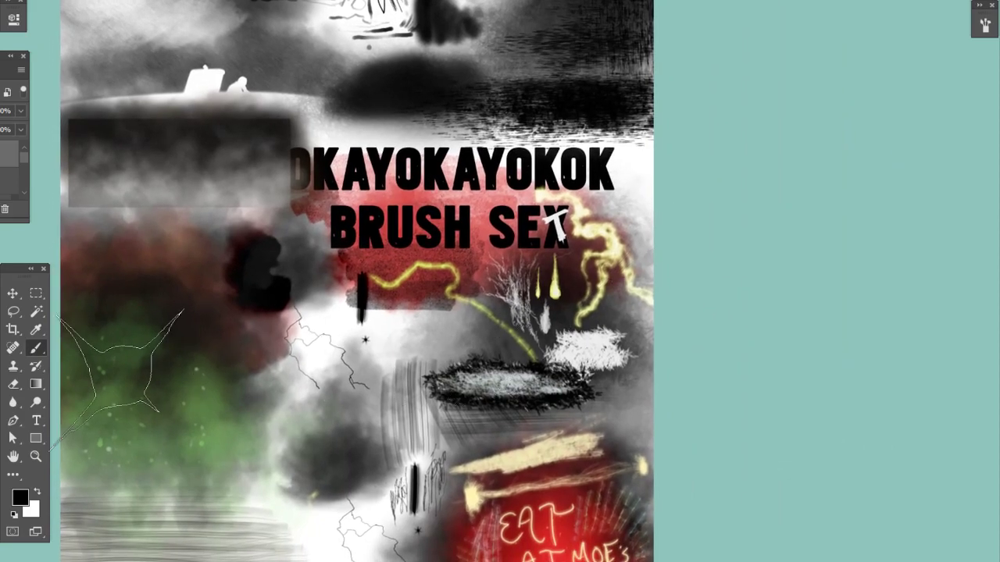
click(36, 293)
drag(63, 117, 324, 214)
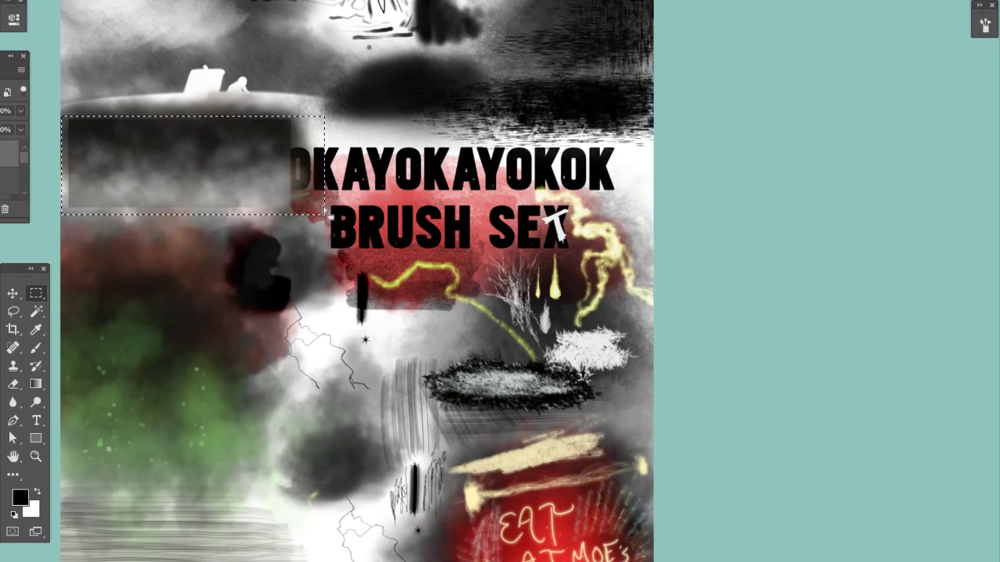
key(Delete)
key(ctrl+d)
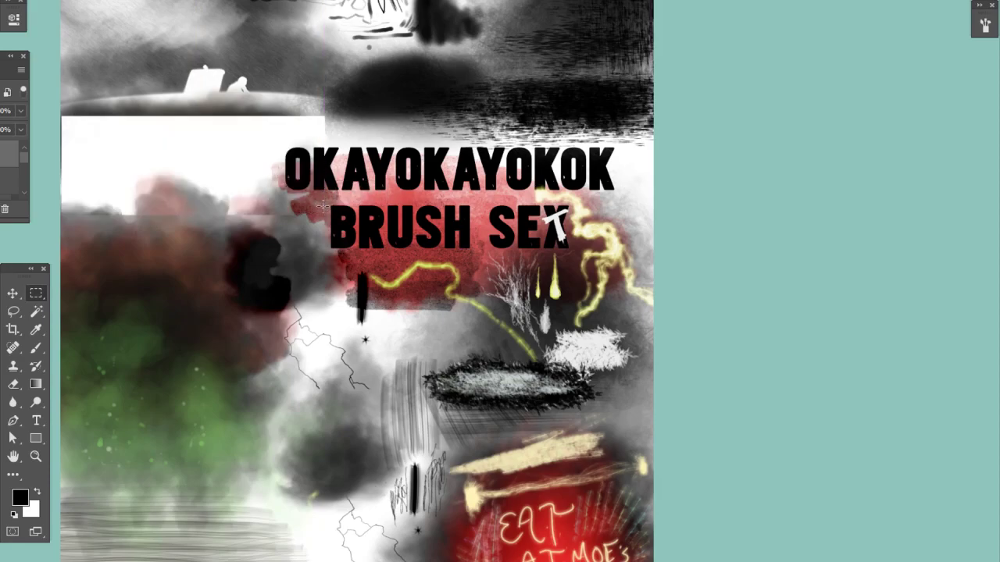
key(ctrl+z)
key(ctrl+z)
key(ctrl+d)
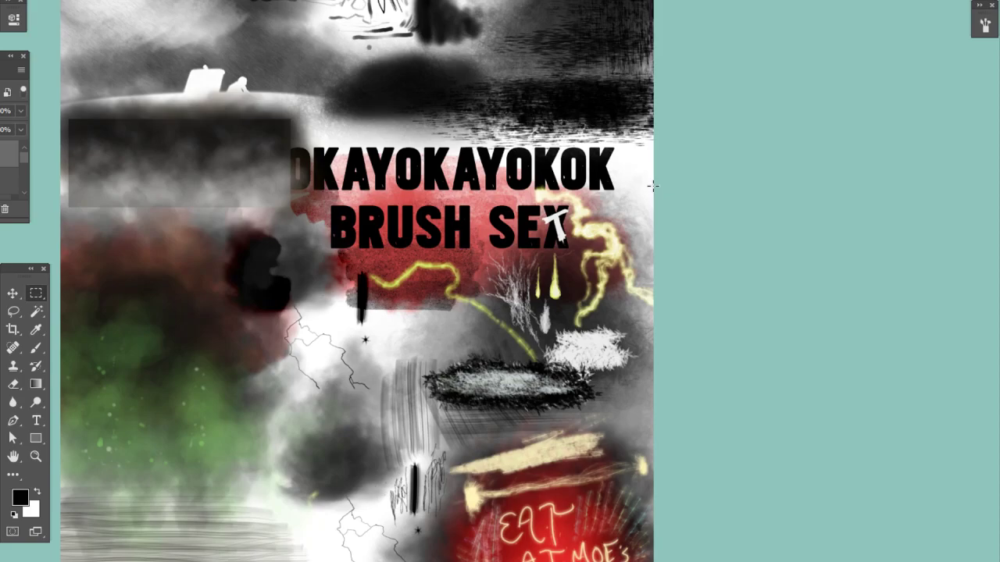